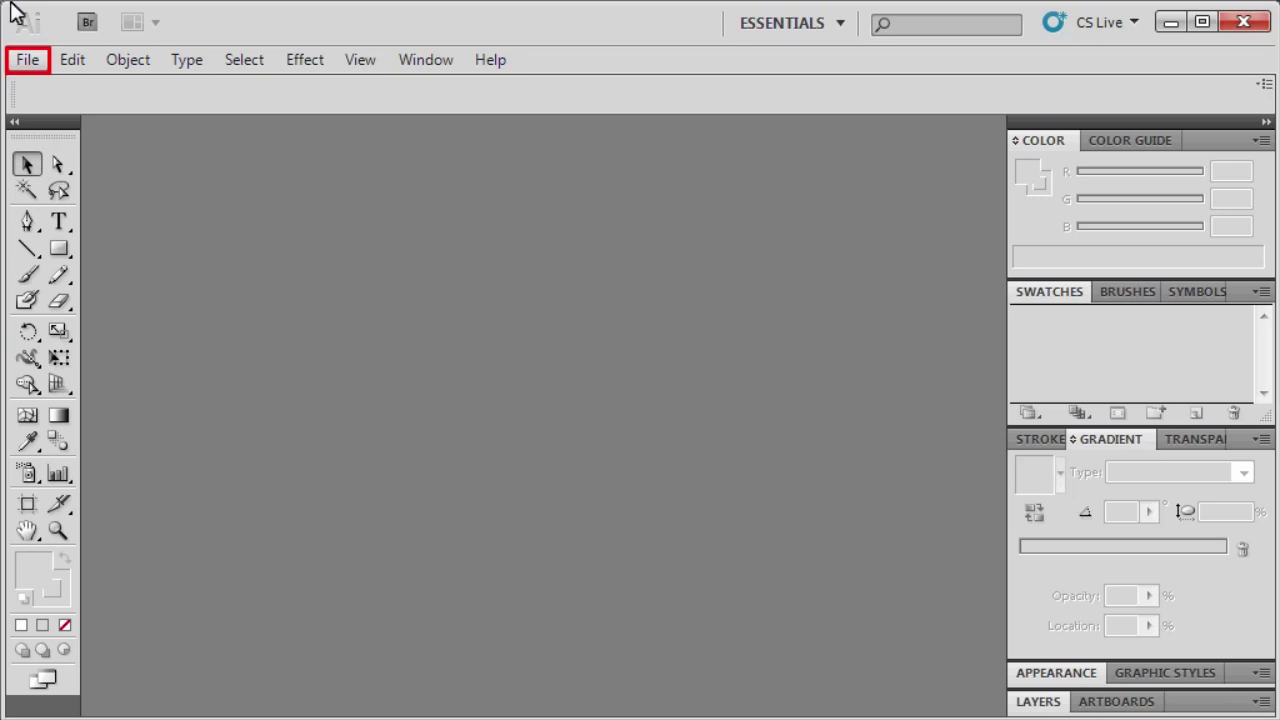
# Create a new Print-profile Letter document, 8.5 × 11 in, named Invitation, with units in inches.
pyautogui.click(30, 62)
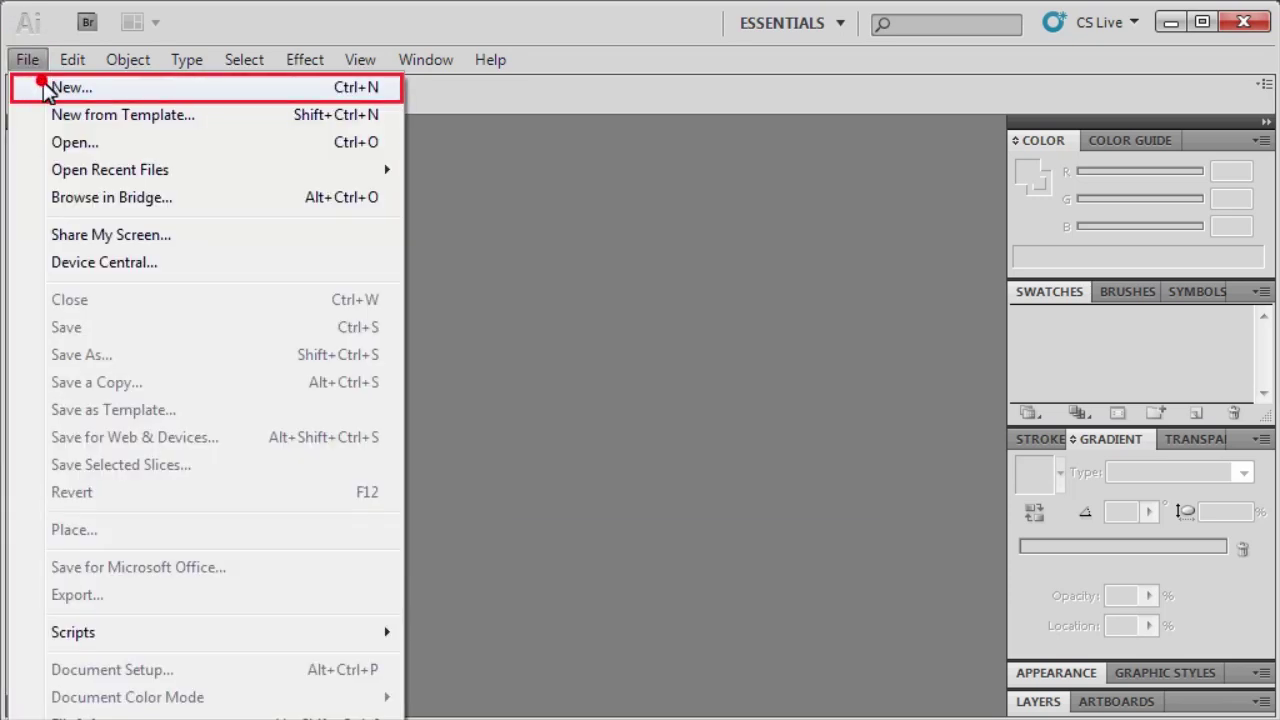
pyautogui.click(45, 87)
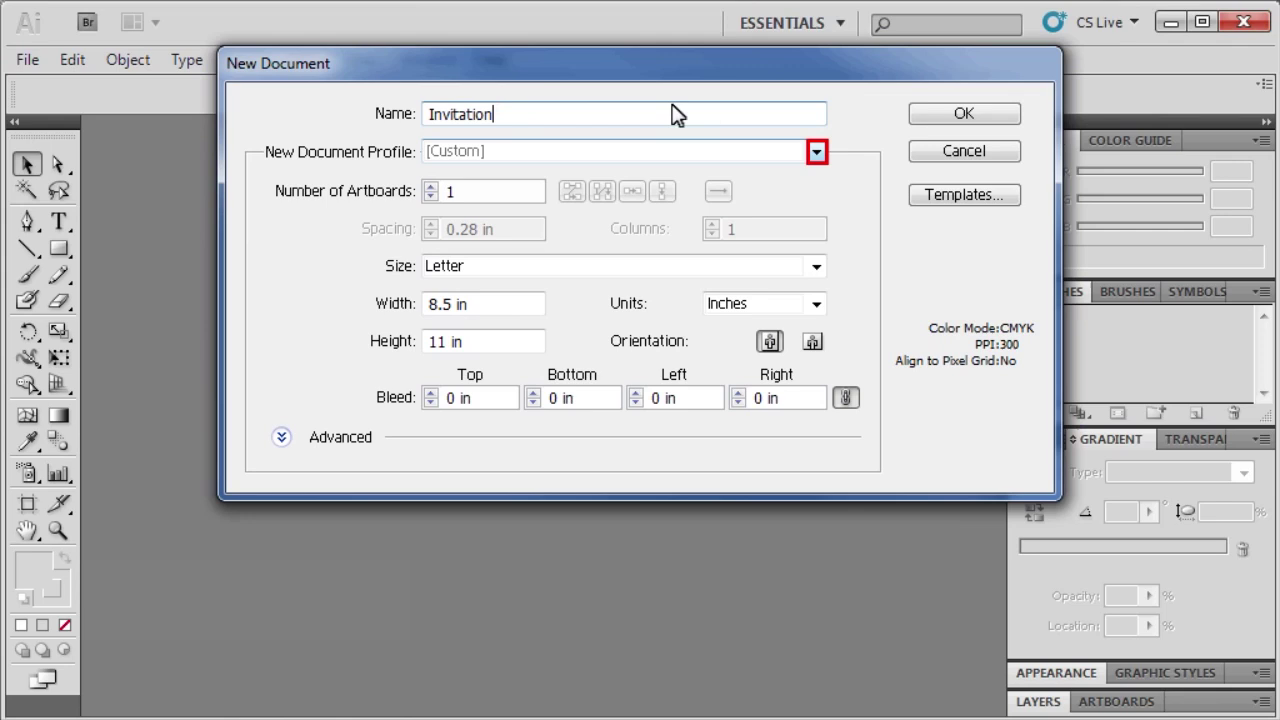
pyautogui.click(814, 156)
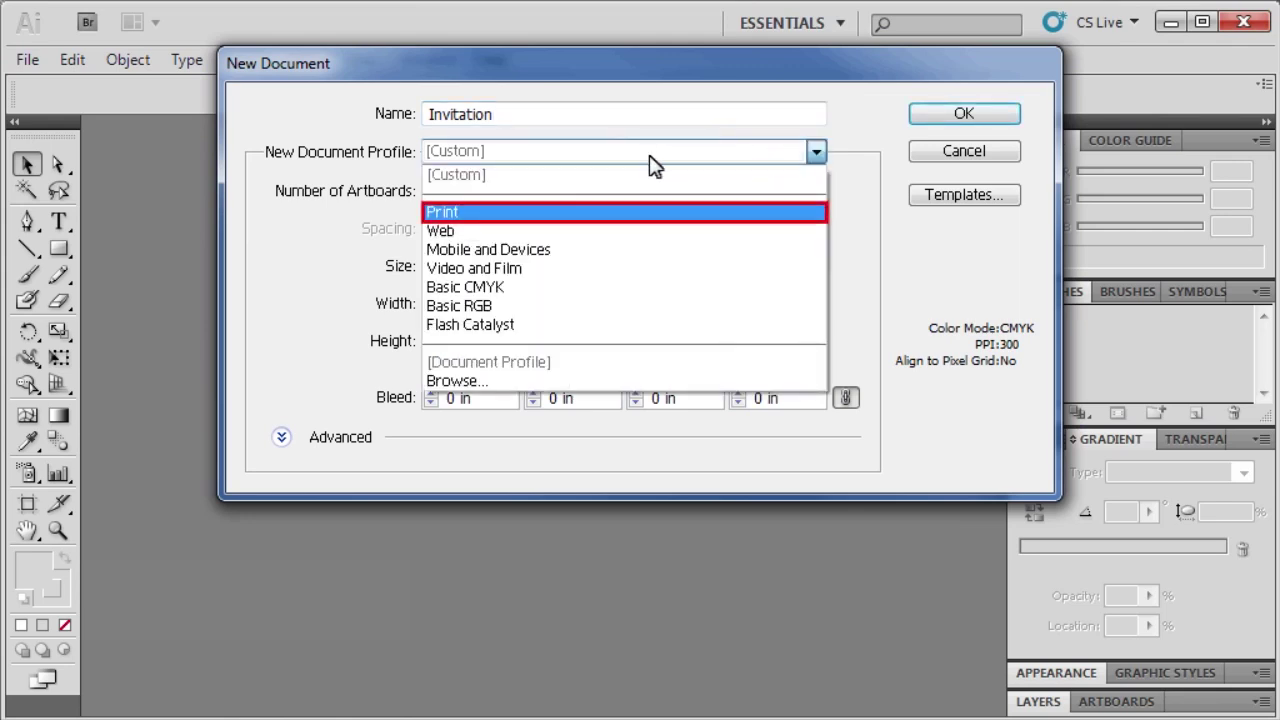
pyautogui.click(488, 209)
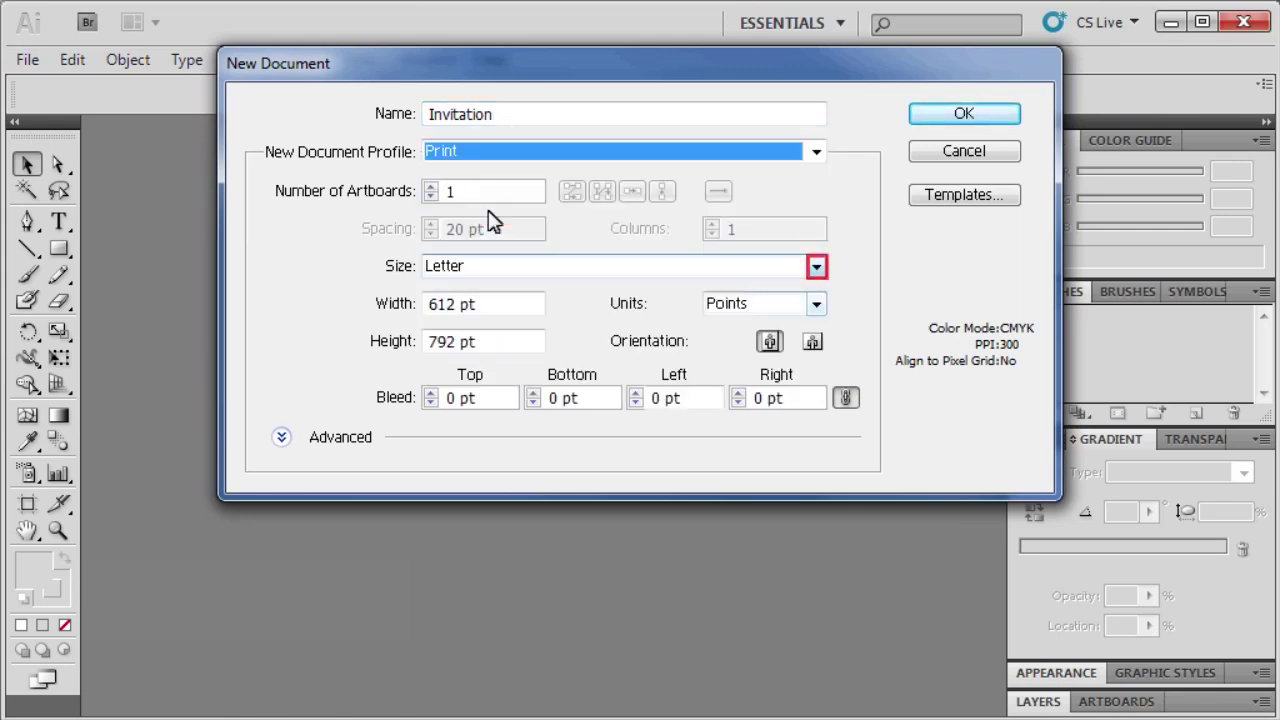
pyautogui.click(815, 267)
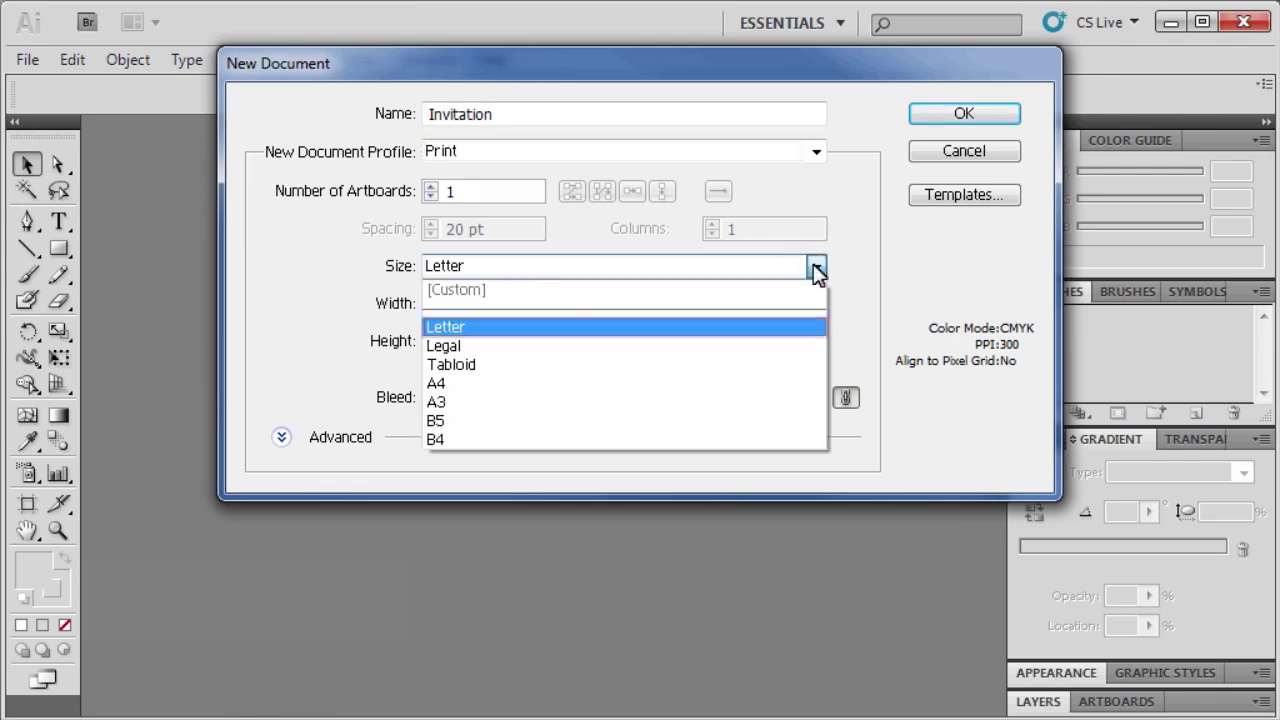
pyautogui.click(470, 327)
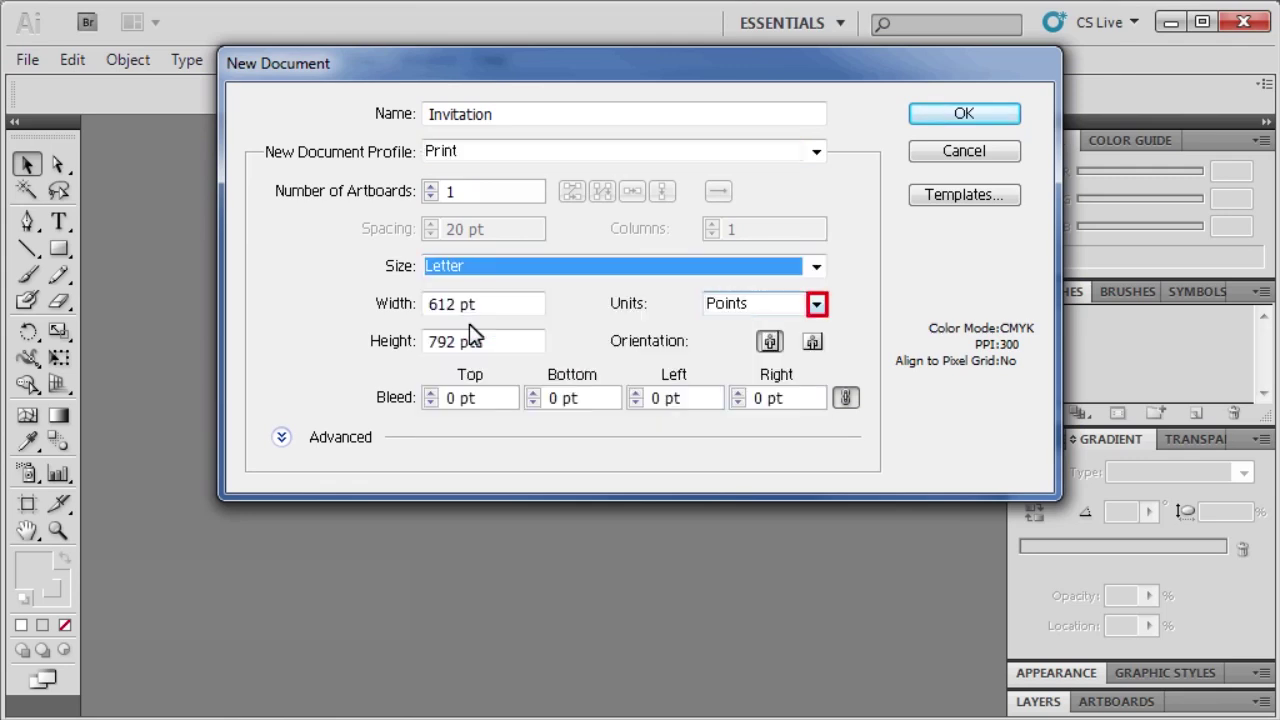
pyautogui.click(817, 306)
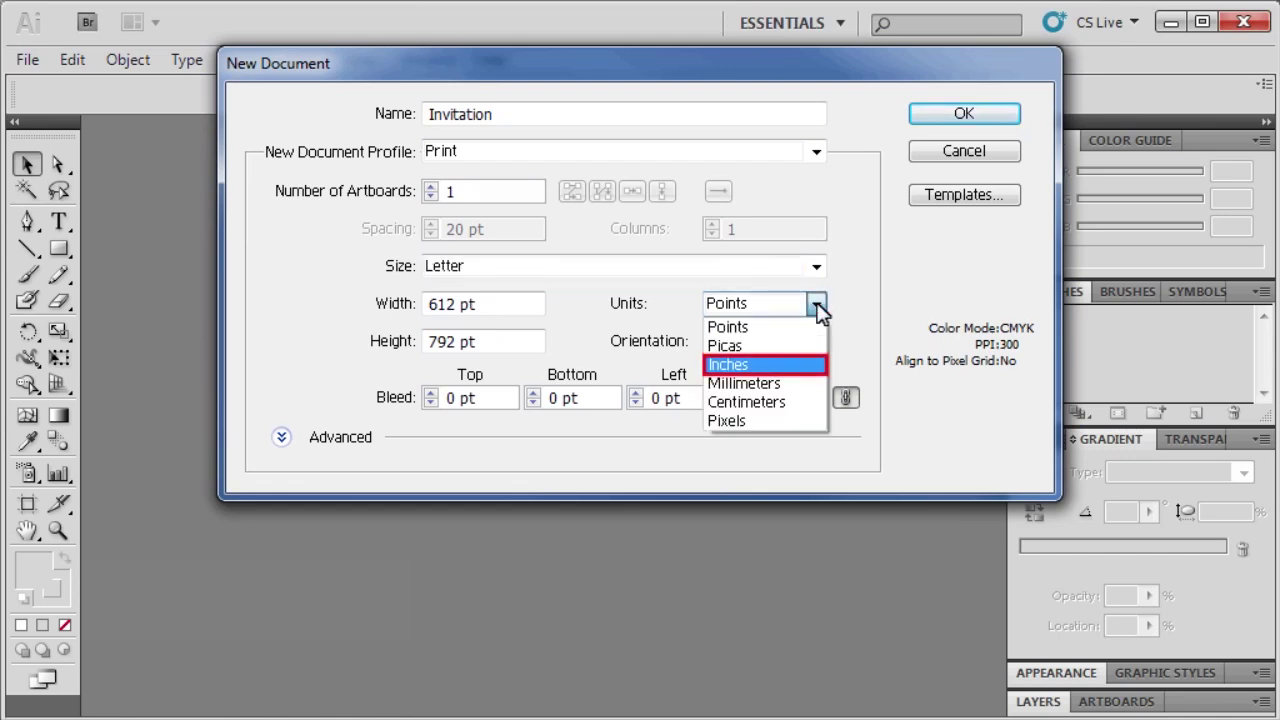
pyautogui.click(737, 365)
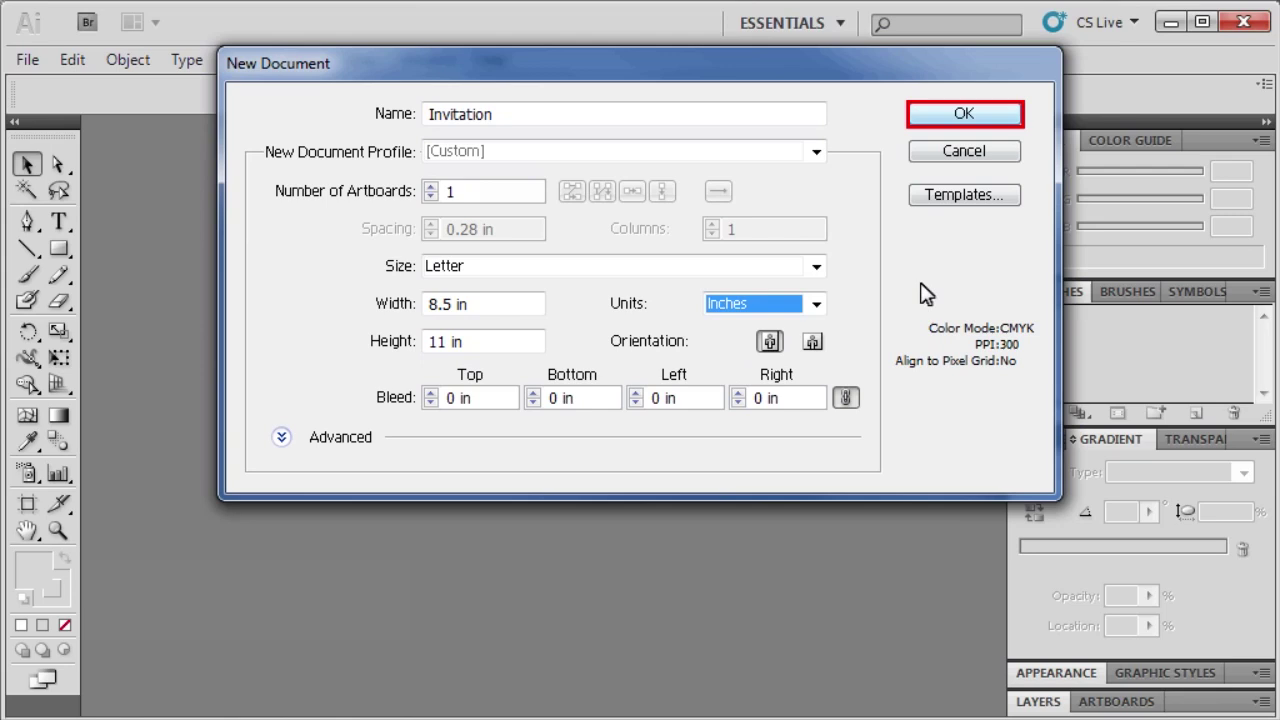
pyautogui.click(963, 115)
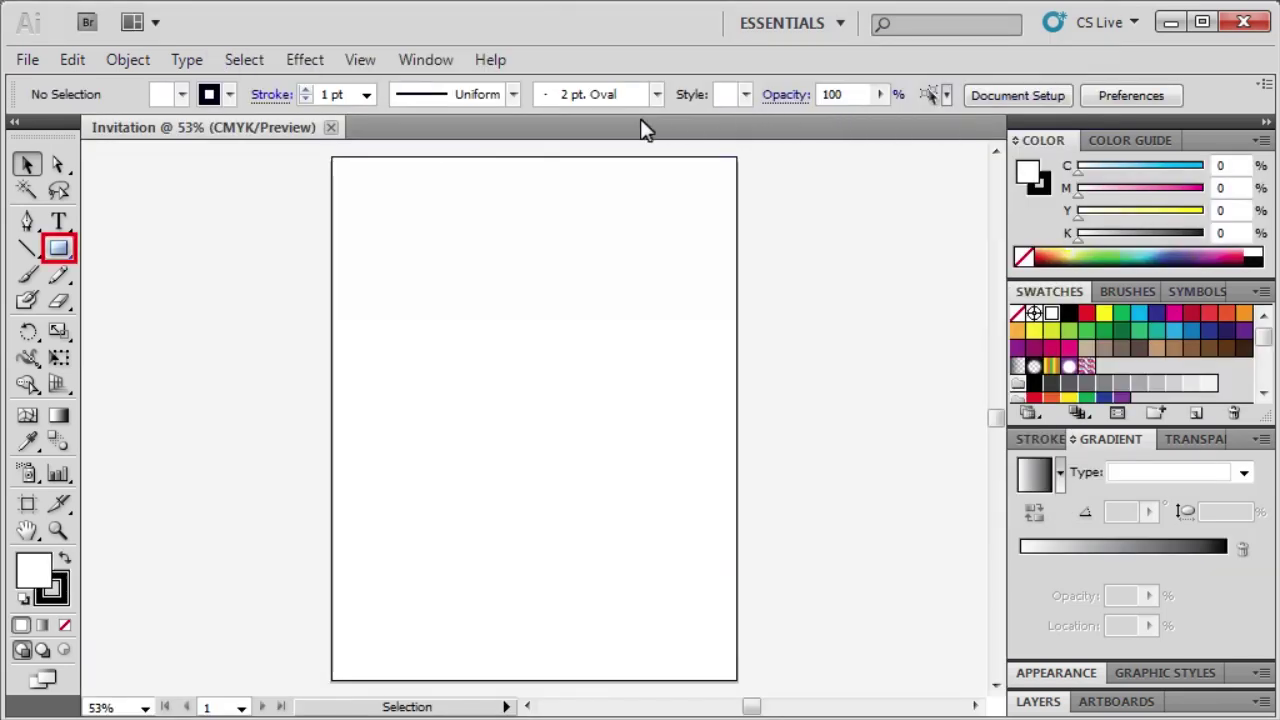
# With the Rectangle tool and fill R142 G188 B229, draw full-width bars along the top and bottom.
pyautogui.click(68, 246)
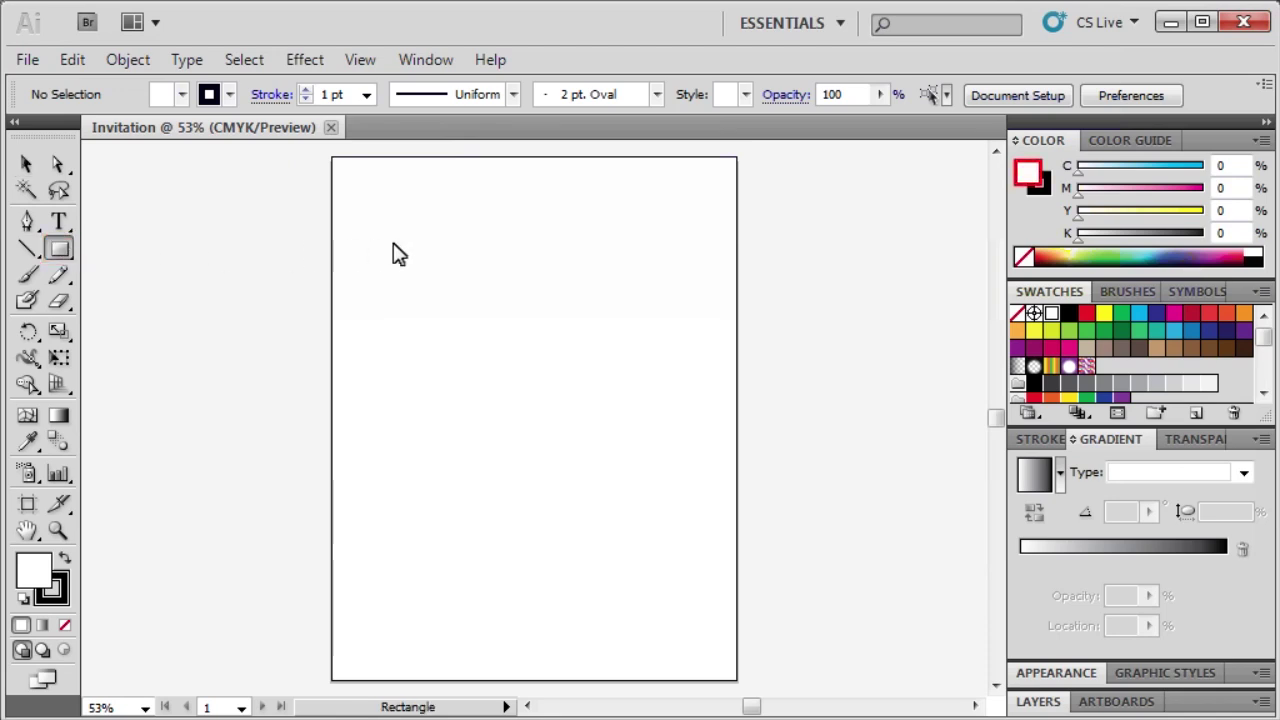
pyautogui.doubleClick(1028, 173)
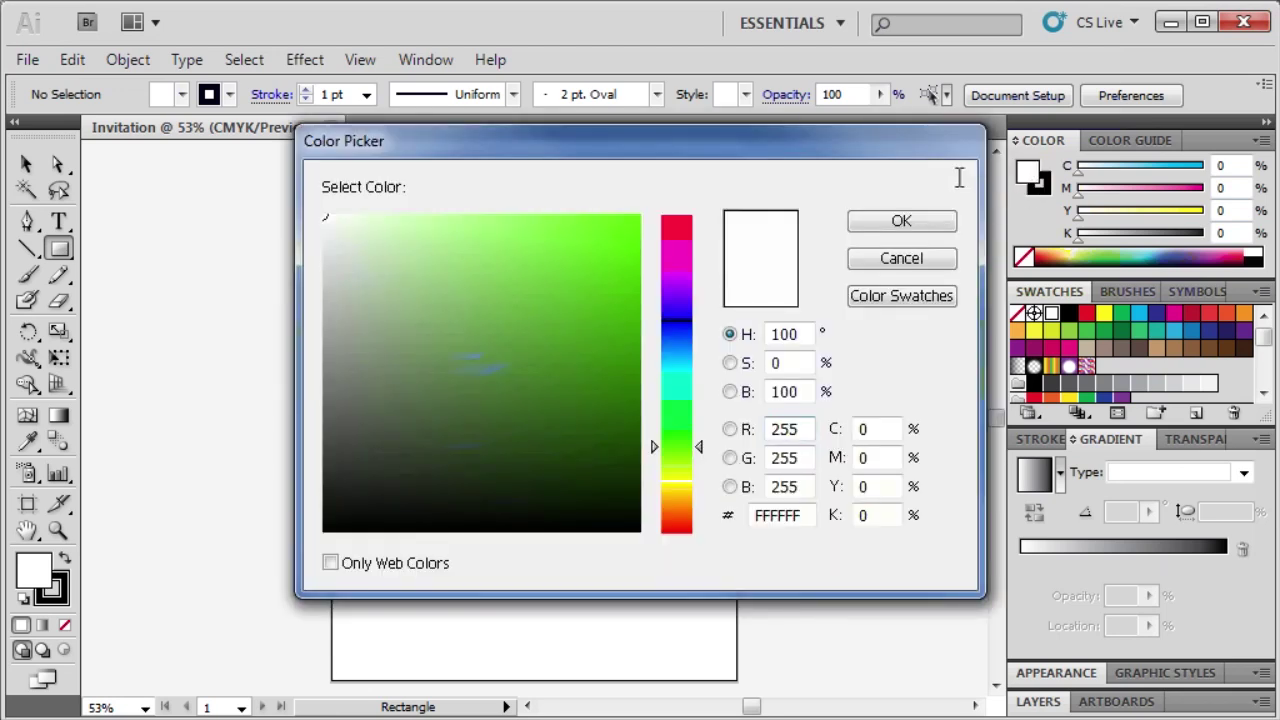
pyautogui.doubleClick(766, 428)
pyautogui.press('BackSpace')
pyautogui.write('142')
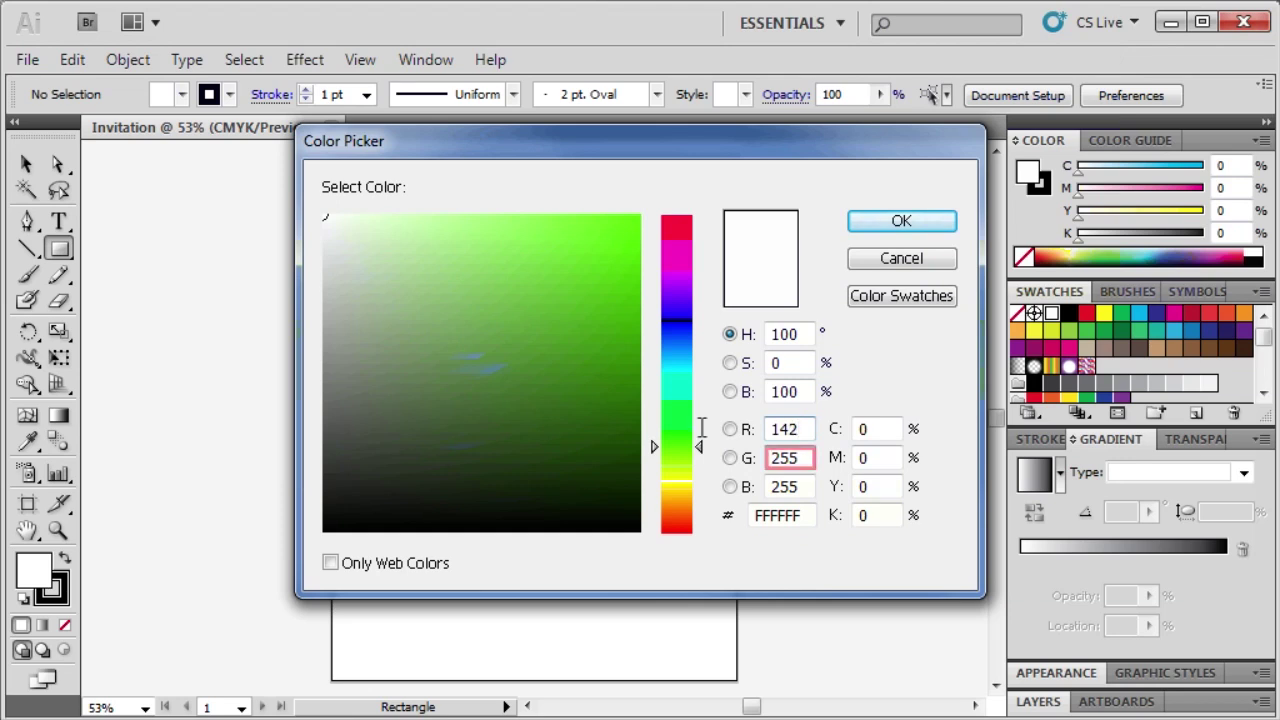
pyautogui.doubleClick(804, 456)
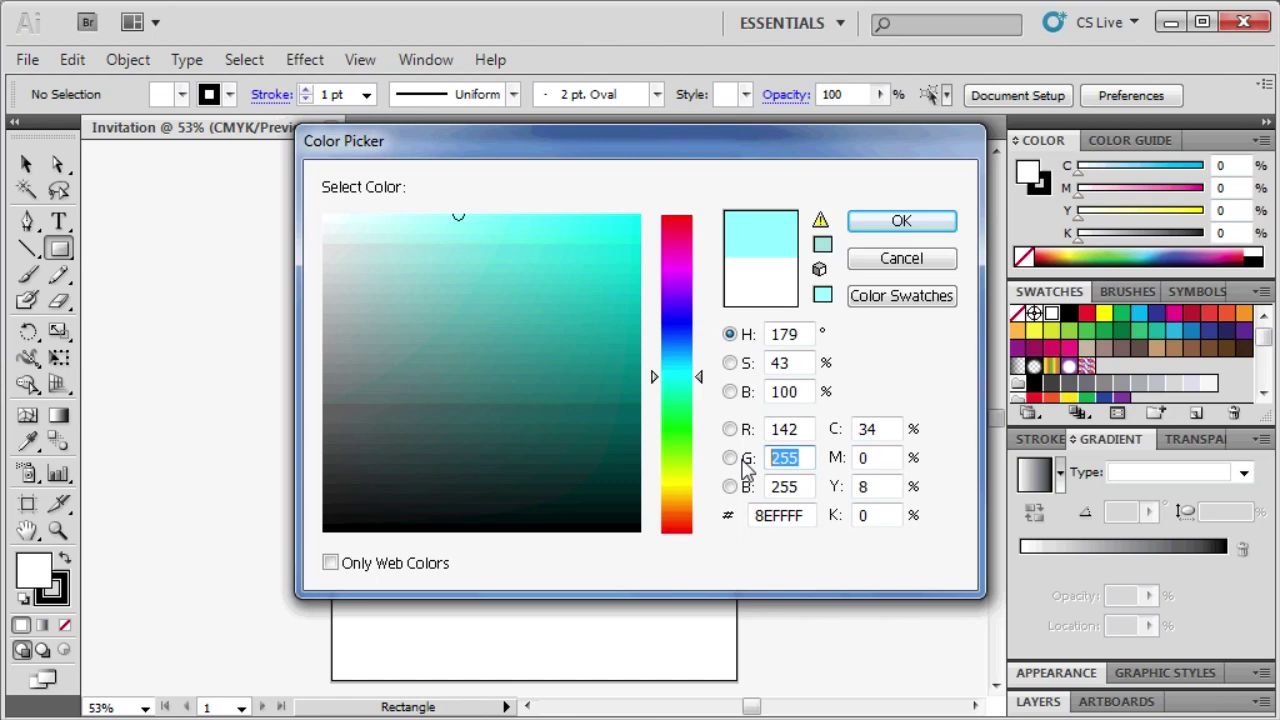
pyautogui.write('188')
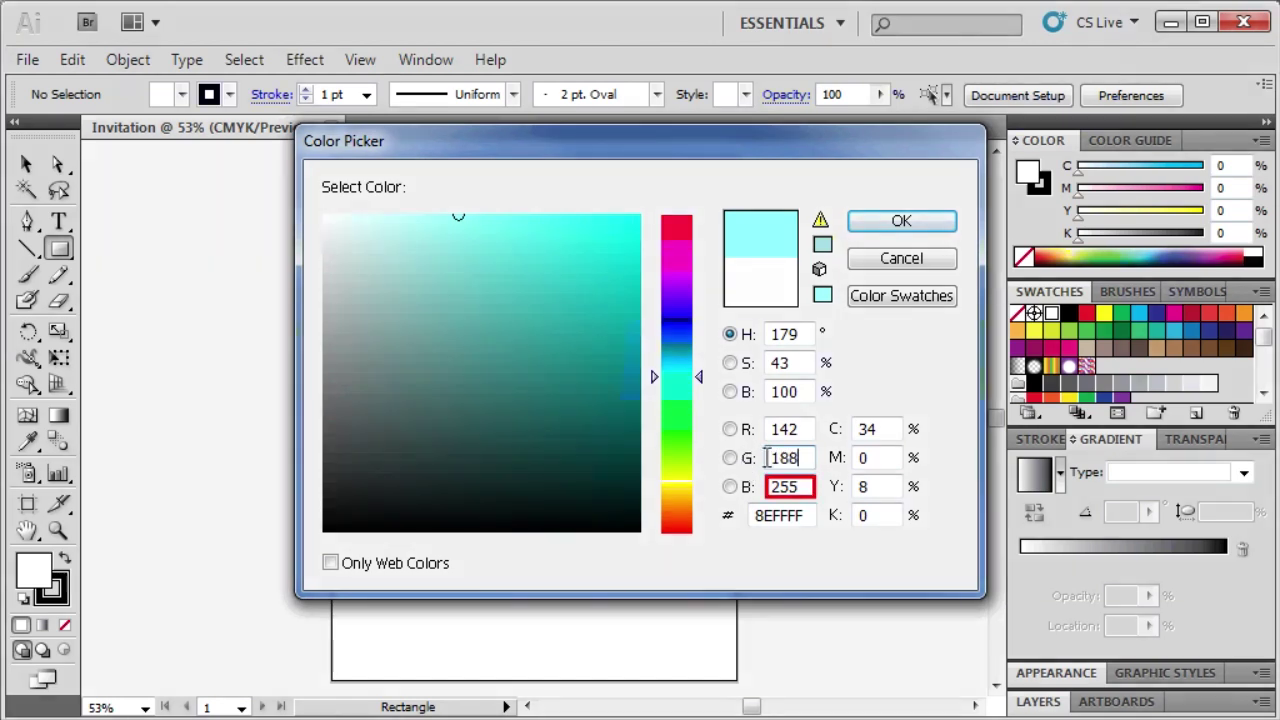
pyautogui.doubleClick(800, 486)
pyautogui.write('229')
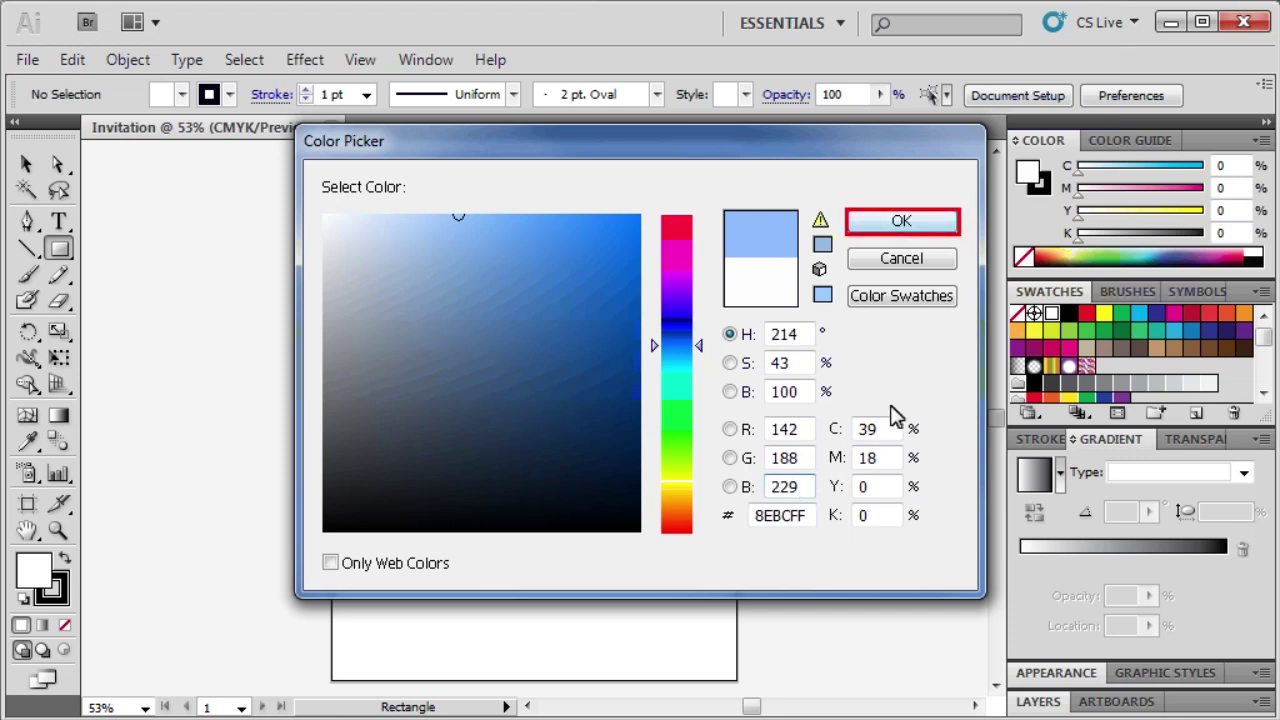
pyautogui.click(925, 222)
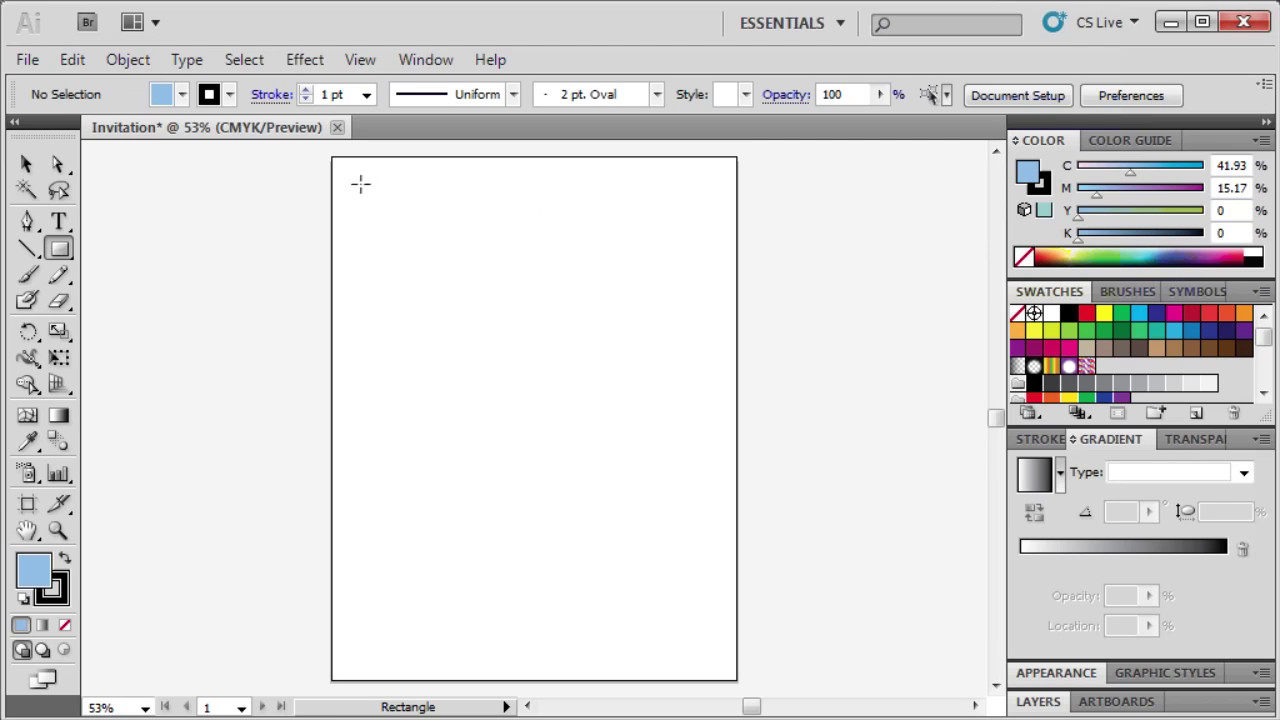
pyautogui.moveTo(318, 150); pyautogui.dragTo(737, 221)
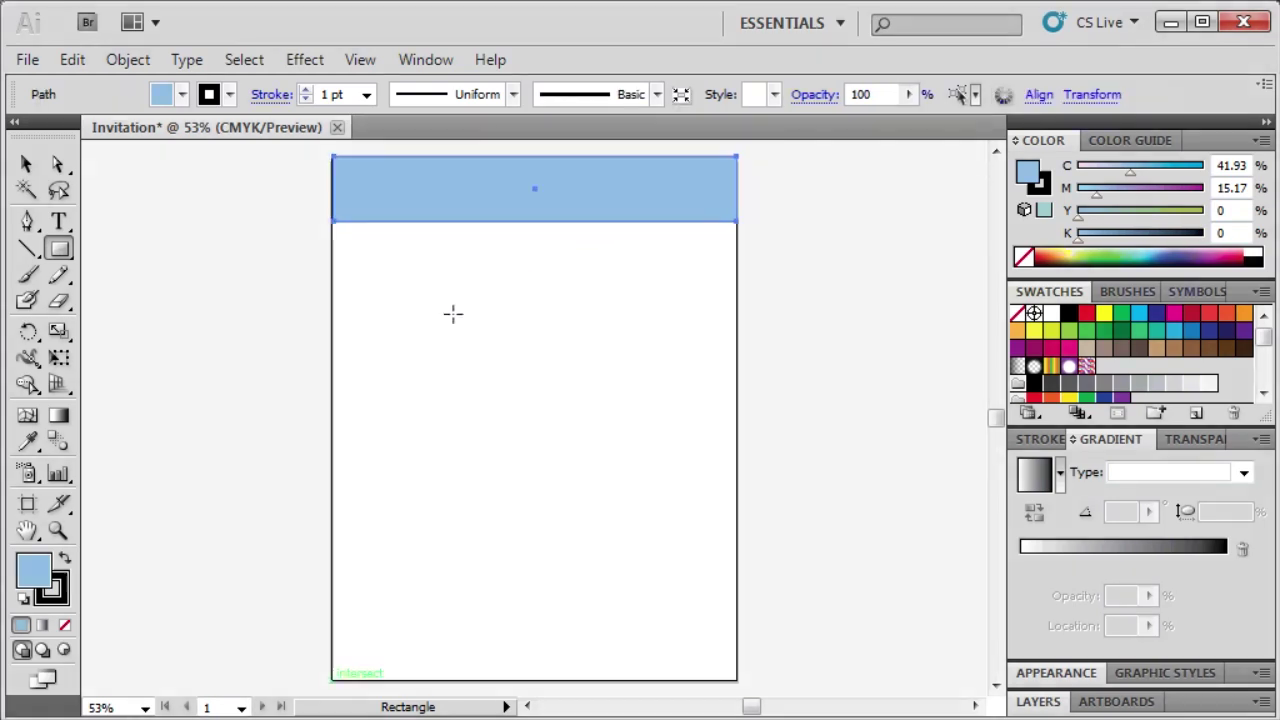
pyautogui.moveTo(332, 680); pyautogui.dragTo(739, 620)
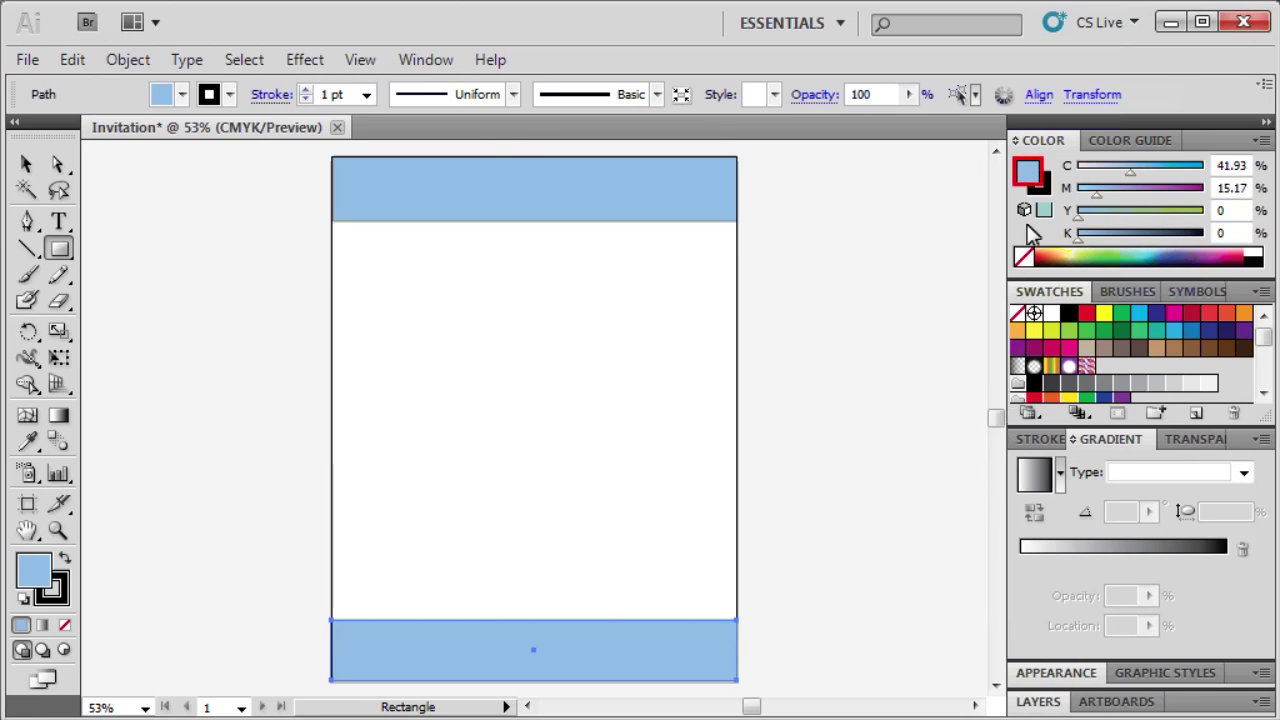
# Change the bottom bar's fill to pink, R244 G152 B192.
pyautogui.click(1031, 177)
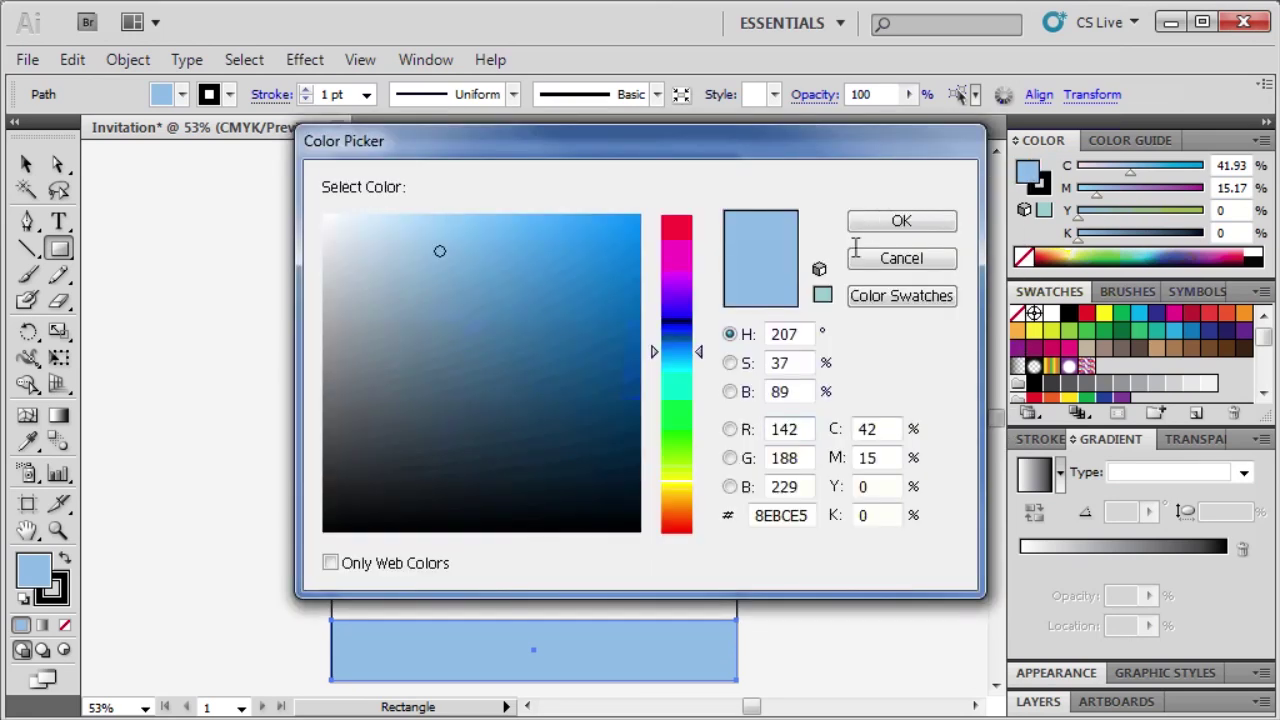
pyautogui.moveTo(808, 428); pyautogui.dragTo(759, 428)
pyautogui.write('244')
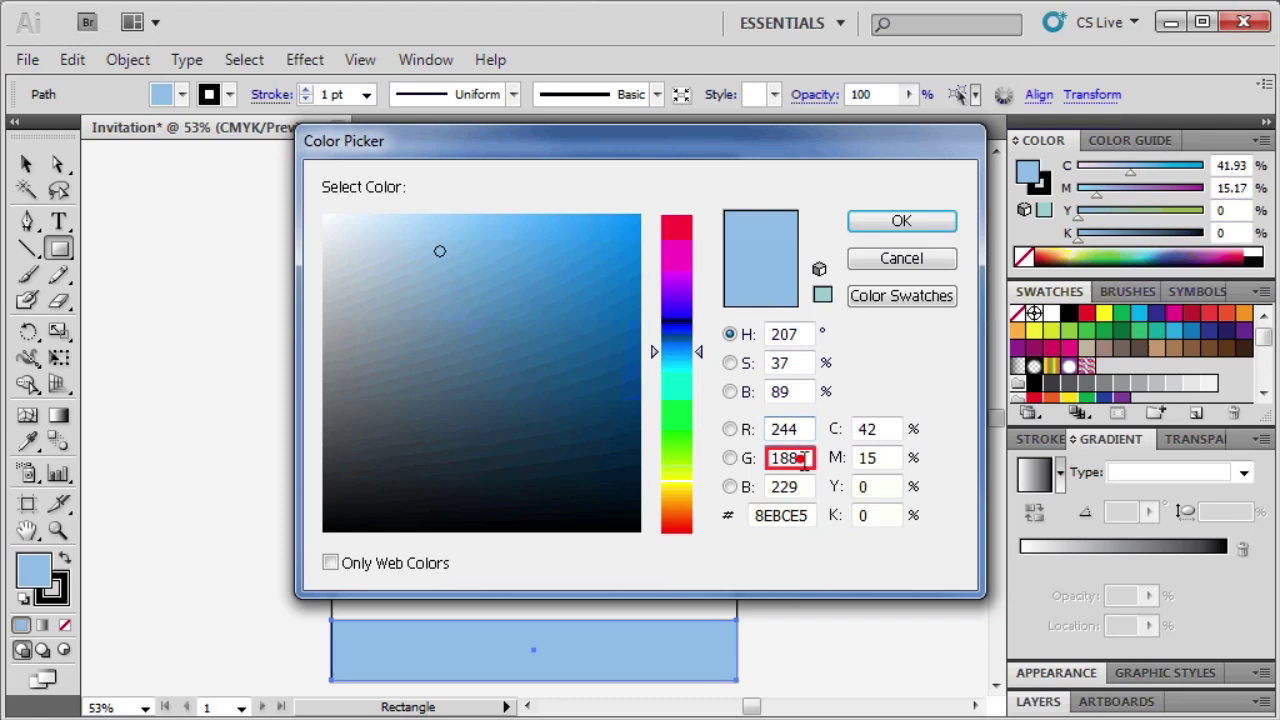
pyautogui.moveTo(808, 457); pyautogui.dragTo(772, 458)
pyautogui.write('15')
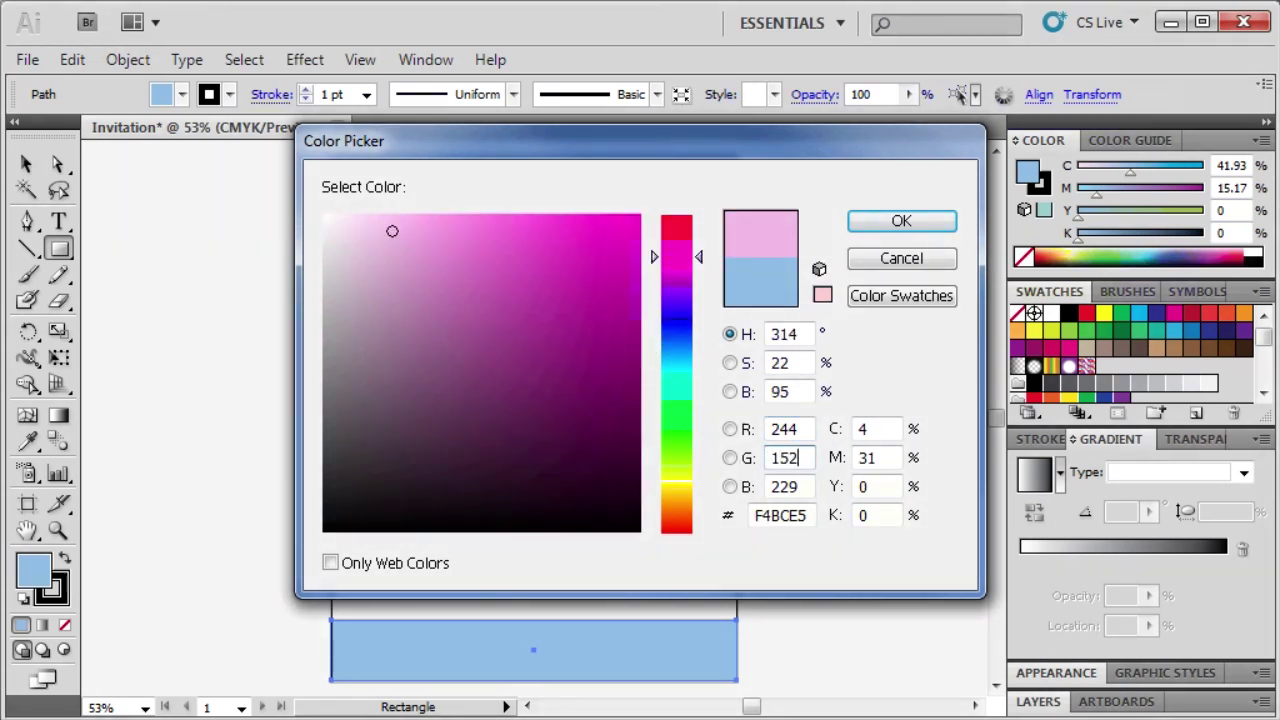
pyautogui.write('2')
pyautogui.press('Tab')
pyautogui.click(803, 487)
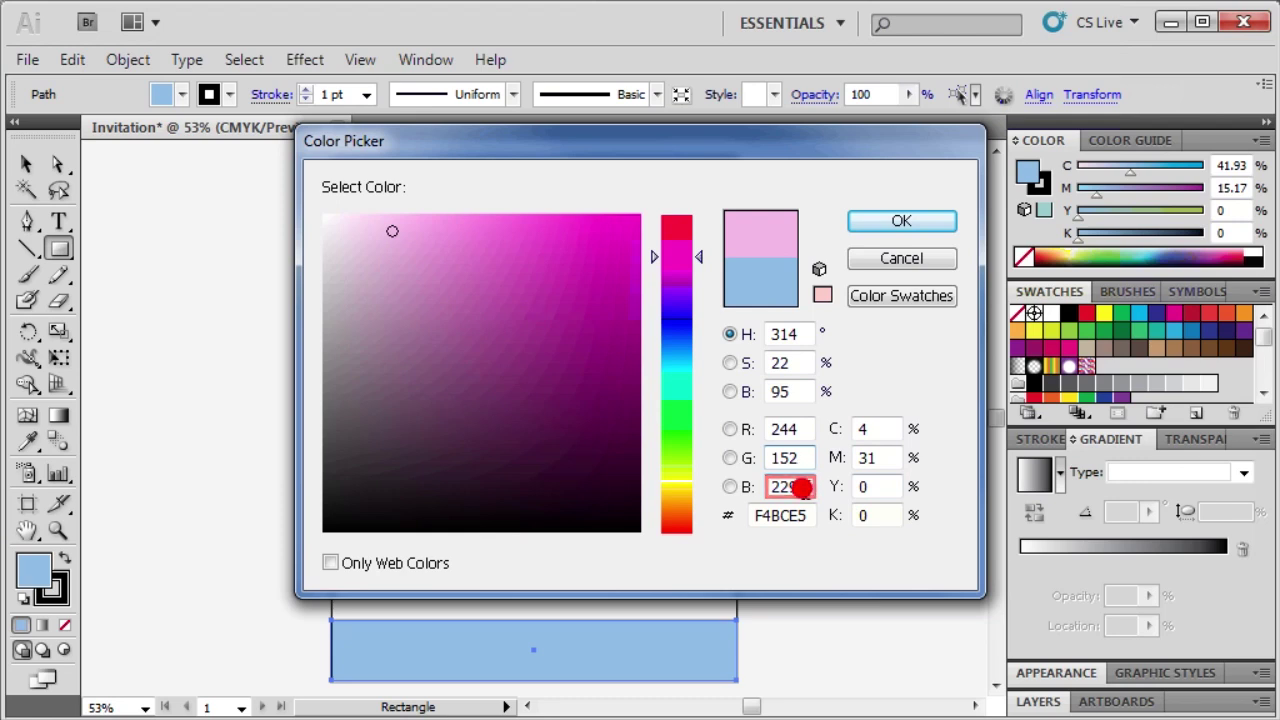
pyautogui.write('192')
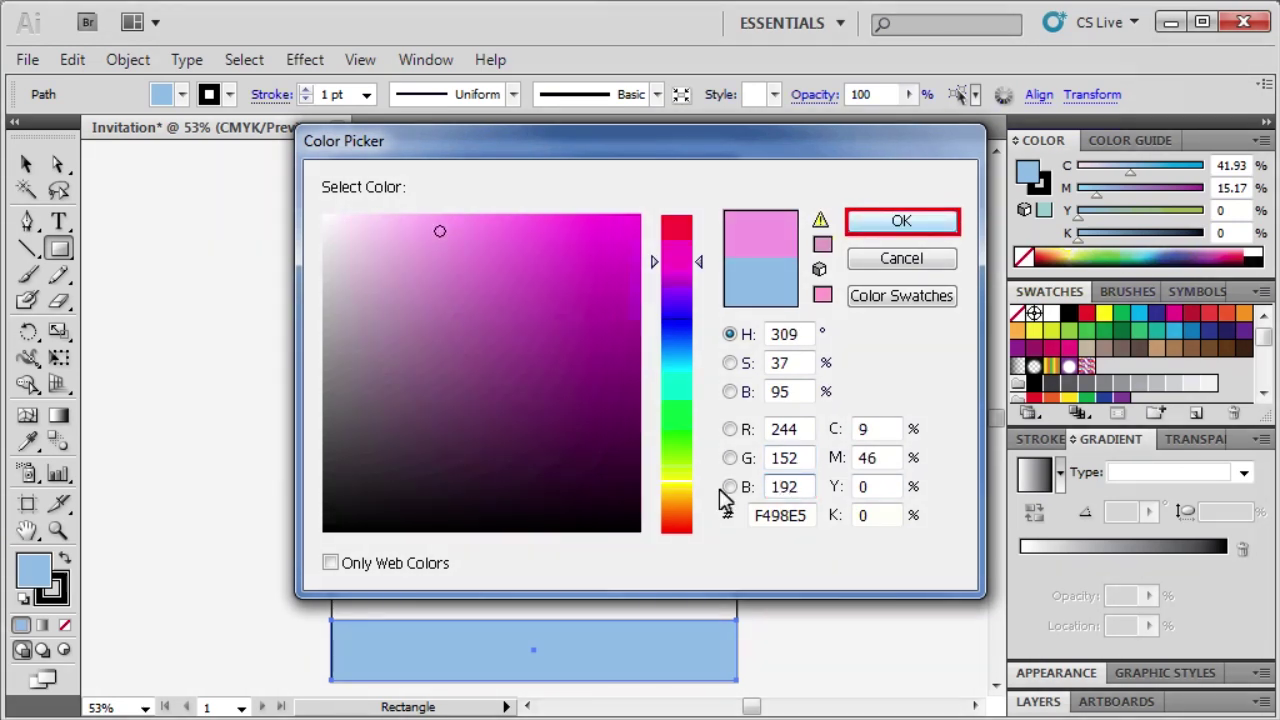
pyautogui.click(888, 224)
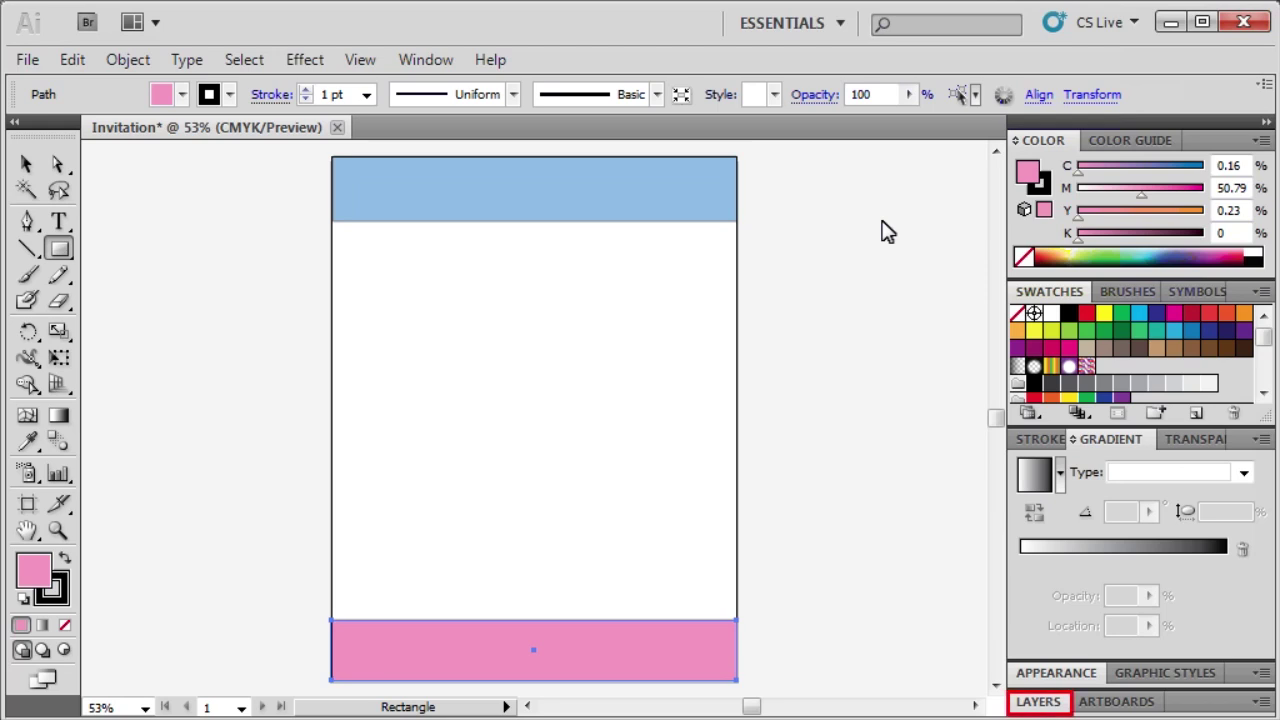
# Create a layer named Background, drag it below Layer 1, and make it the active layer.
pyautogui.click(1040, 702)
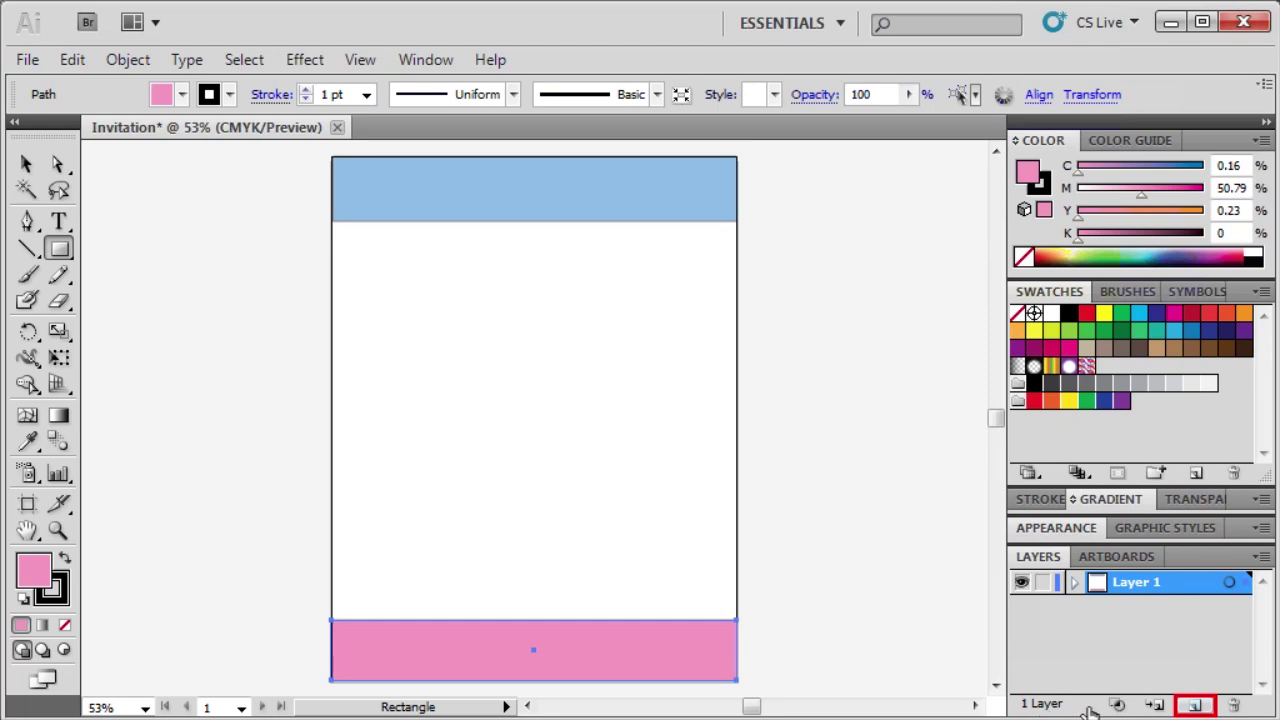
pyautogui.click(1196, 706)
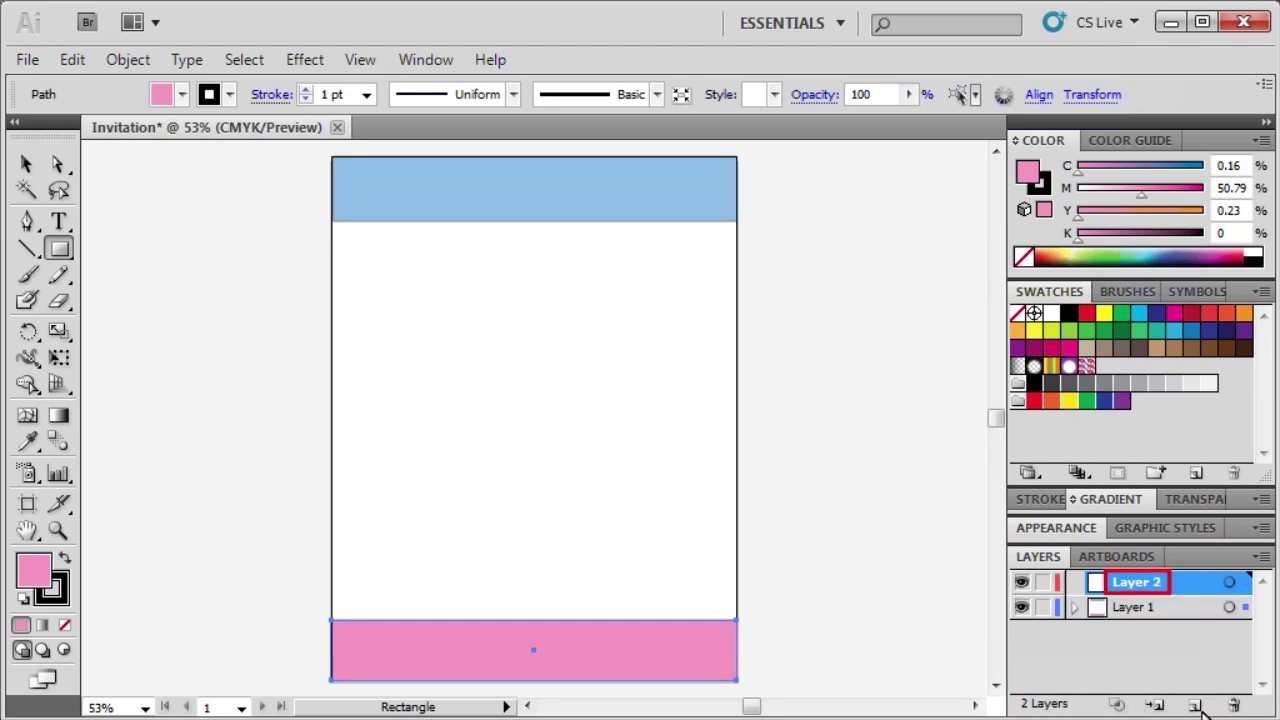
pyautogui.doubleClick(1134, 580)
pyautogui.write('Background')
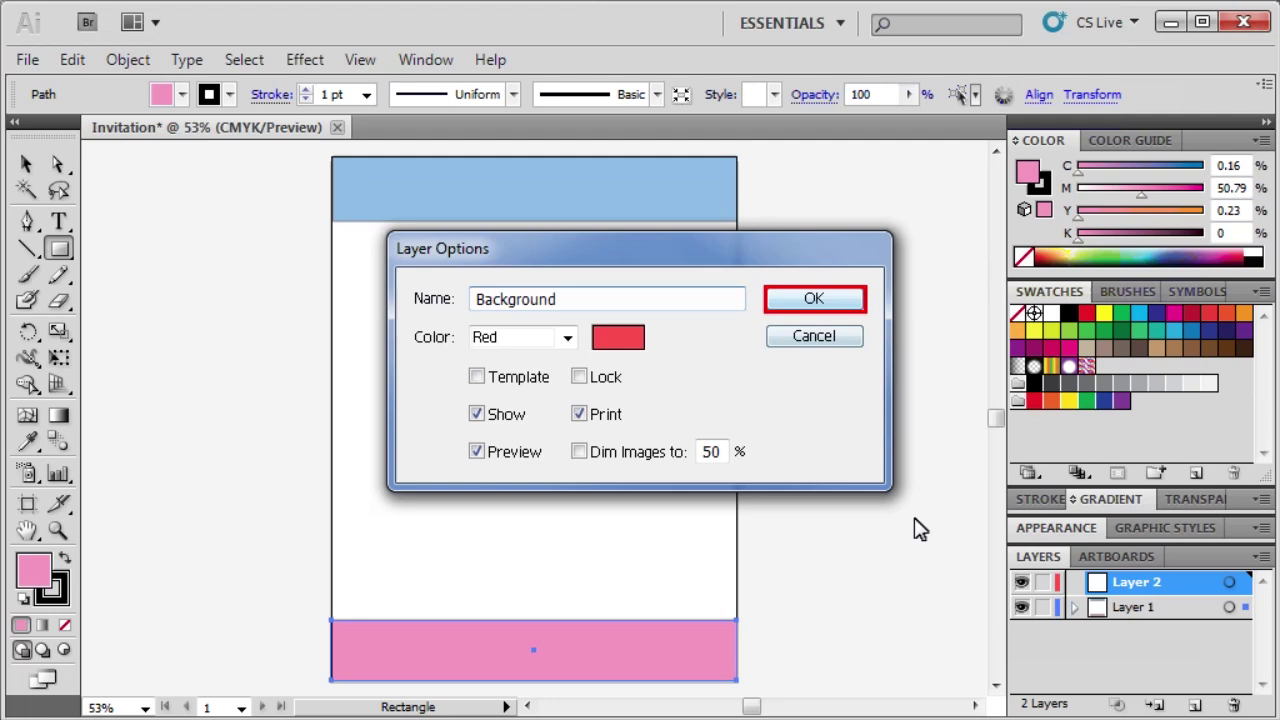
pyautogui.click(829, 299)
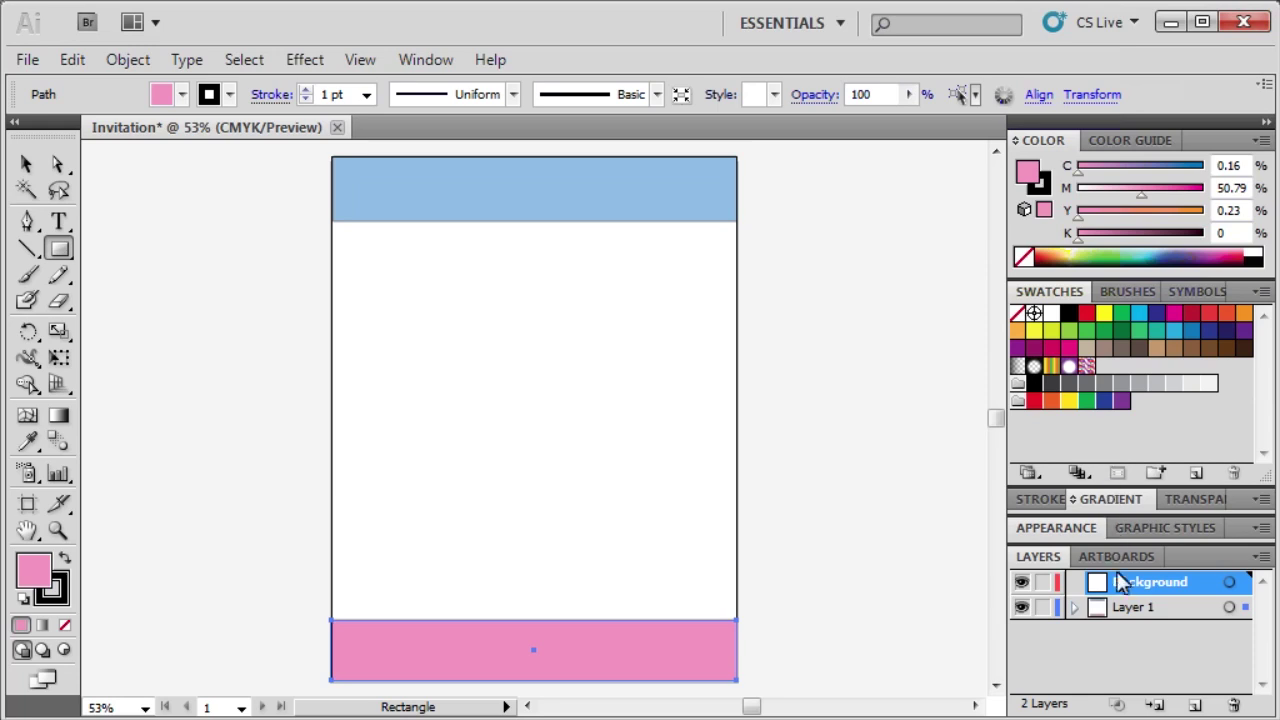
pyautogui.moveTo(1116, 580); pyautogui.dragTo(1119, 619)
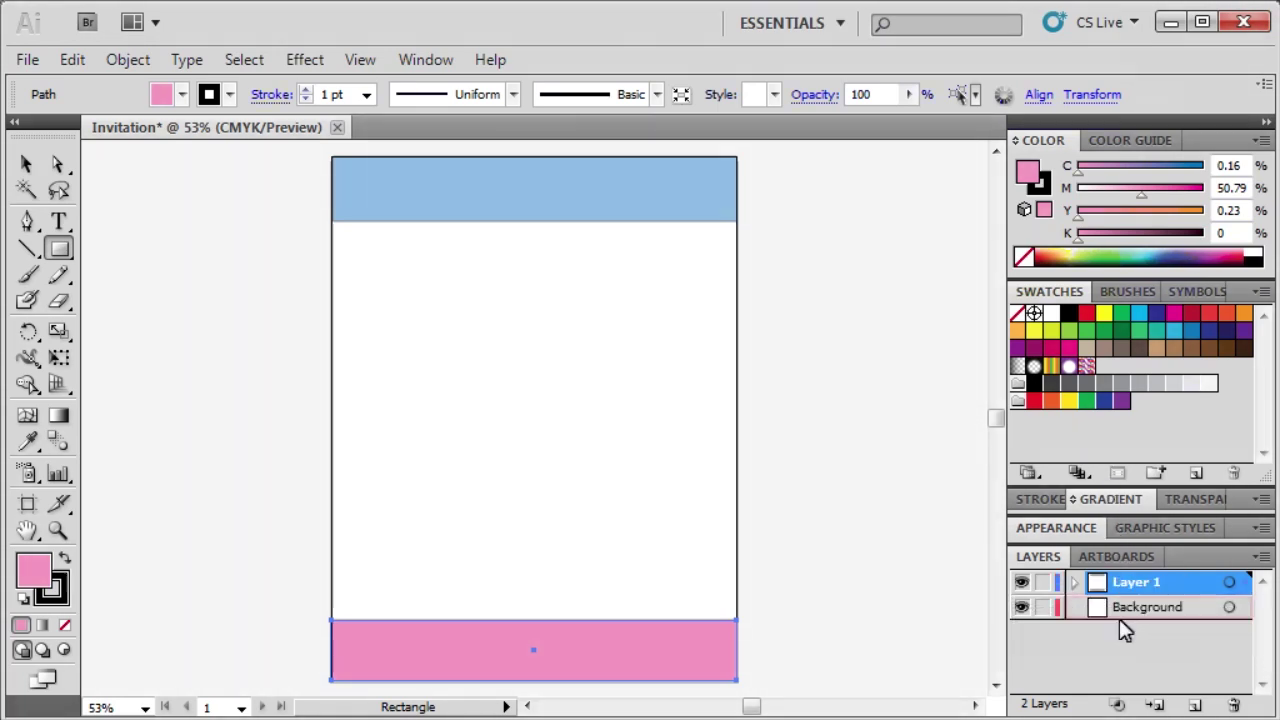
pyautogui.click(1170, 607)
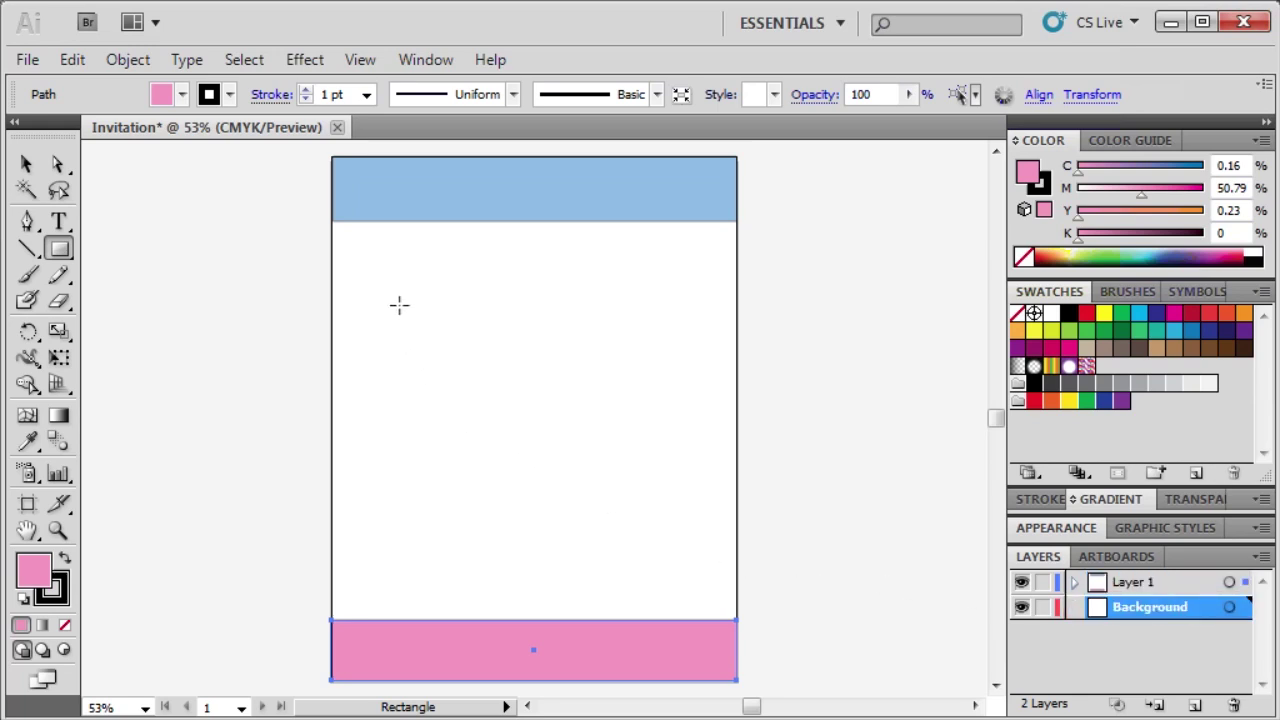
# Draw six tall pink stripes of varying widths running from the top bar to the bottom bar.
pyautogui.moveTo(385, 206); pyautogui.dragTo(456, 638)
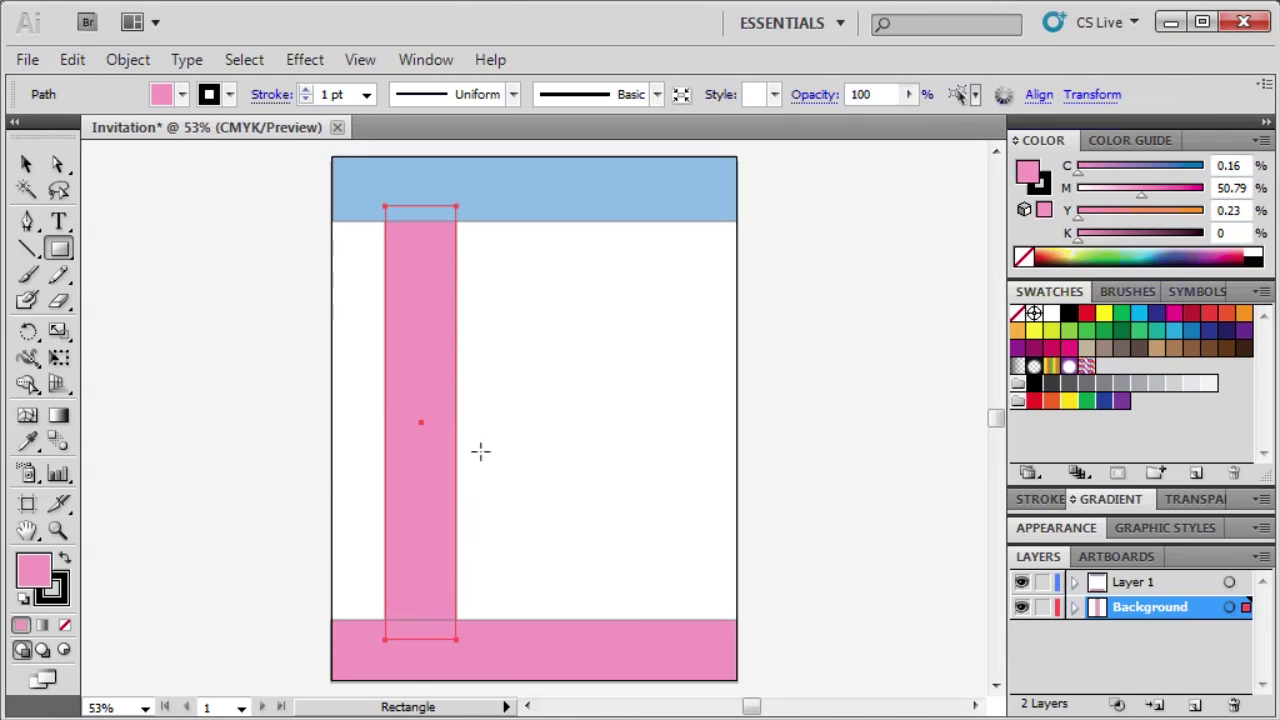
pyautogui.moveTo(484, 213); pyautogui.dragTo(498, 650)
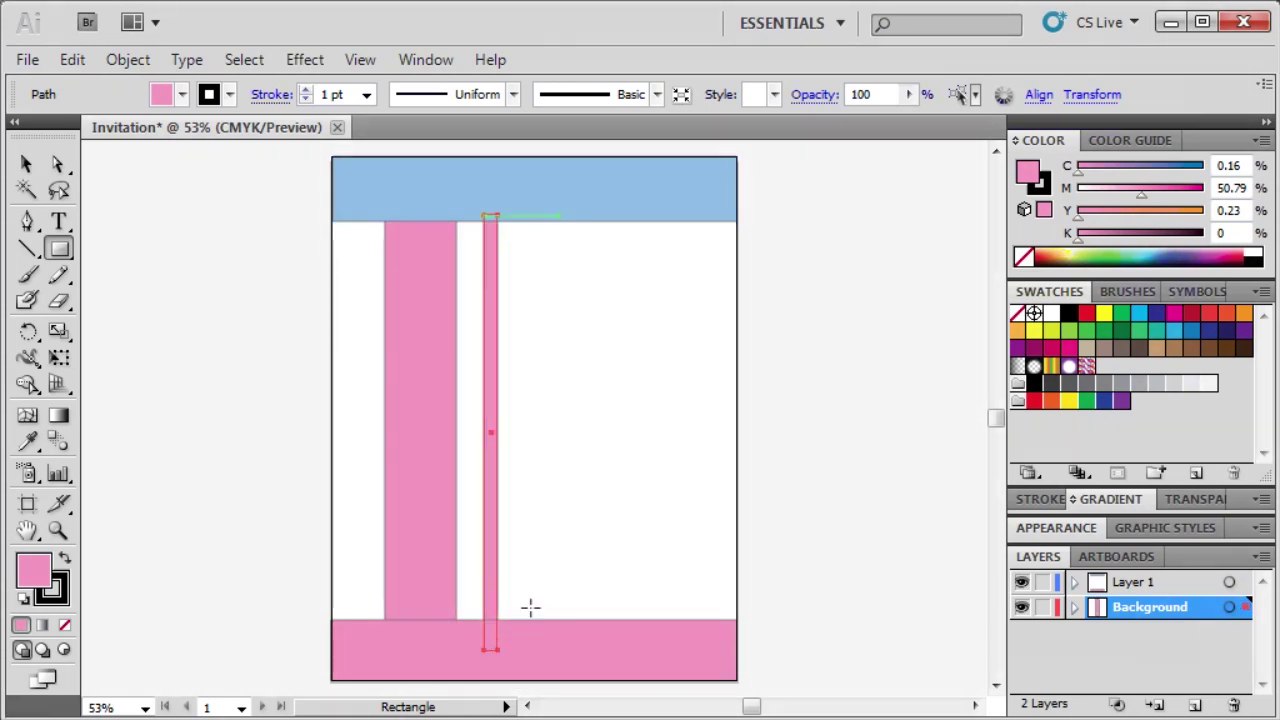
pyautogui.moveTo(560, 214); pyautogui.dragTo(605, 650)
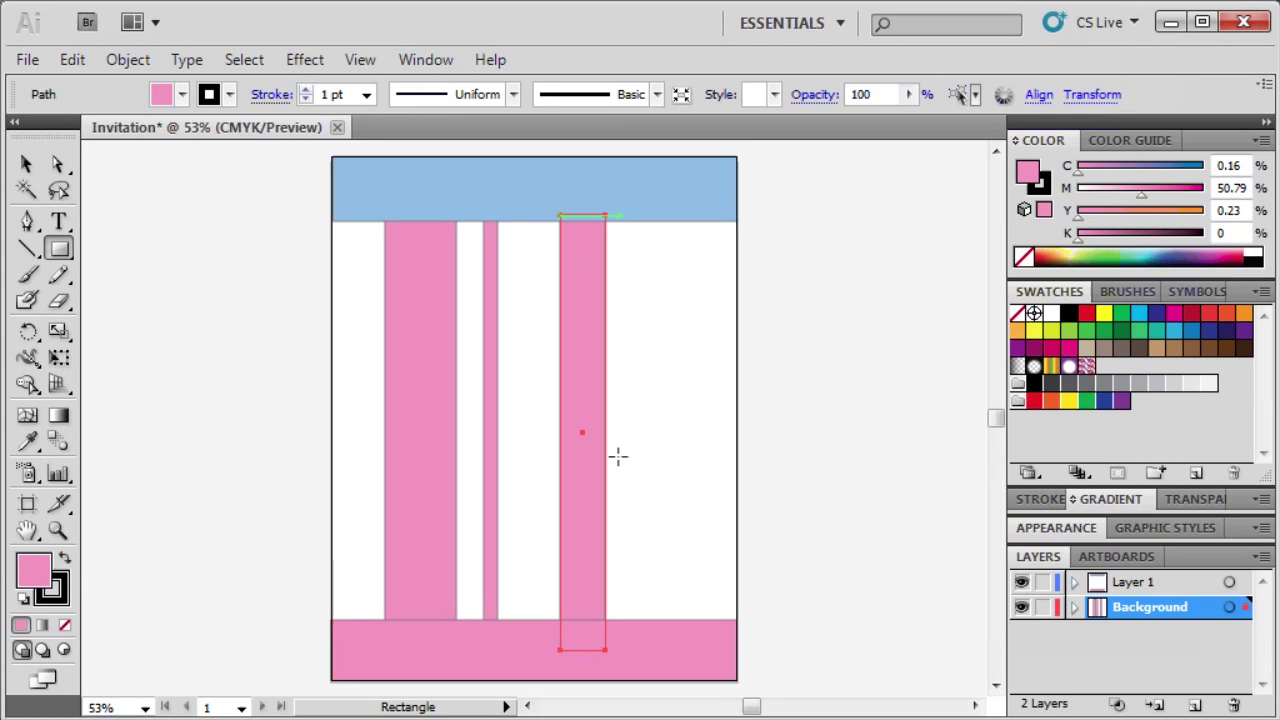
pyautogui.moveTo(618, 215); pyautogui.dragTo(663, 632)
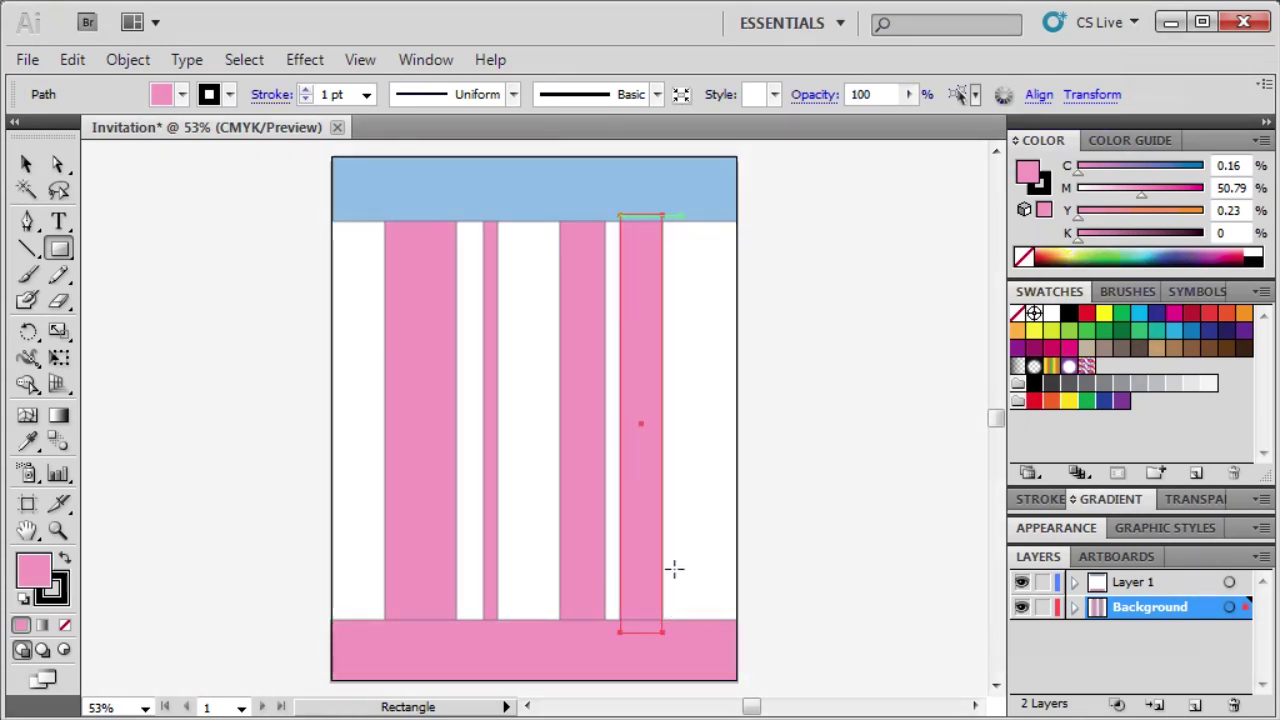
pyautogui.moveTo(680, 214); pyautogui.dragTo(691, 652)
pyautogui.moveTo(711, 214); pyautogui.dragTo(739, 634)
pyautogui.press('v')
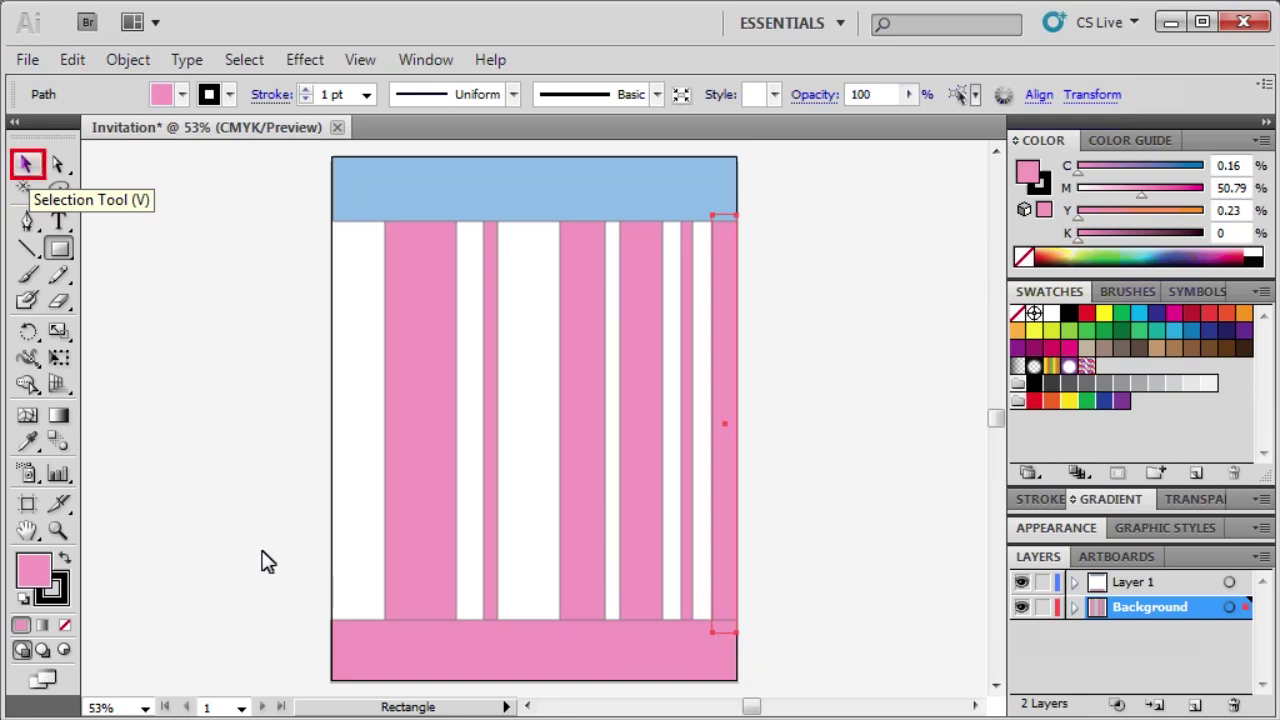
# Select all six stripes, nudge them left together with the arrow keys, then deselect.
pyautogui.click(28, 166)
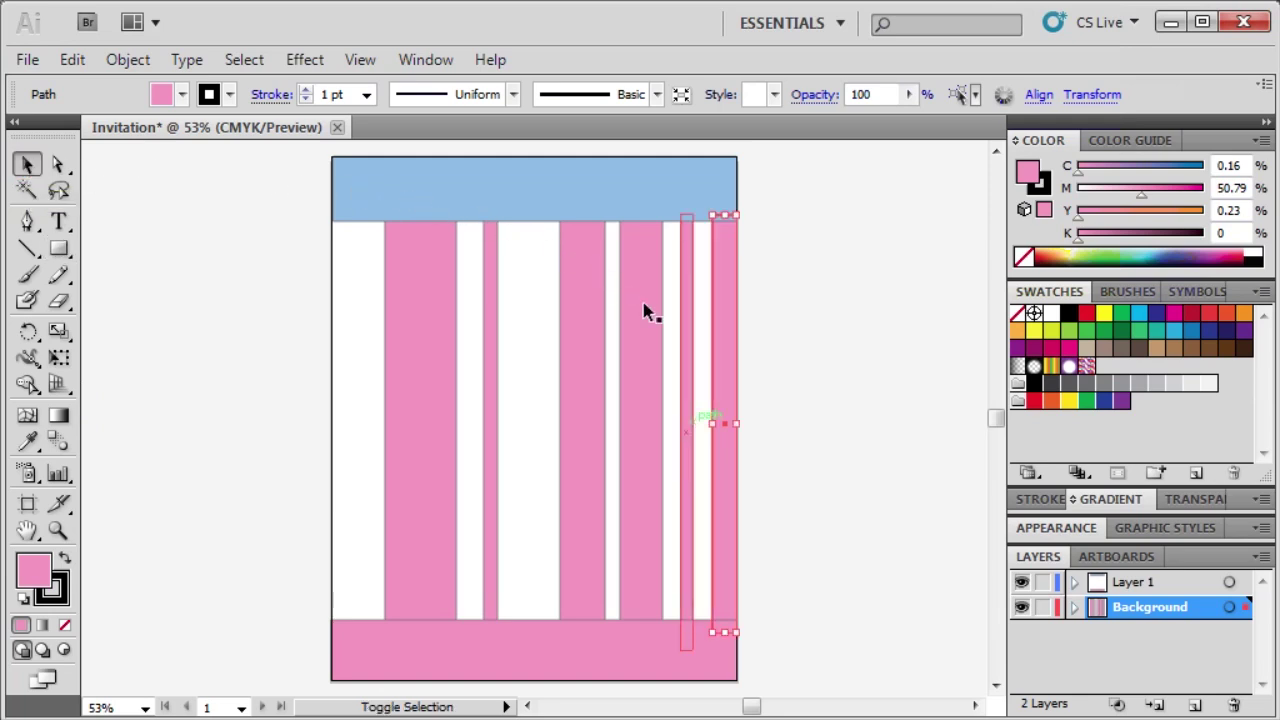
pyautogui.keyDown('shift'); pyautogui.click(687, 424); pyautogui.keyUp('shift')
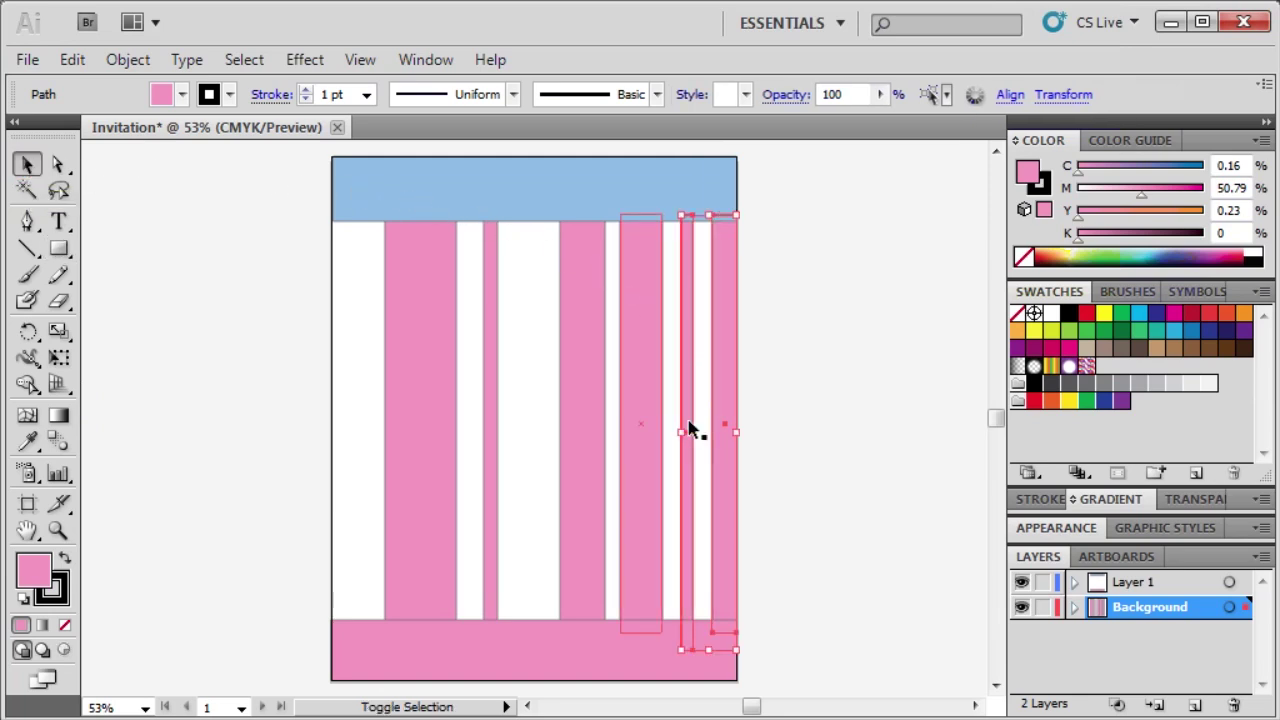
pyautogui.keyDown('shift'); pyautogui.click(632, 432); pyautogui.keyUp('shift')
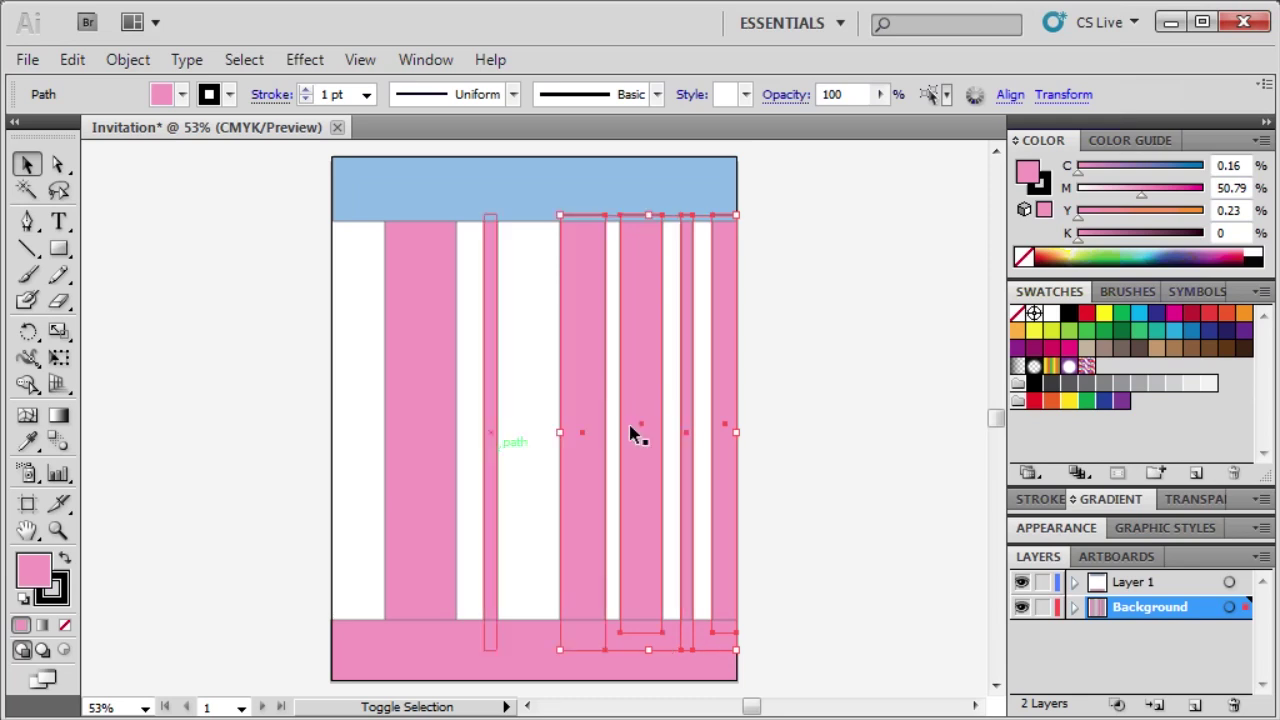
pyautogui.keyDown('shift'); pyautogui.click(492, 442); pyautogui.keyUp('shift')
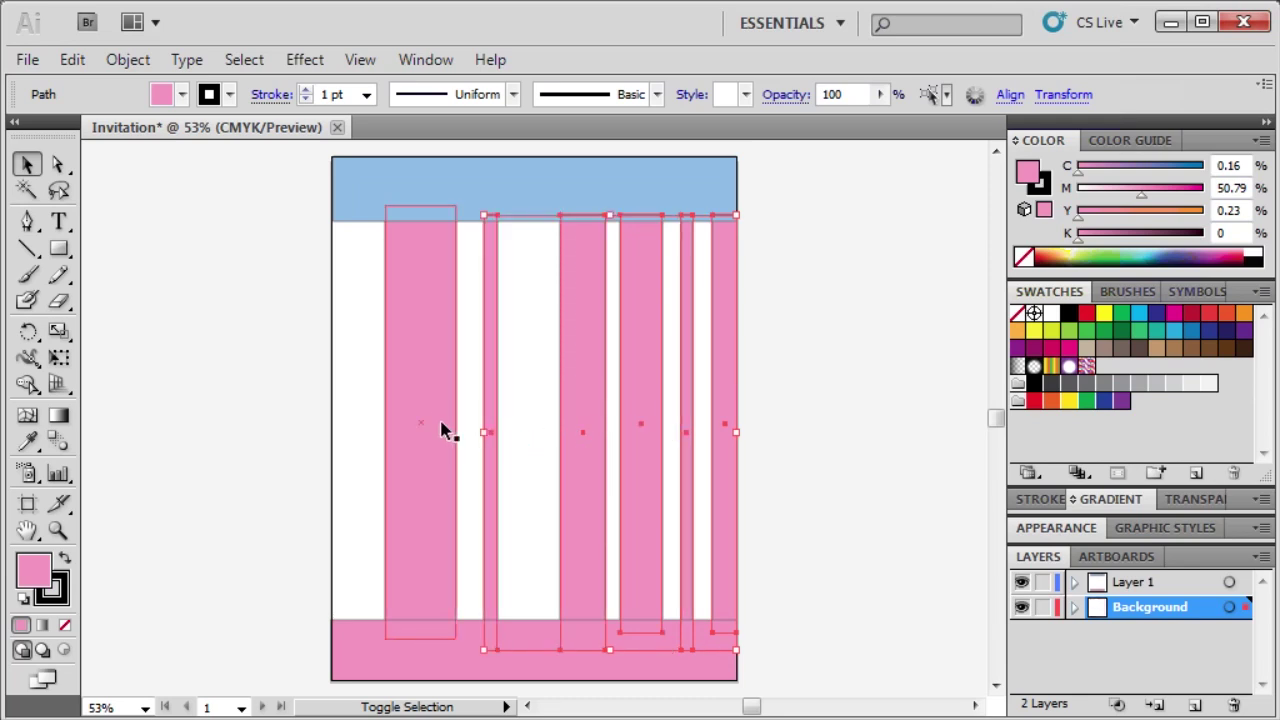
pyautogui.keyDown('shift'); pyautogui.click(412, 302); pyautogui.keyUp('shift')
pyautogui.hotkey('shift', 'Left')
pyautogui.hotkey('shift', 'Left')
pyautogui.hotkey('shift', 'Left')
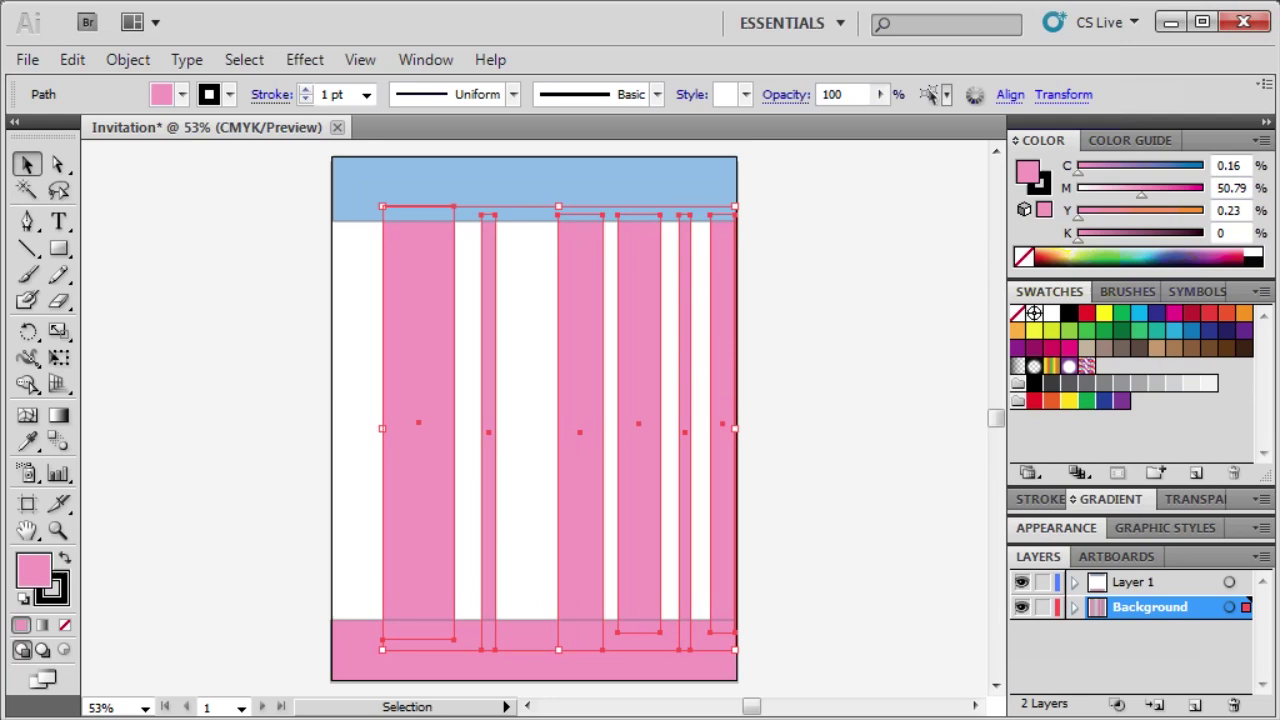
pyautogui.press('Left')
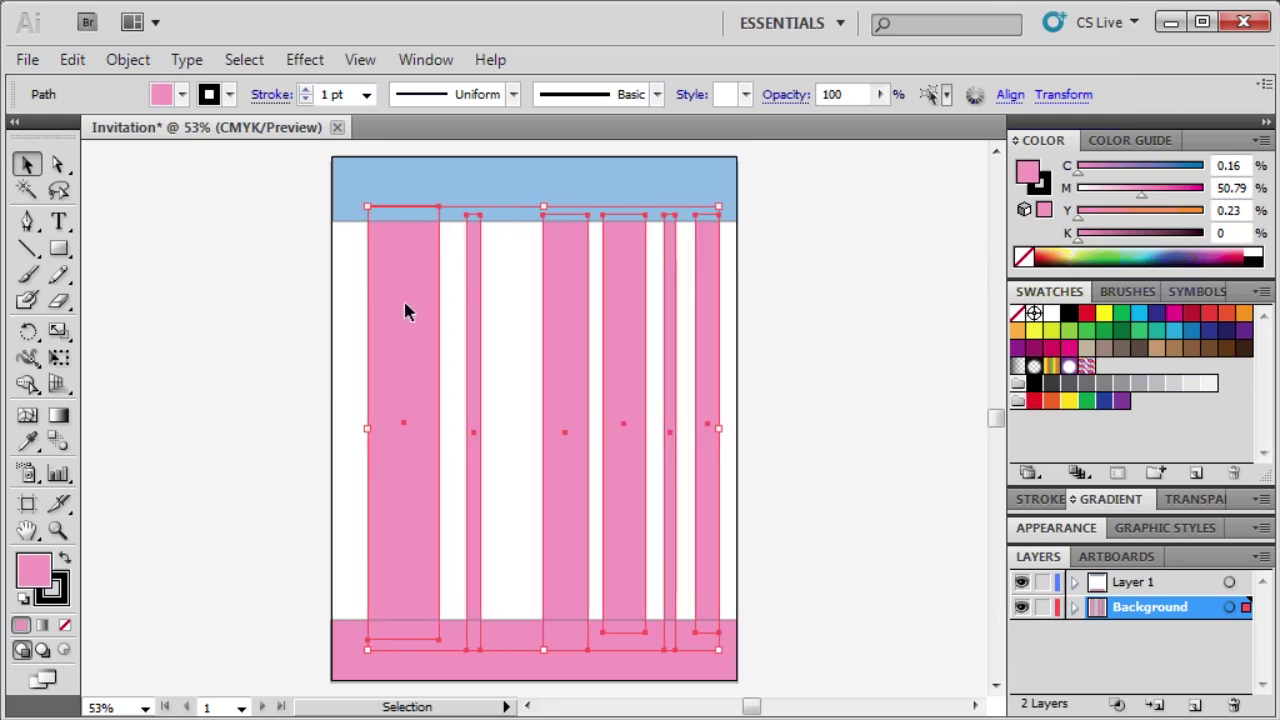
pyautogui.click(340, 336)
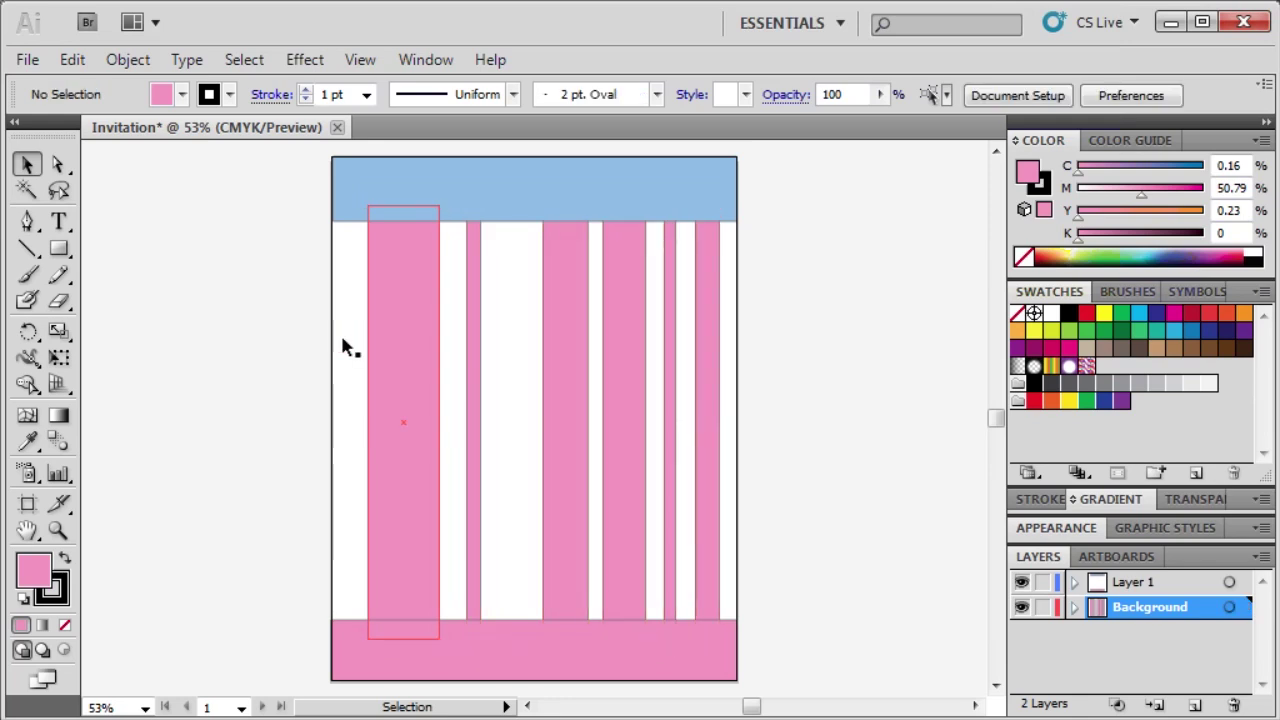
# Fill the wide left stripe and a thin right stripe with green, R149 G204 B139.
pyautogui.click(408, 353)
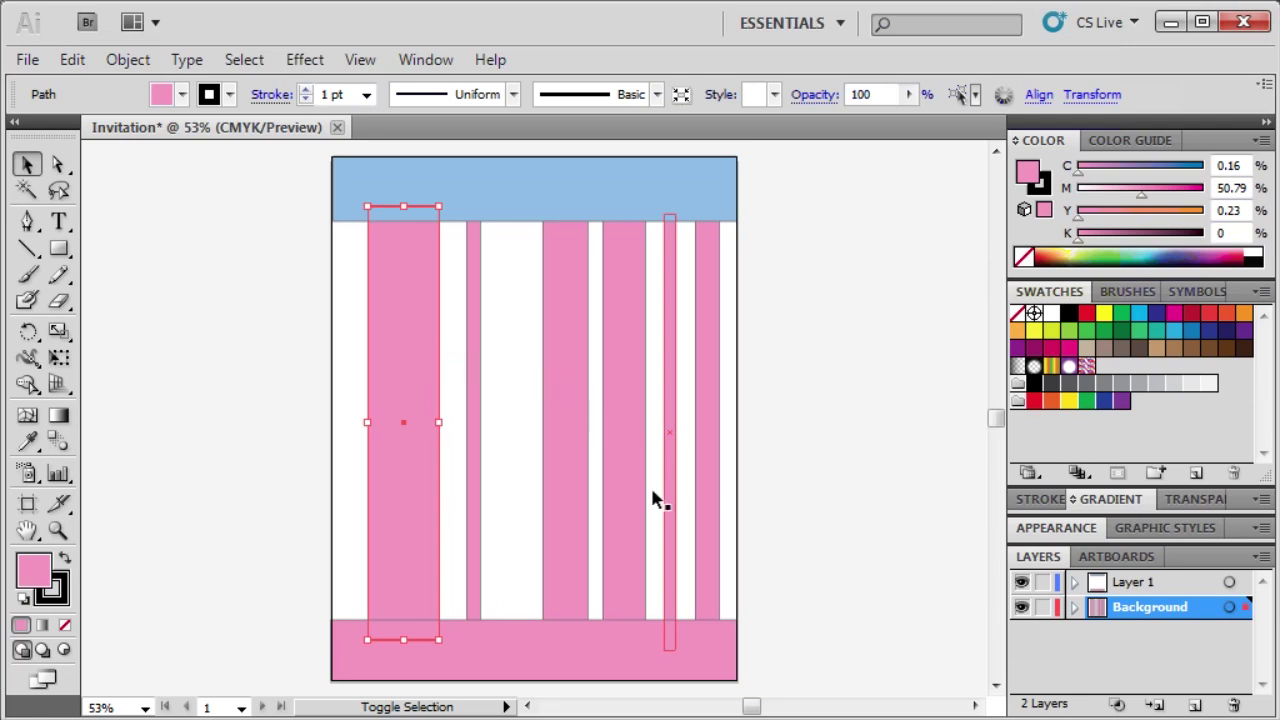
pyautogui.keyDown('shift'); pyautogui.click(669, 605); pyautogui.keyUp('shift')
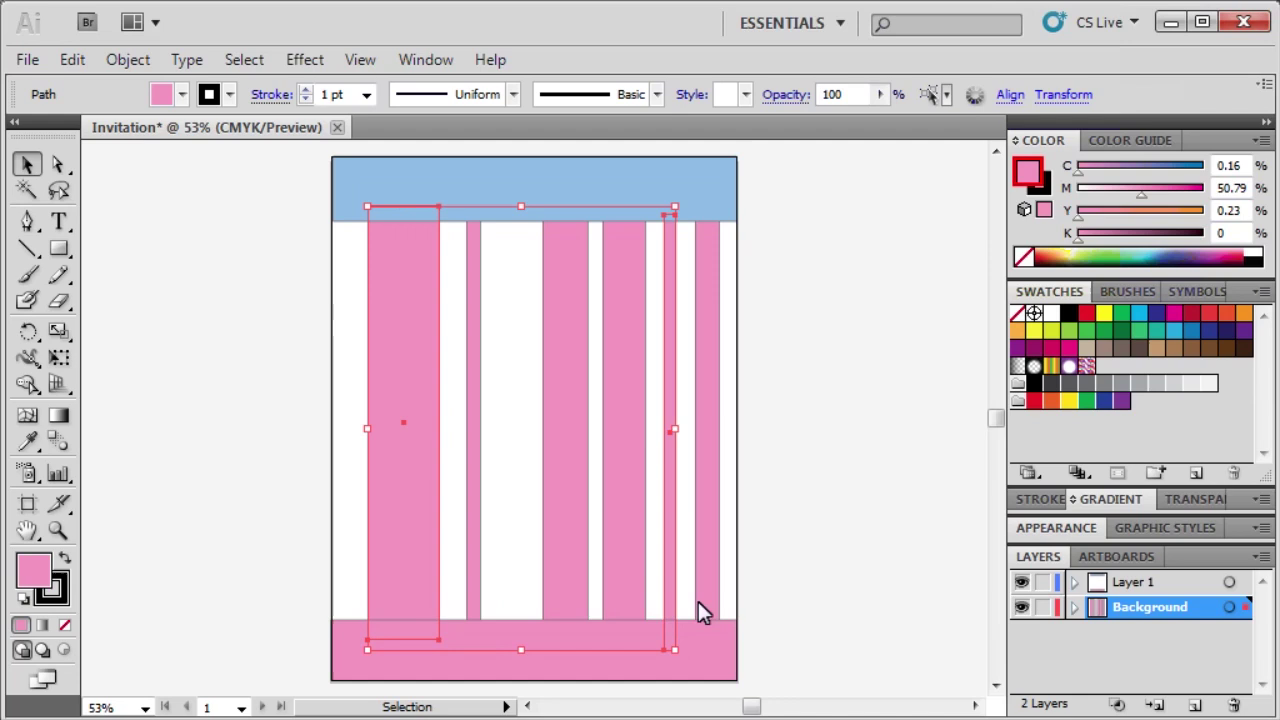
pyautogui.doubleClick(1027, 172)
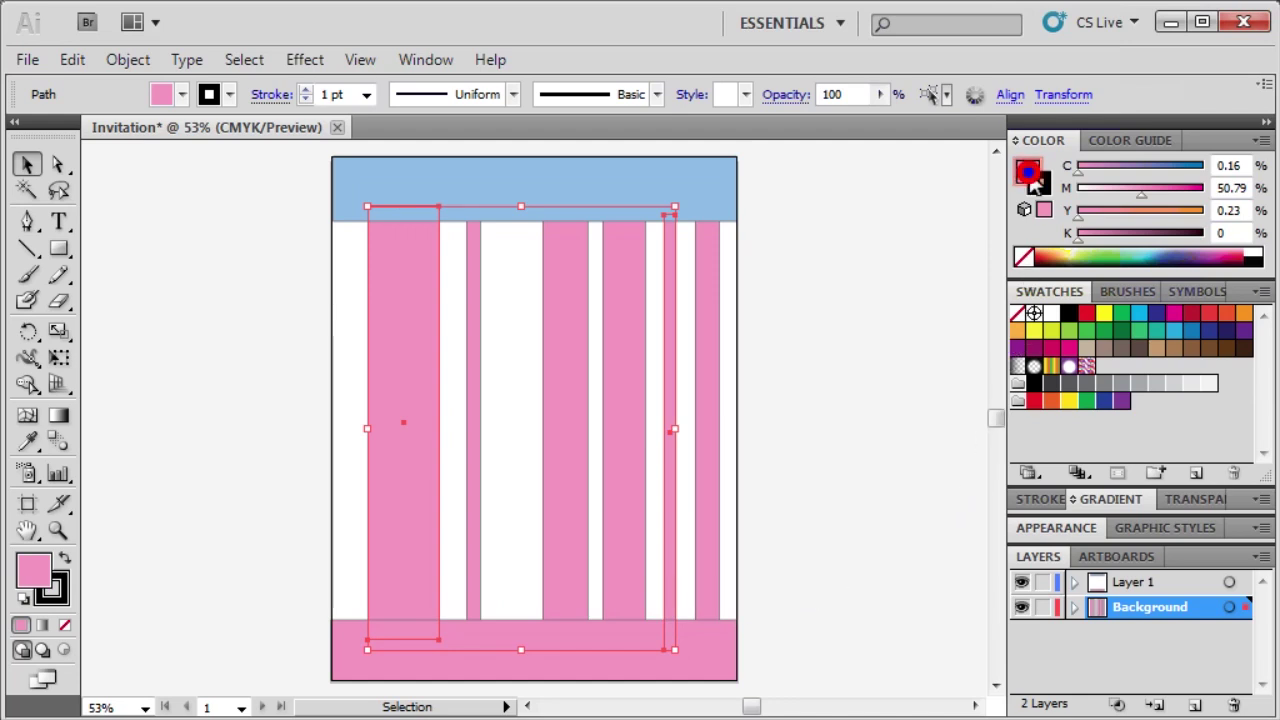
pyautogui.doubleClick(806, 429)
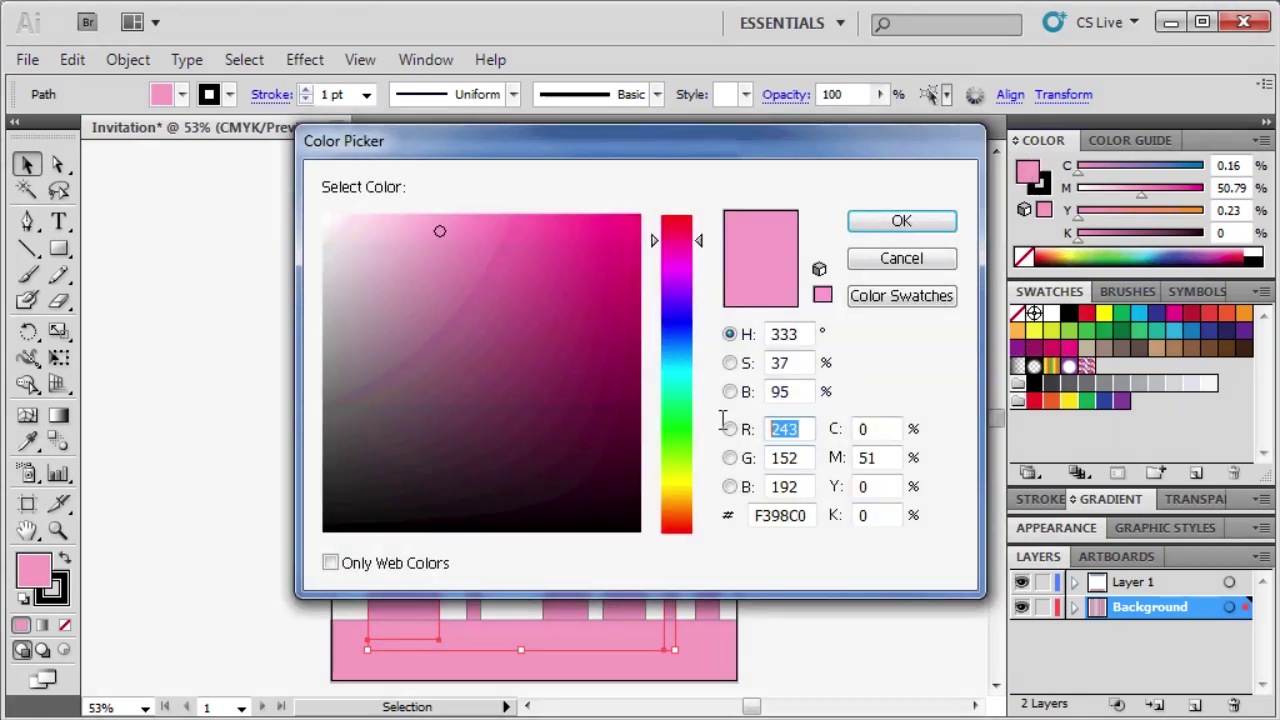
pyautogui.write('149')
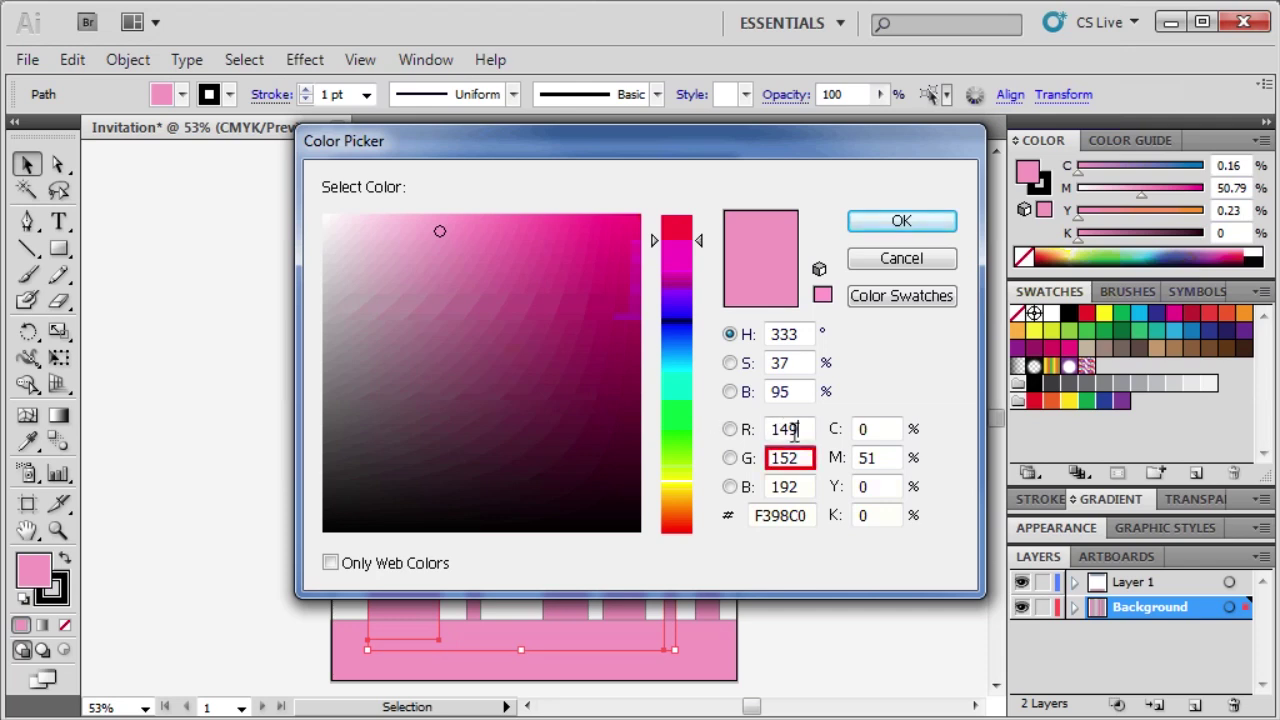
pyautogui.press('Tab')
pyautogui.write('20')
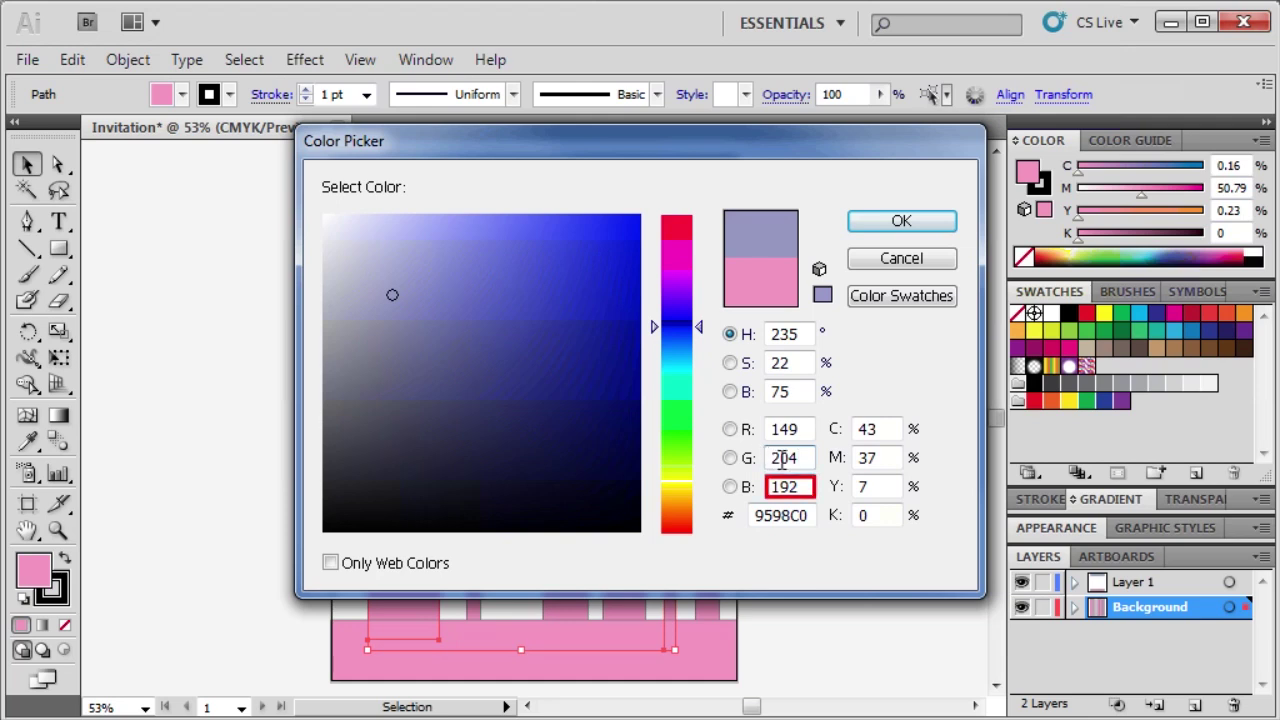
pyautogui.write('139')
pyautogui.press('BackSpace')
pyautogui.press('BackSpace')
pyautogui.write('39')
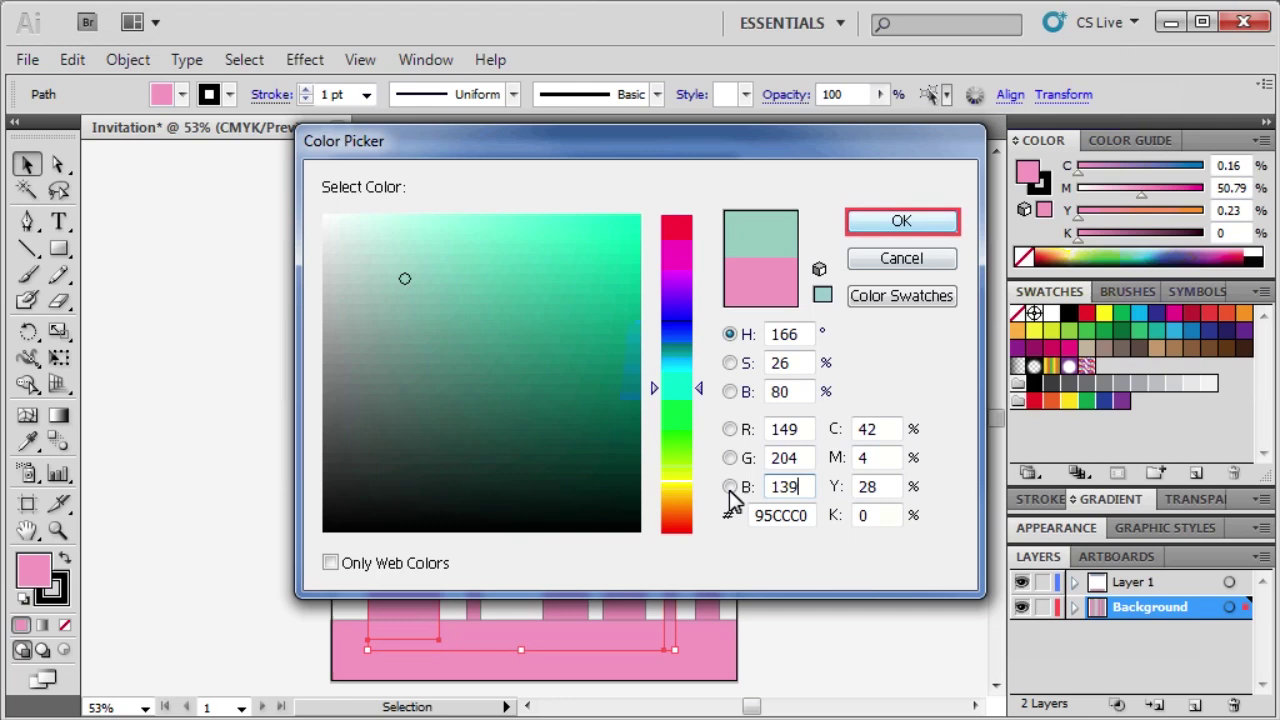
pyautogui.click(902, 221)
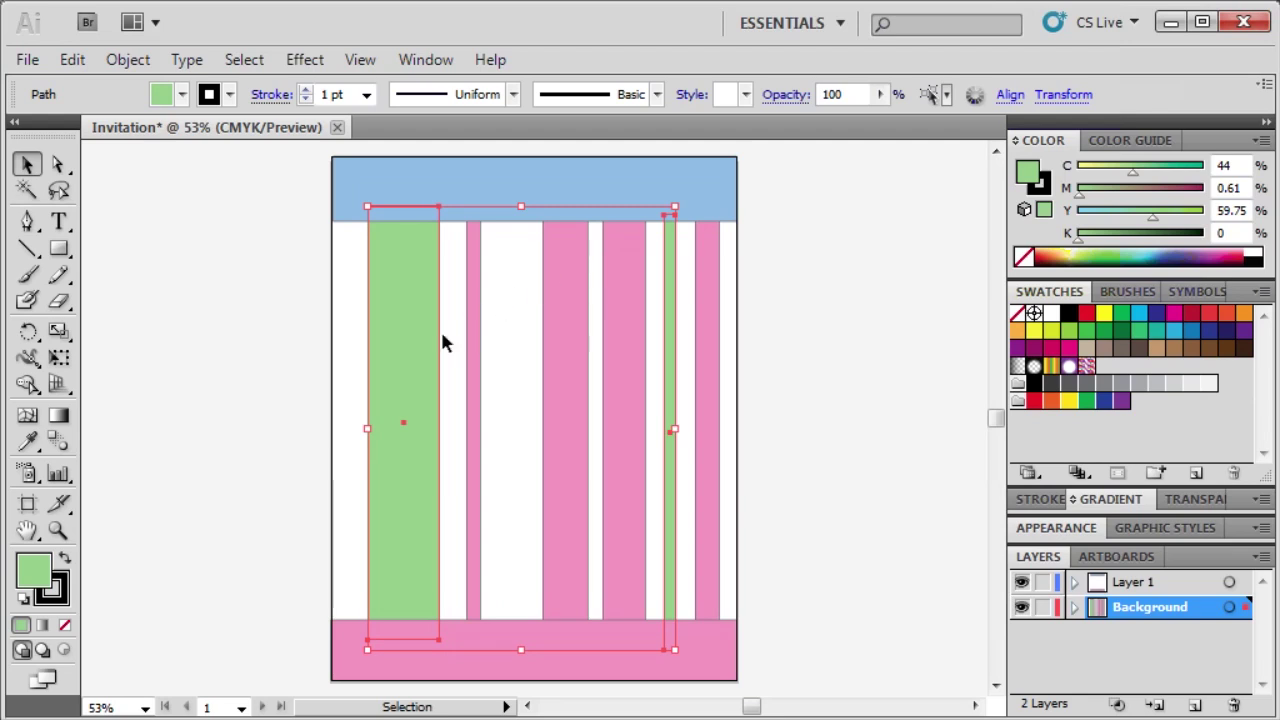
# Fill the thin second stripe with brown, R143 G108 B86.
pyautogui.click(350, 544)
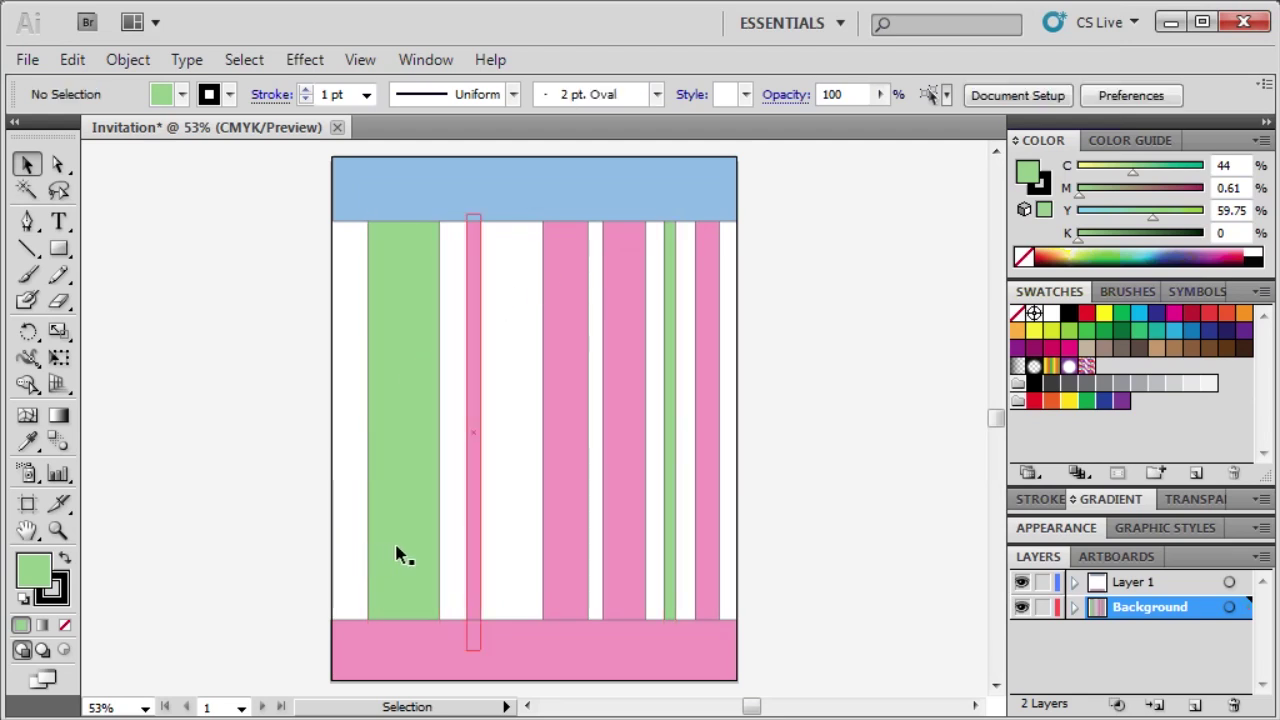
pyautogui.click(473, 548)
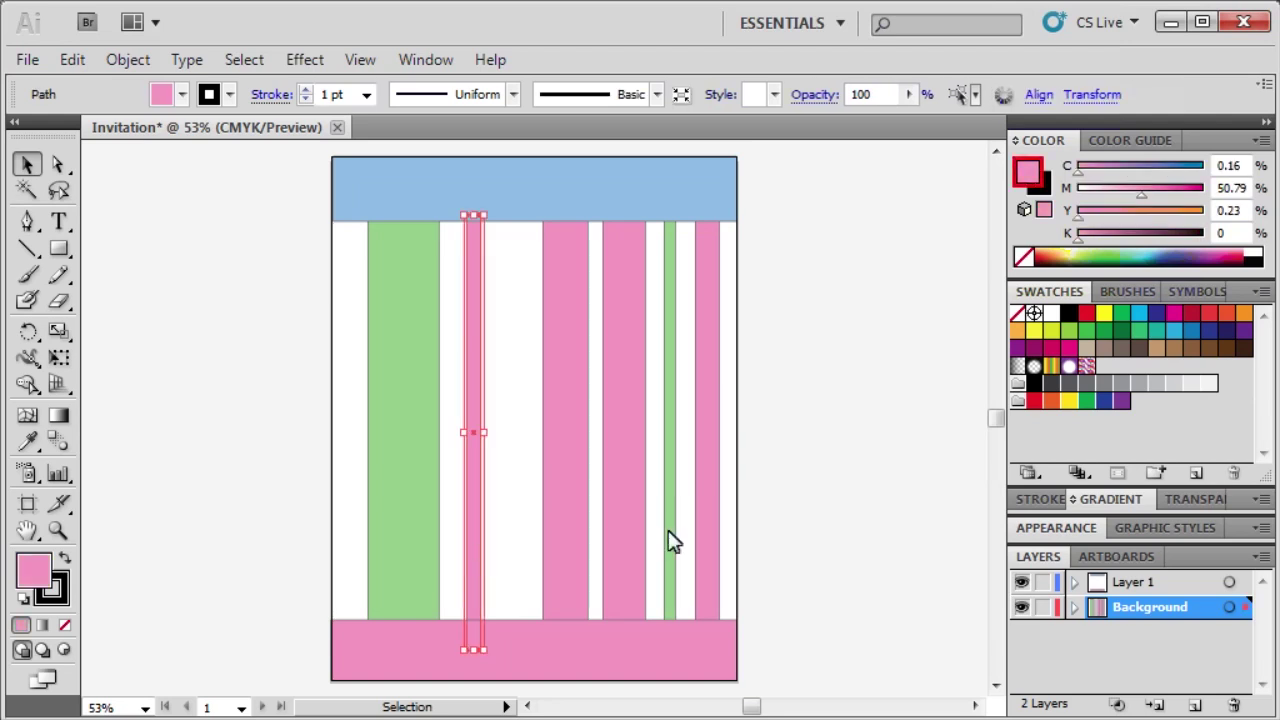
pyautogui.doubleClick(1027, 172)
pyautogui.doubleClick(805, 428)
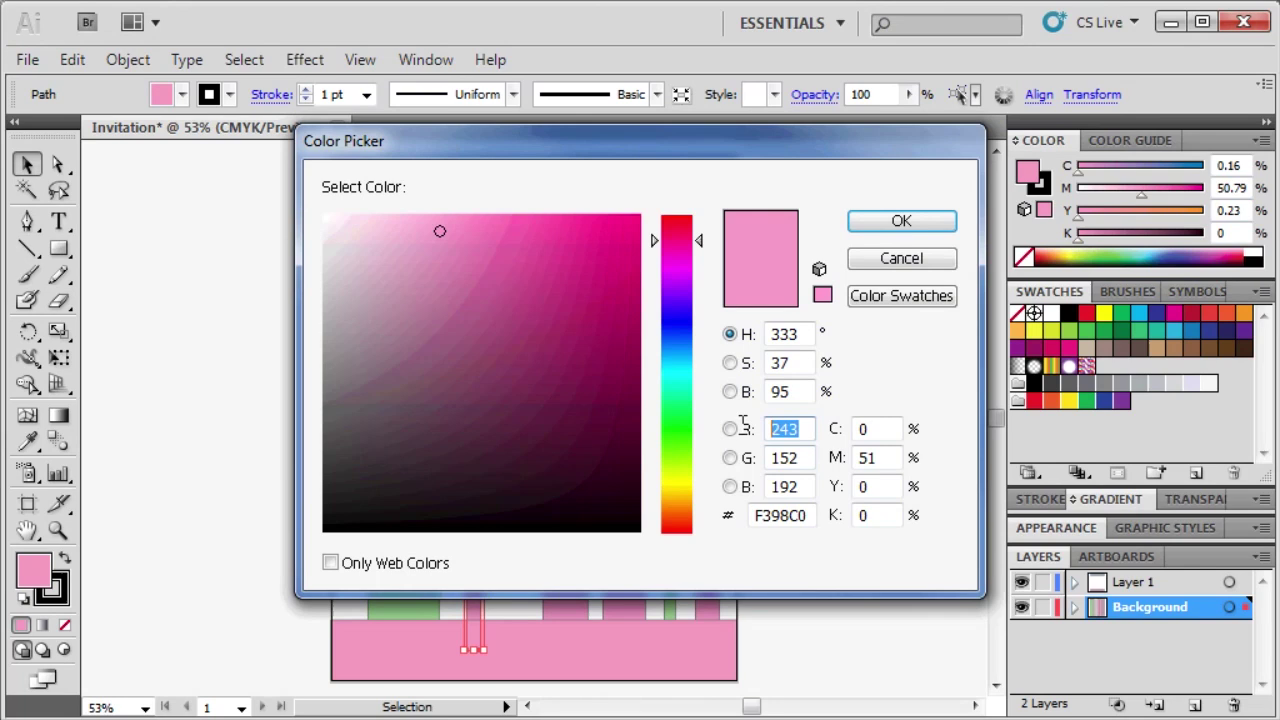
pyautogui.write('14')
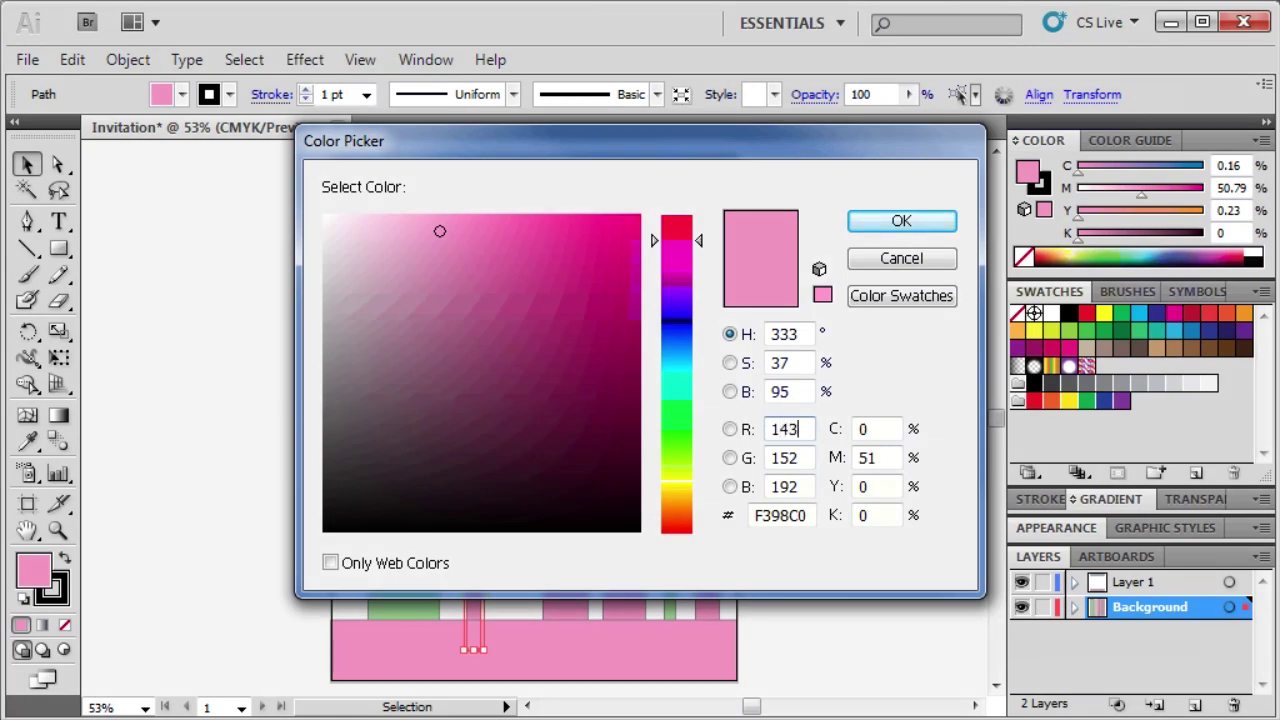
pyautogui.write('3')
pyautogui.press('Tab')
pyautogui.write('10')
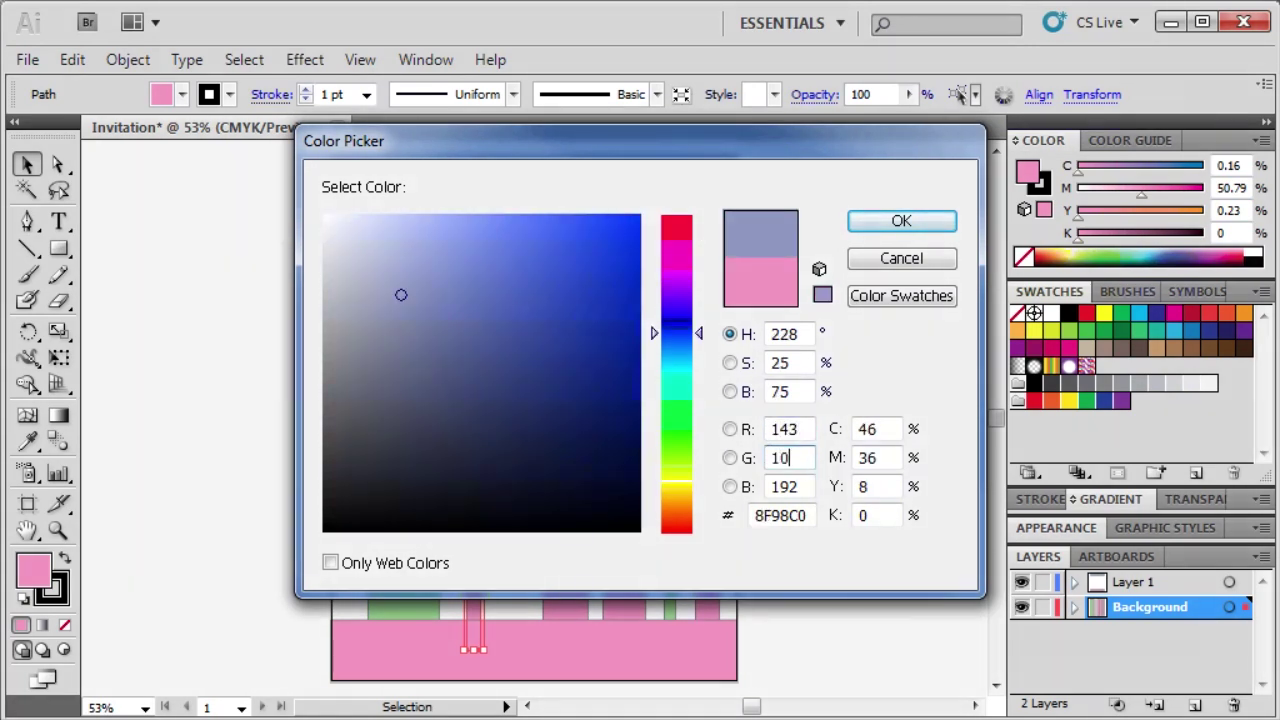
pyautogui.write('8')
pyautogui.press('Tab')
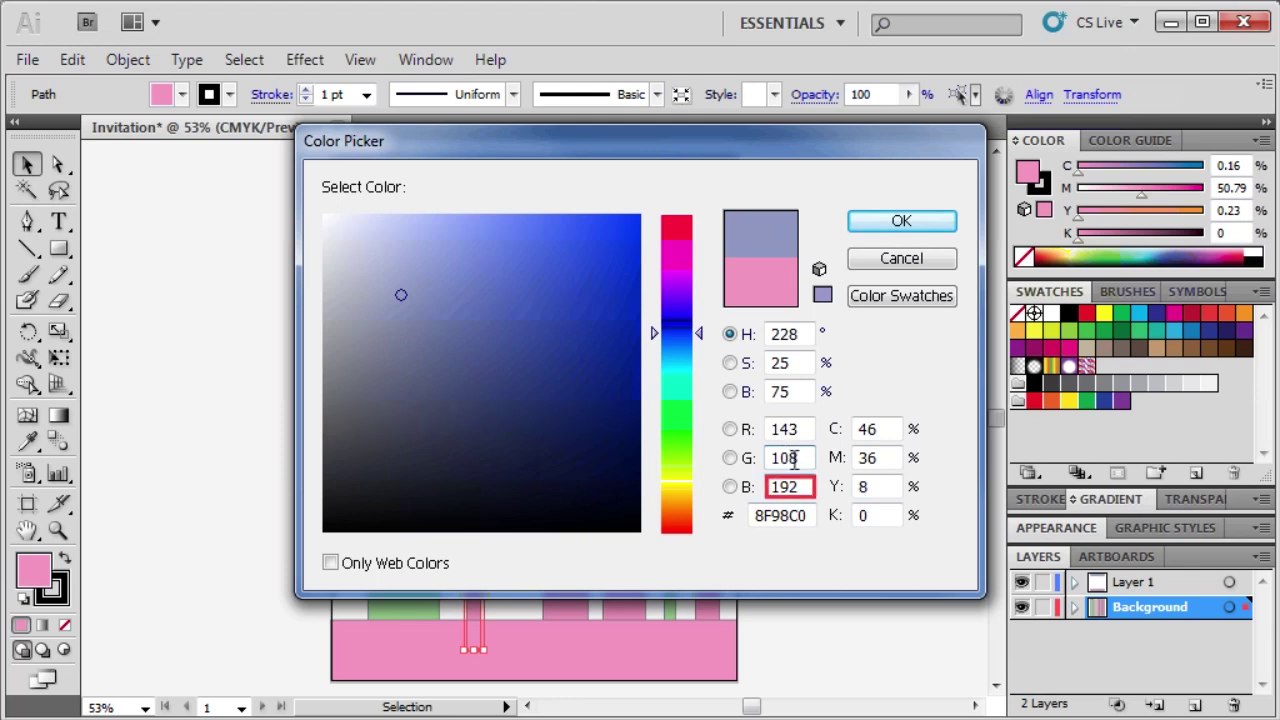
pyautogui.write('86')
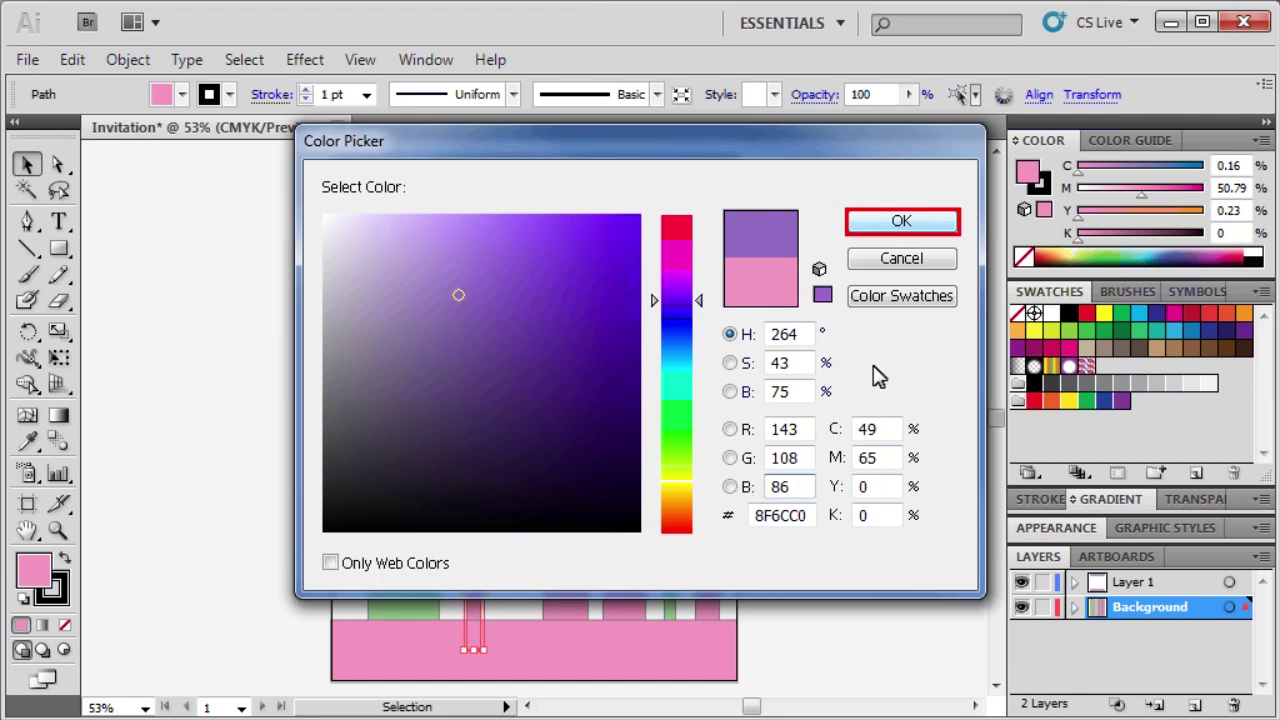
pyautogui.click(896, 222)
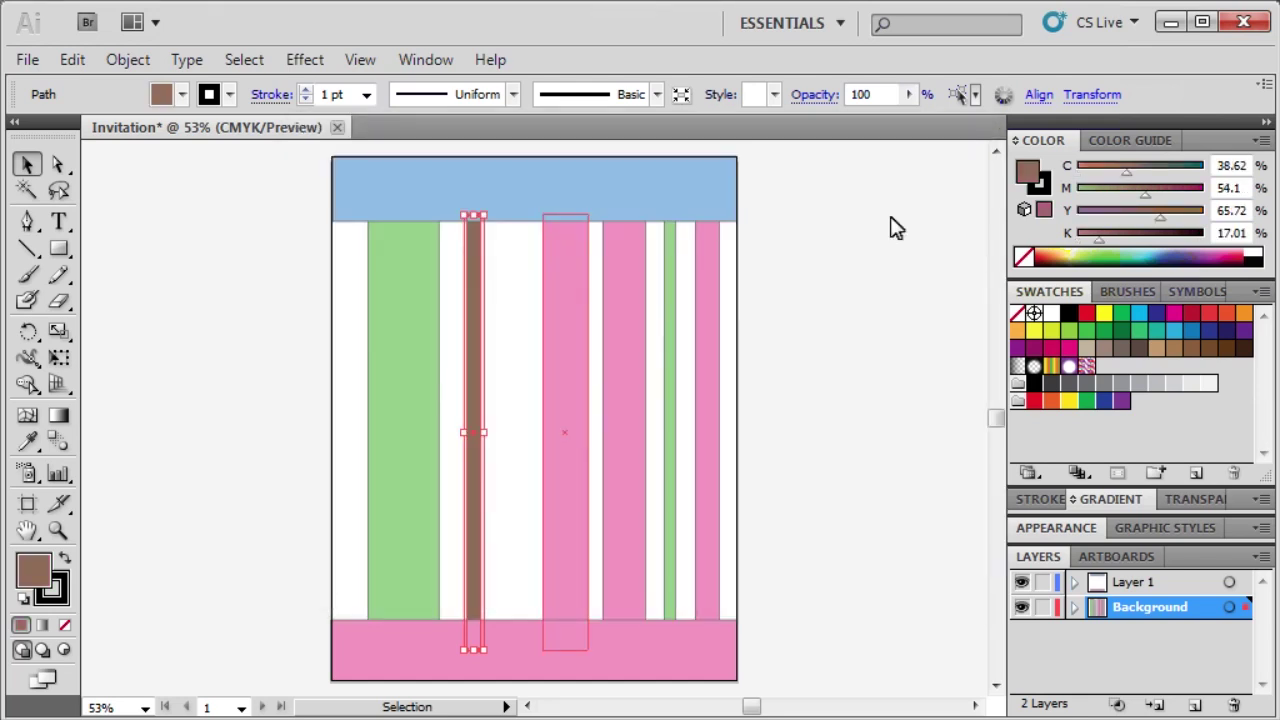
# Recolour the middle pink stripe pale peach, R244 G217 B188.
pyautogui.click(555, 555)
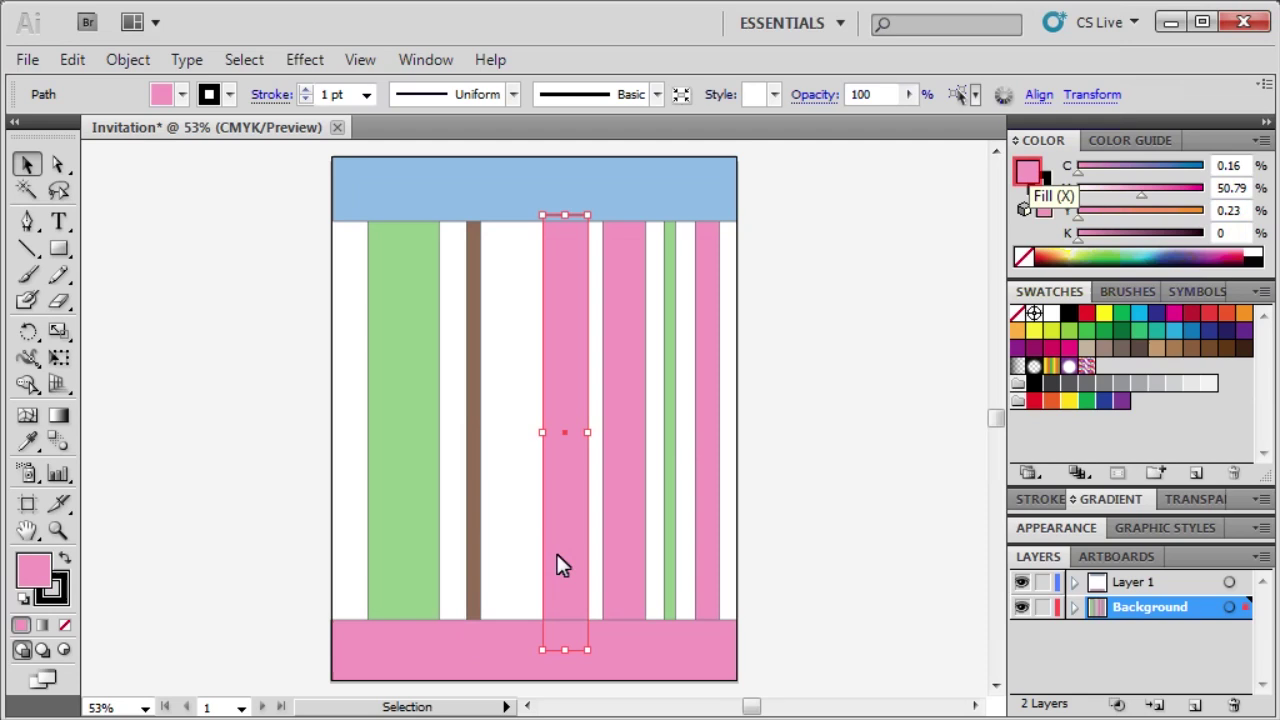
pyautogui.doubleClick(1025, 172)
pyautogui.doubleClick(810, 429)
pyautogui.write('244')
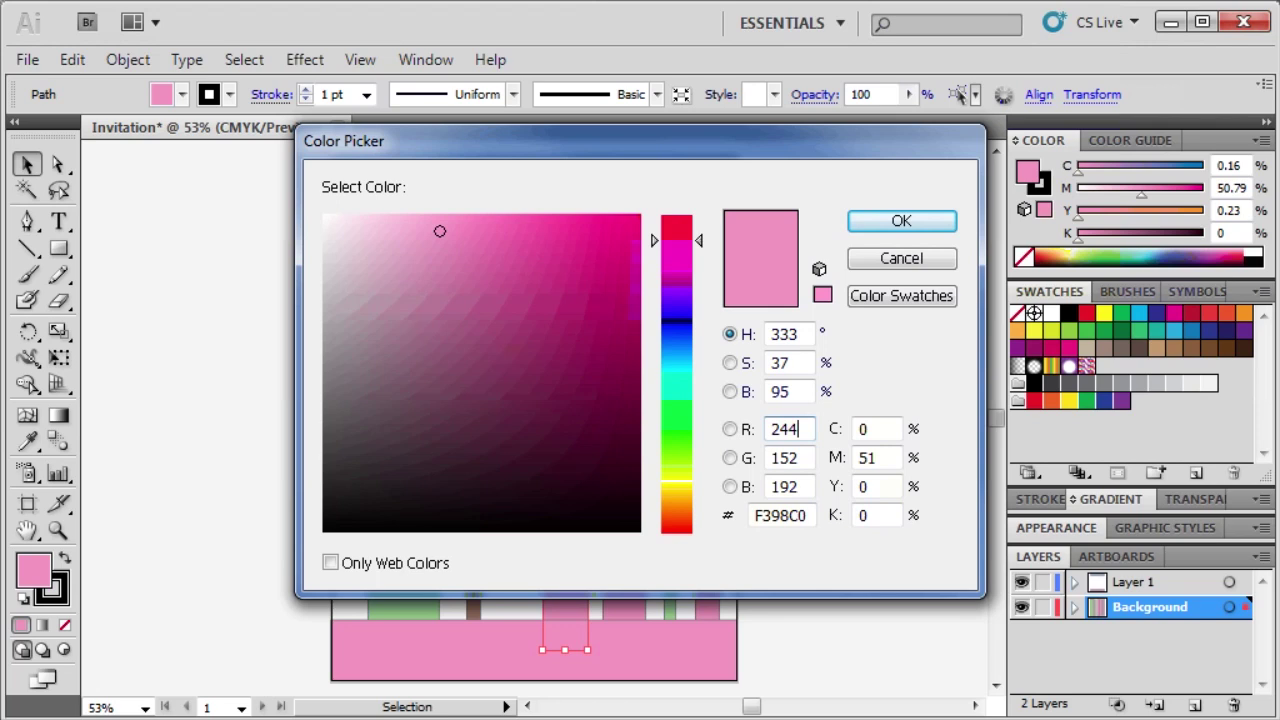
pyautogui.press('Tab')
pyautogui.doubleClick(803, 457)
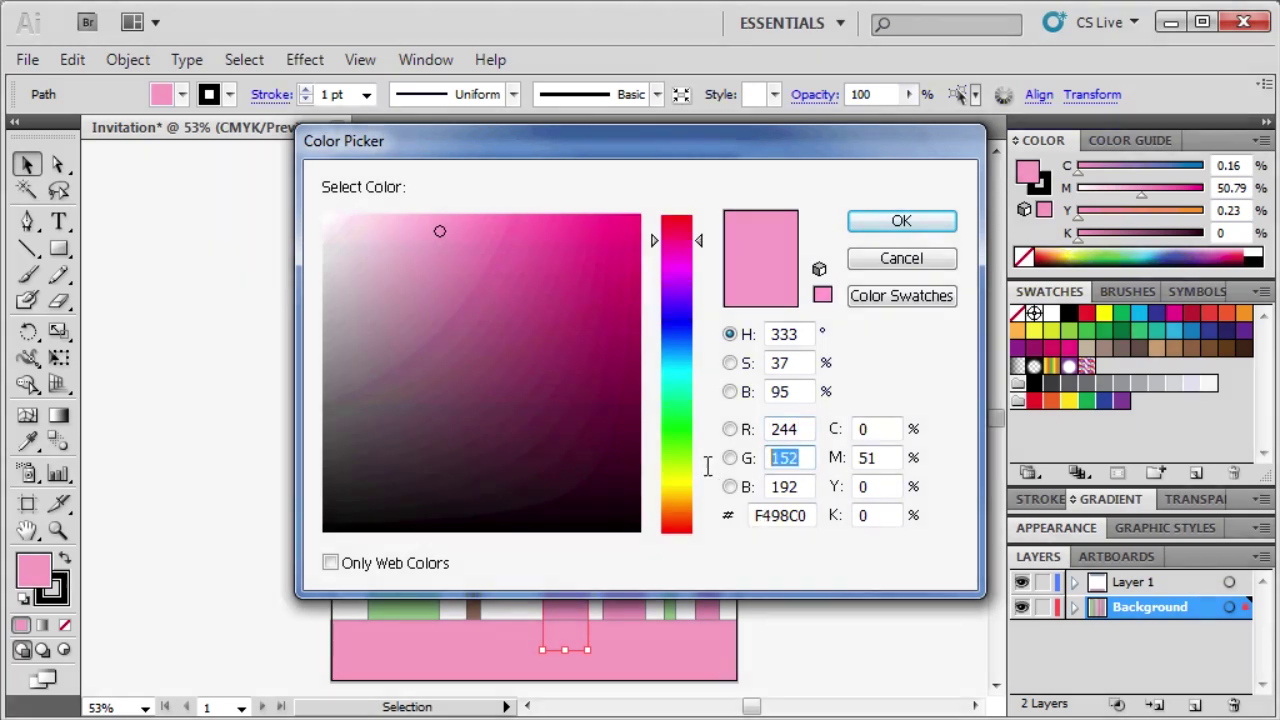
pyautogui.write('217')
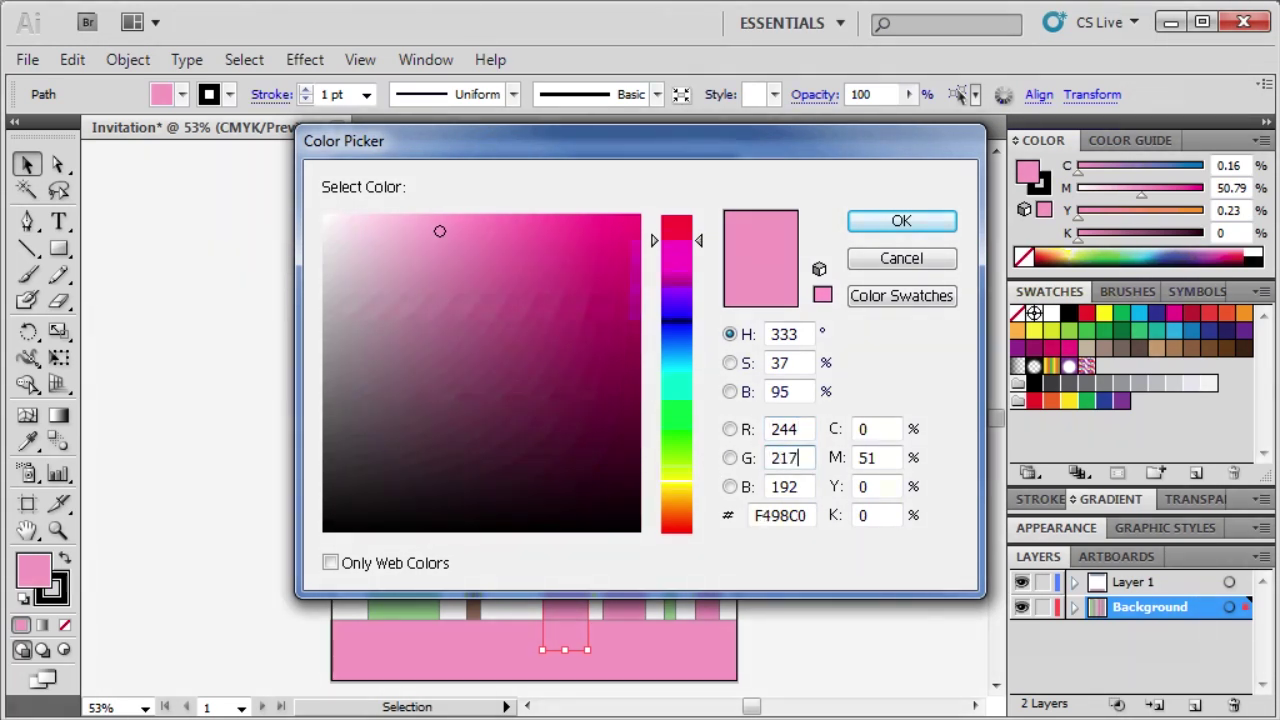
pyautogui.doubleClick(800, 486)
pyautogui.write('188')
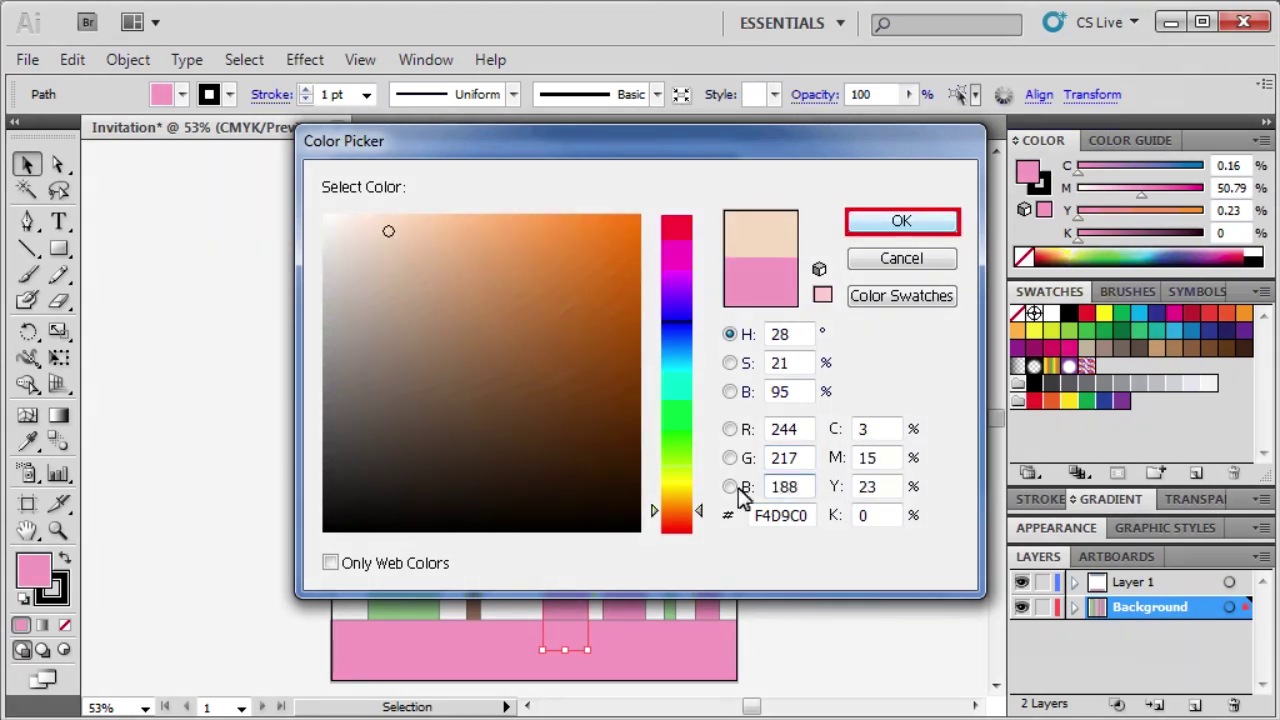
pyautogui.click(902, 223)
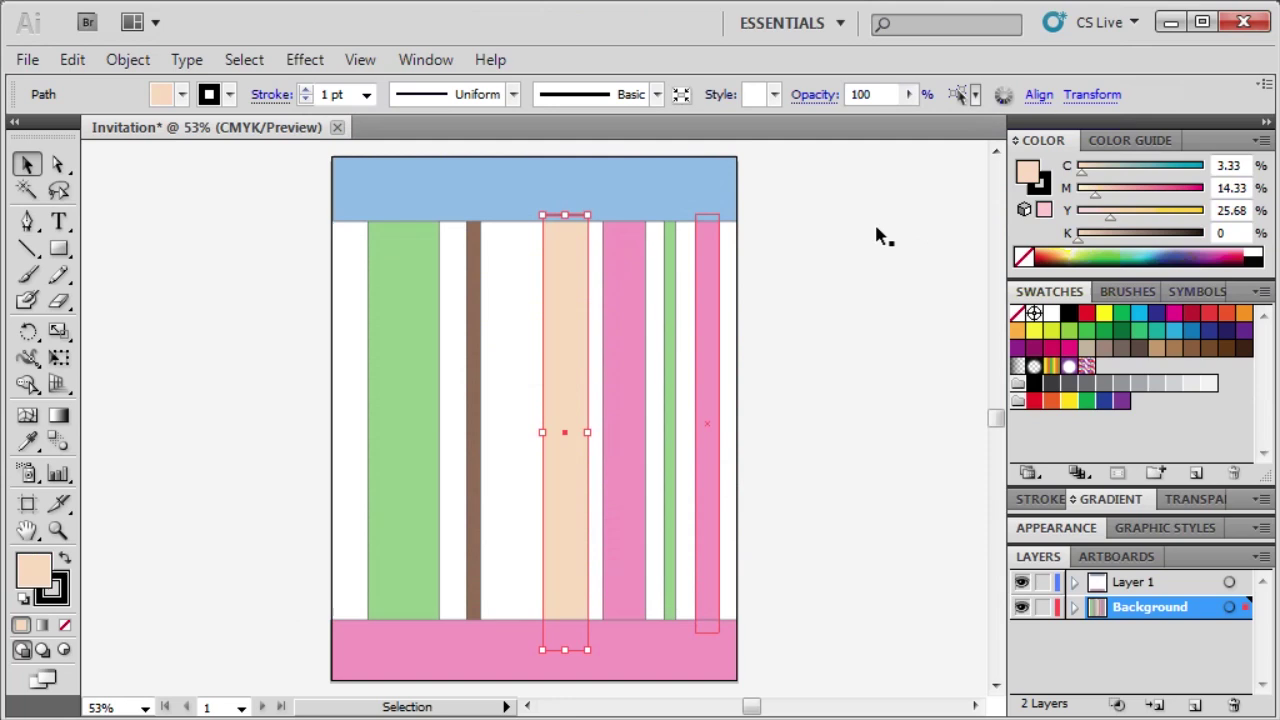
# Recolour the narrow right-hand pink stripe light blue, R143 G188 B229.
pyautogui.click(714, 606)
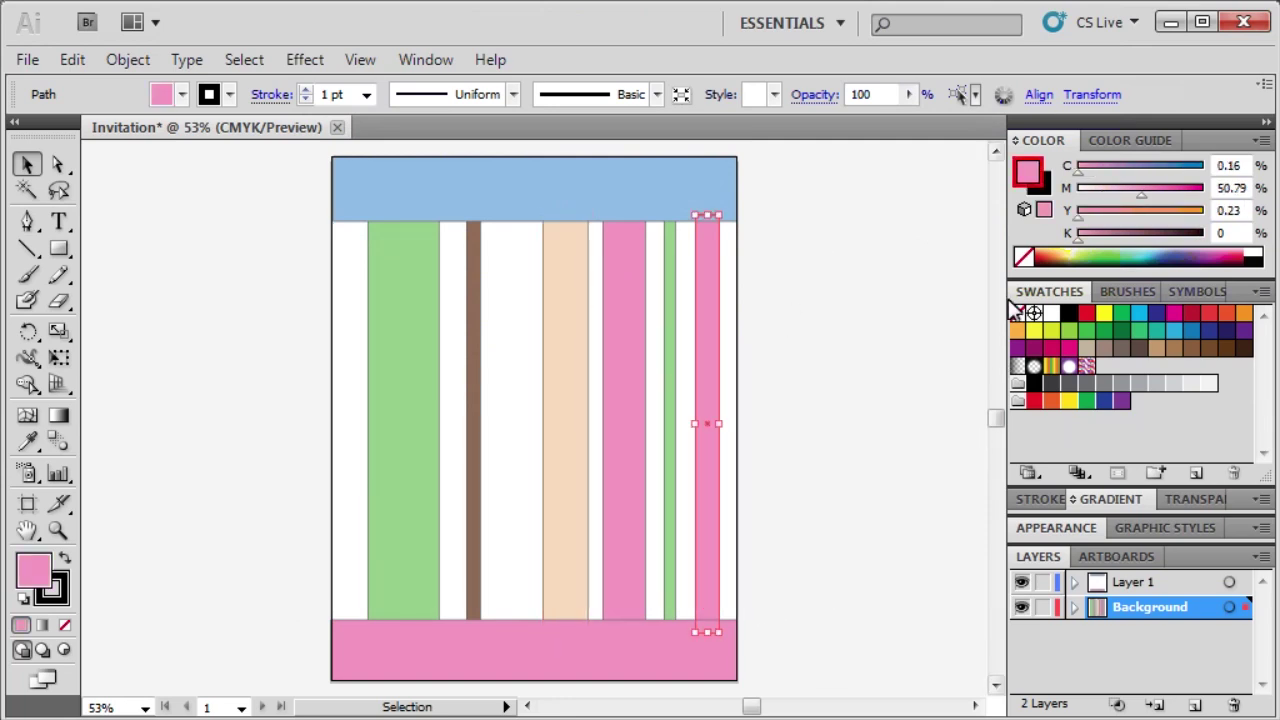
pyautogui.doubleClick(1024, 172)
pyautogui.doubleClick(802, 428)
pyautogui.write('1')
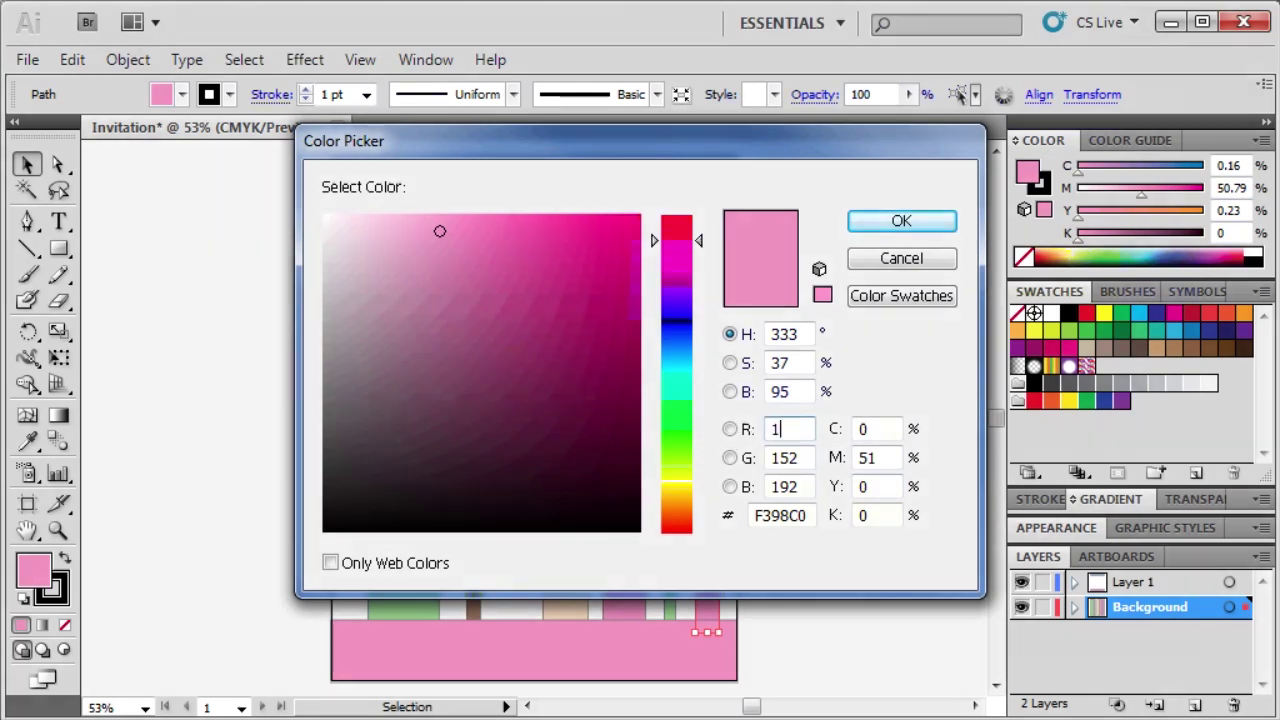
pyautogui.write('43')
pyautogui.doubleClick(795, 457)
pyautogui.write('188')
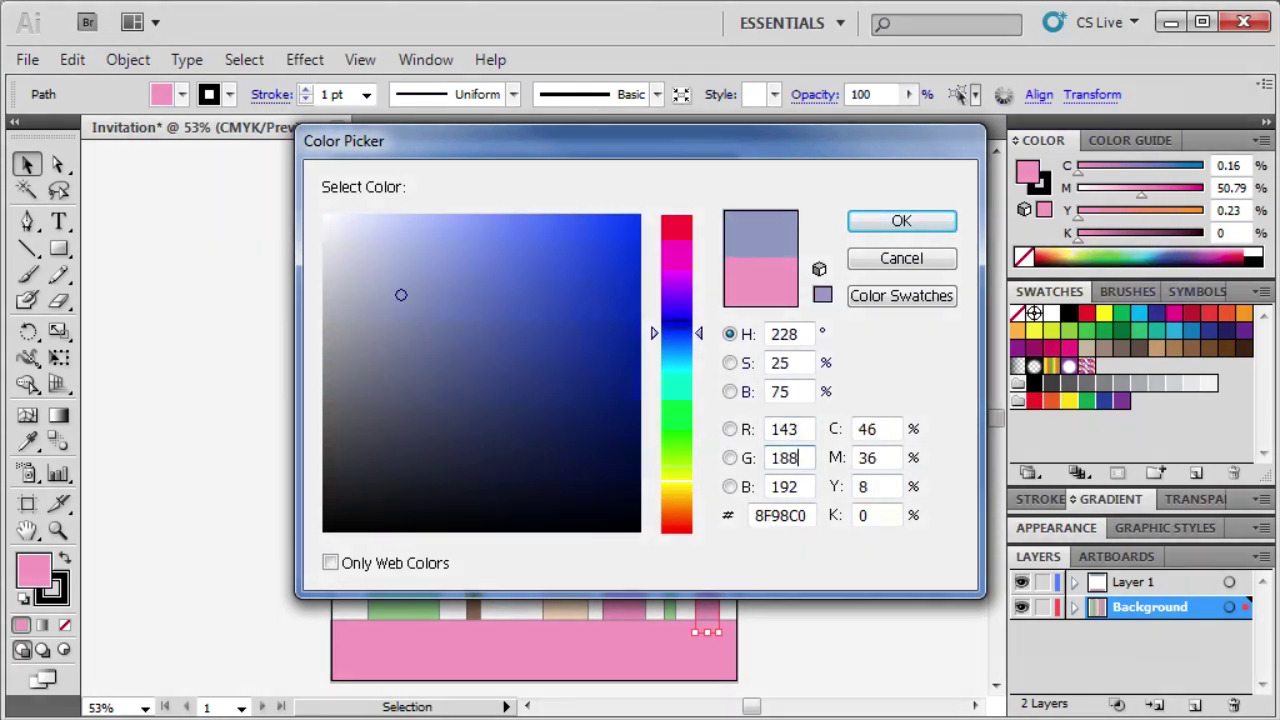
pyautogui.press('Tab')
pyautogui.write('2')
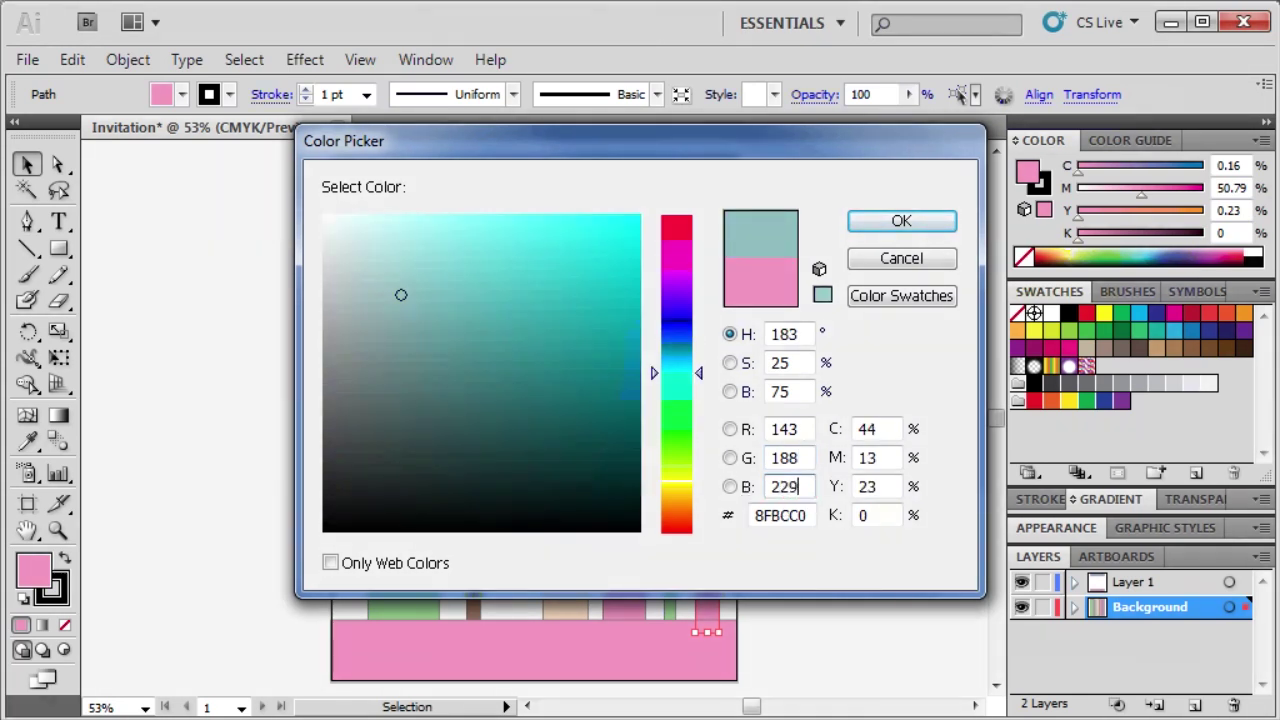
pyautogui.write('29')
pyautogui.click(905, 220)
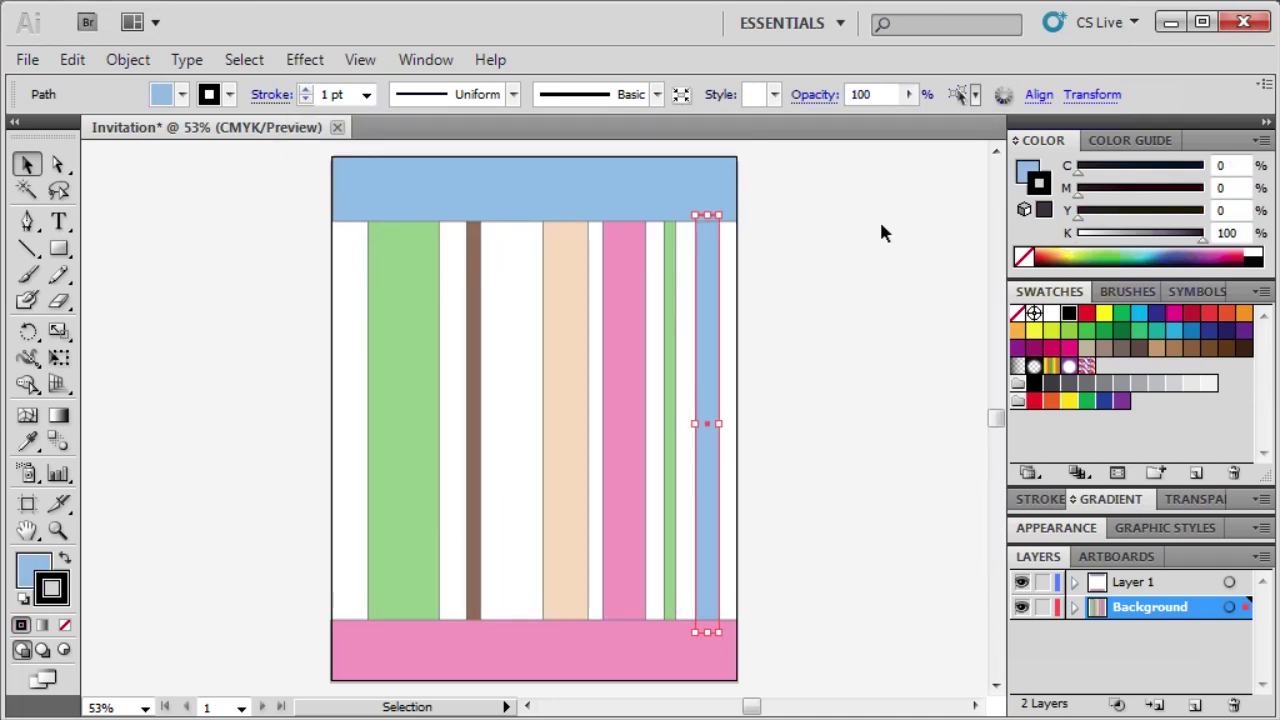
# Deselect, pick the Rounded Rectangle tool, and set a white fill with a 14 pt stroke.
pyautogui.click(358, 369)
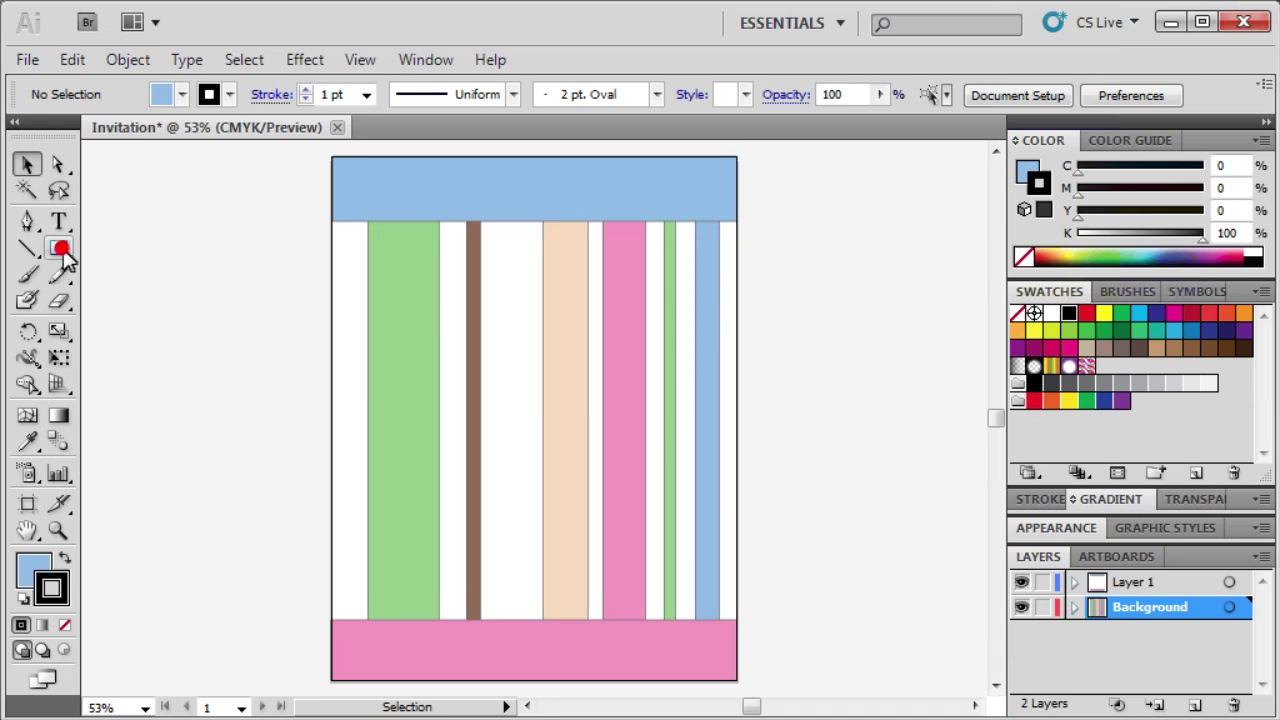
pyautogui.moveTo(58, 249); pyautogui.dragTo(106, 283)
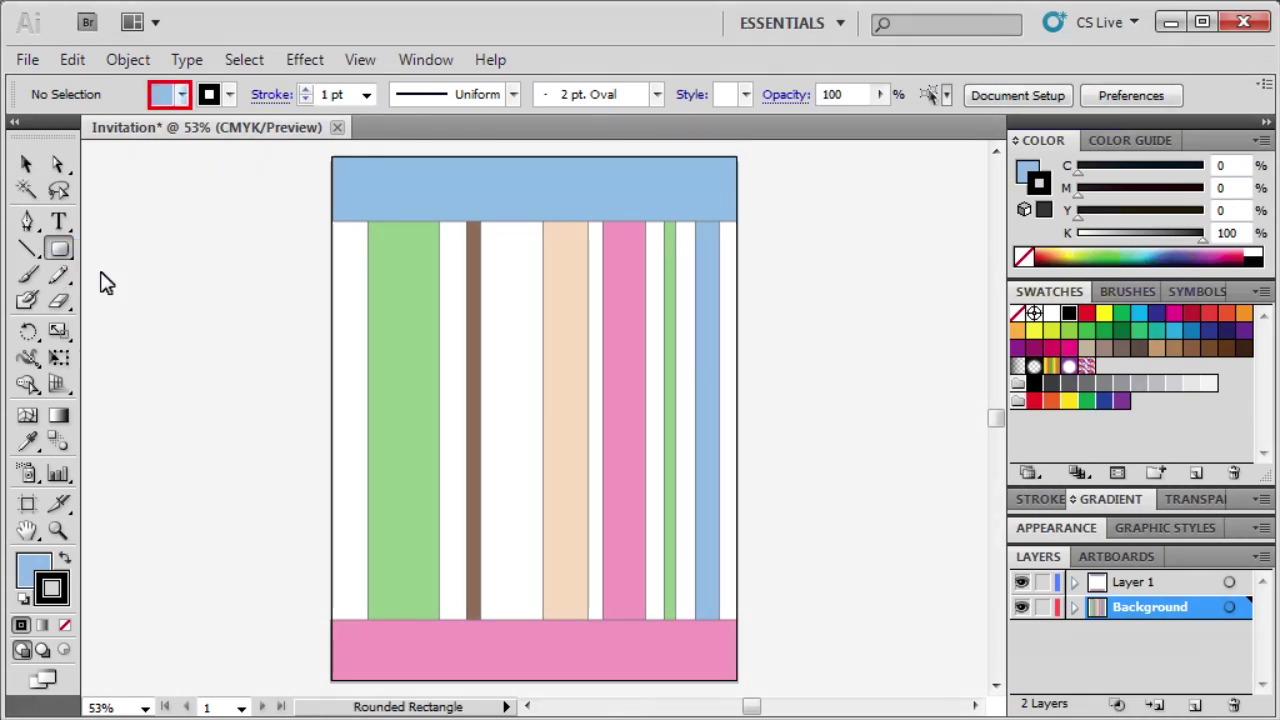
pyautogui.click(178, 96)
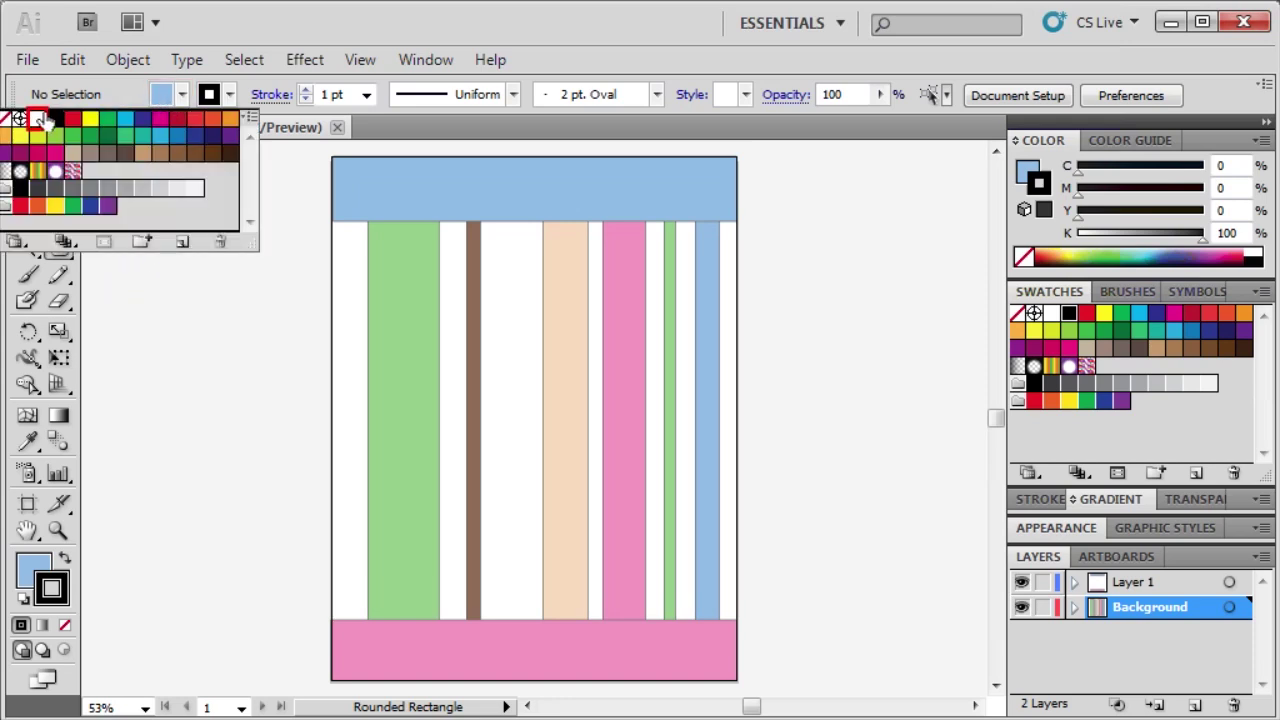
pyautogui.click(41, 119)
pyautogui.click(179, 94)
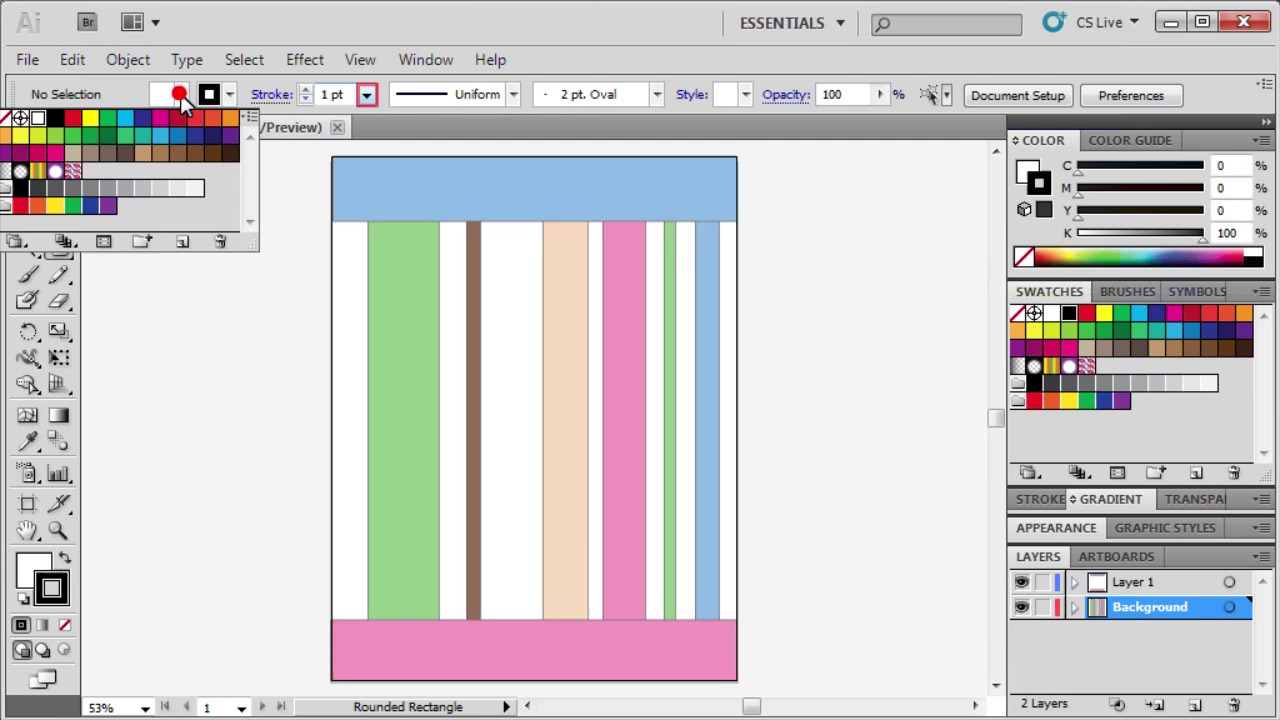
pyautogui.click(368, 94)
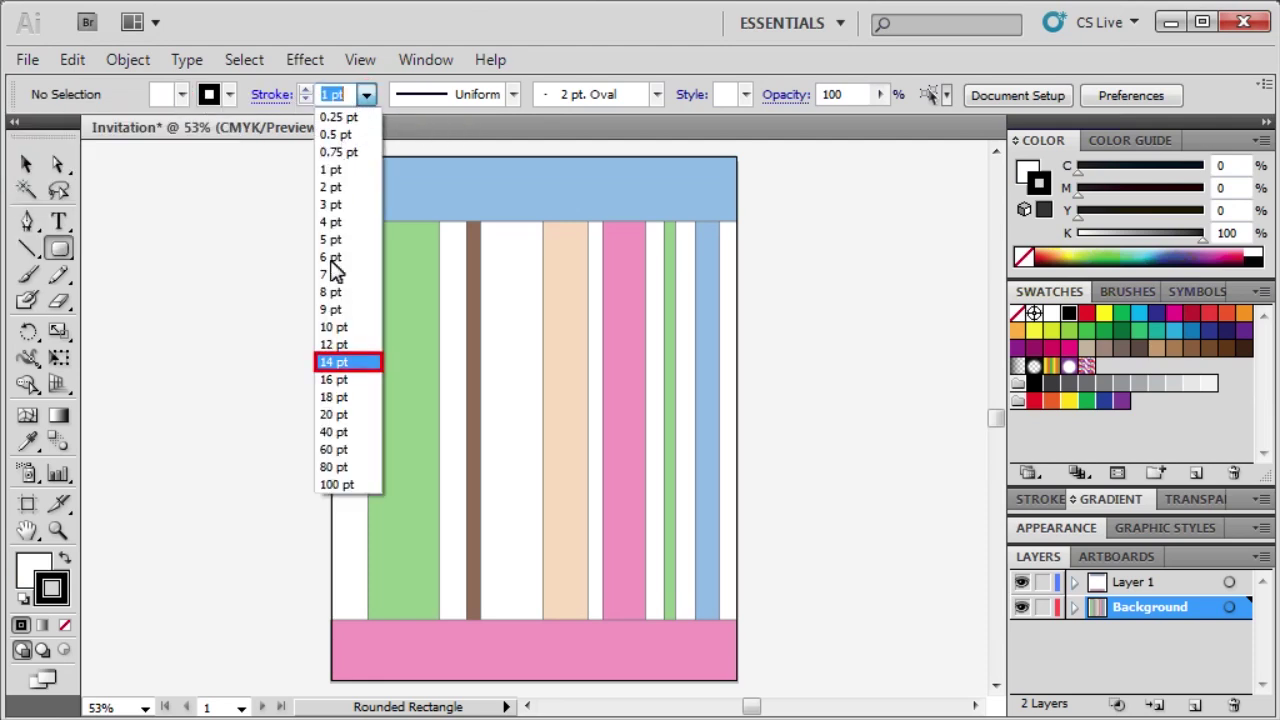
pyautogui.click(331, 362)
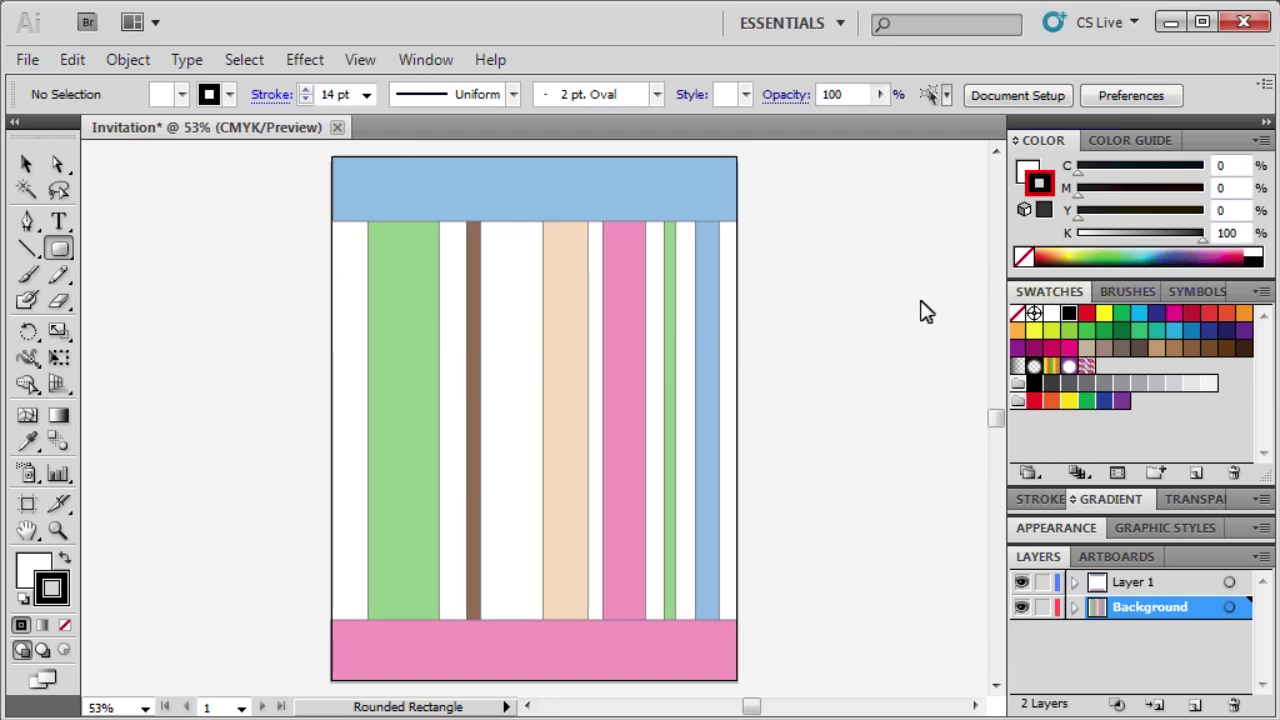
# Set the stroke colour to pale cream, R236 G245 B228.
pyautogui.doubleClick(1039, 183)
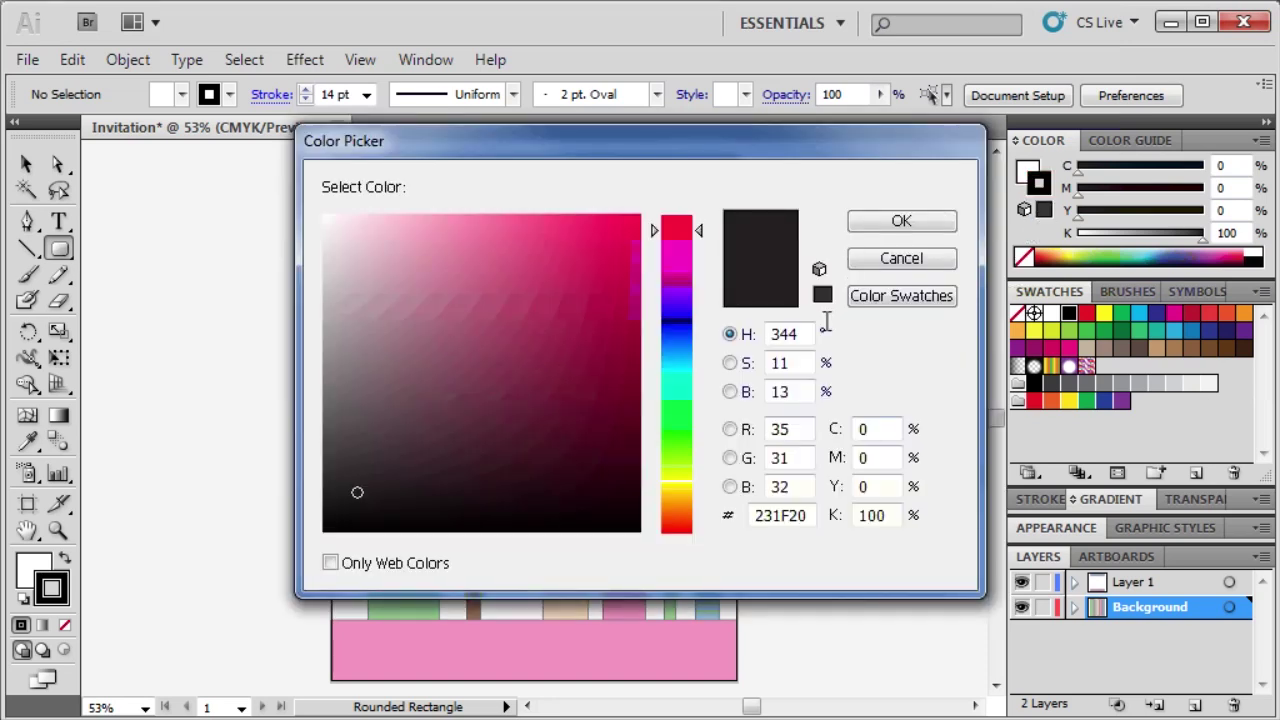
pyautogui.doubleClick(809, 428)
pyautogui.write('236')
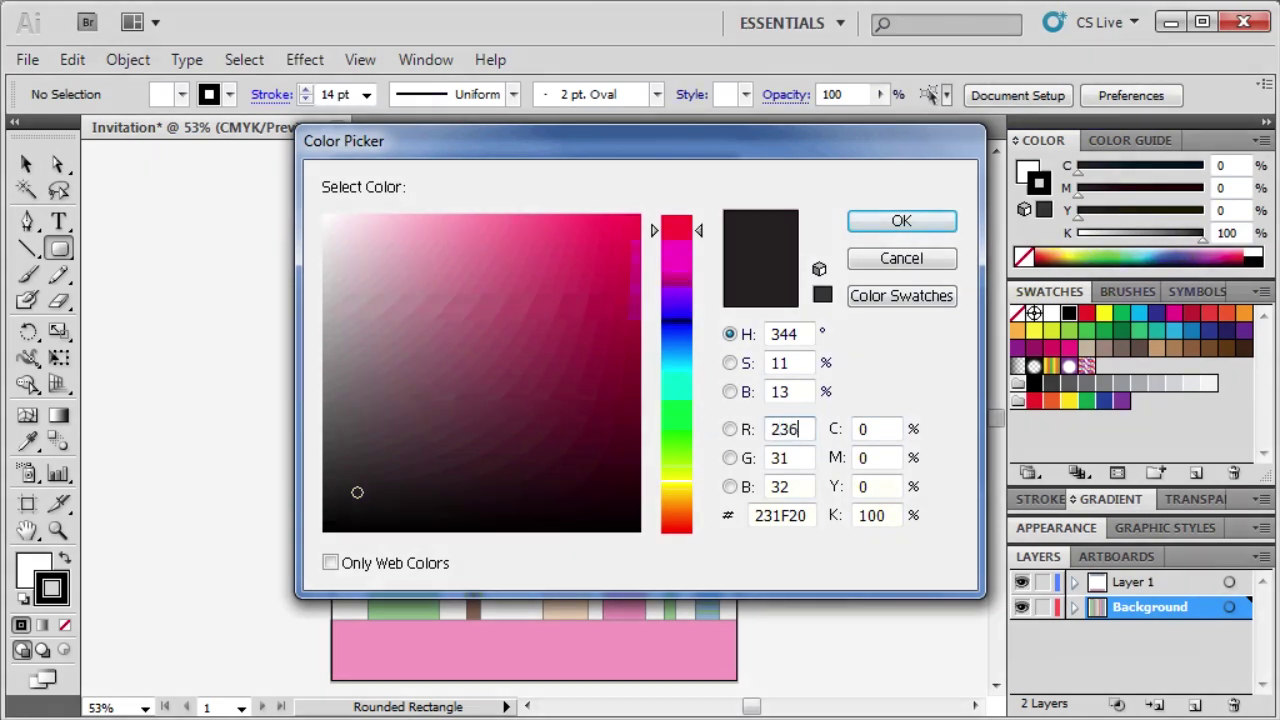
pyautogui.press('Tab')
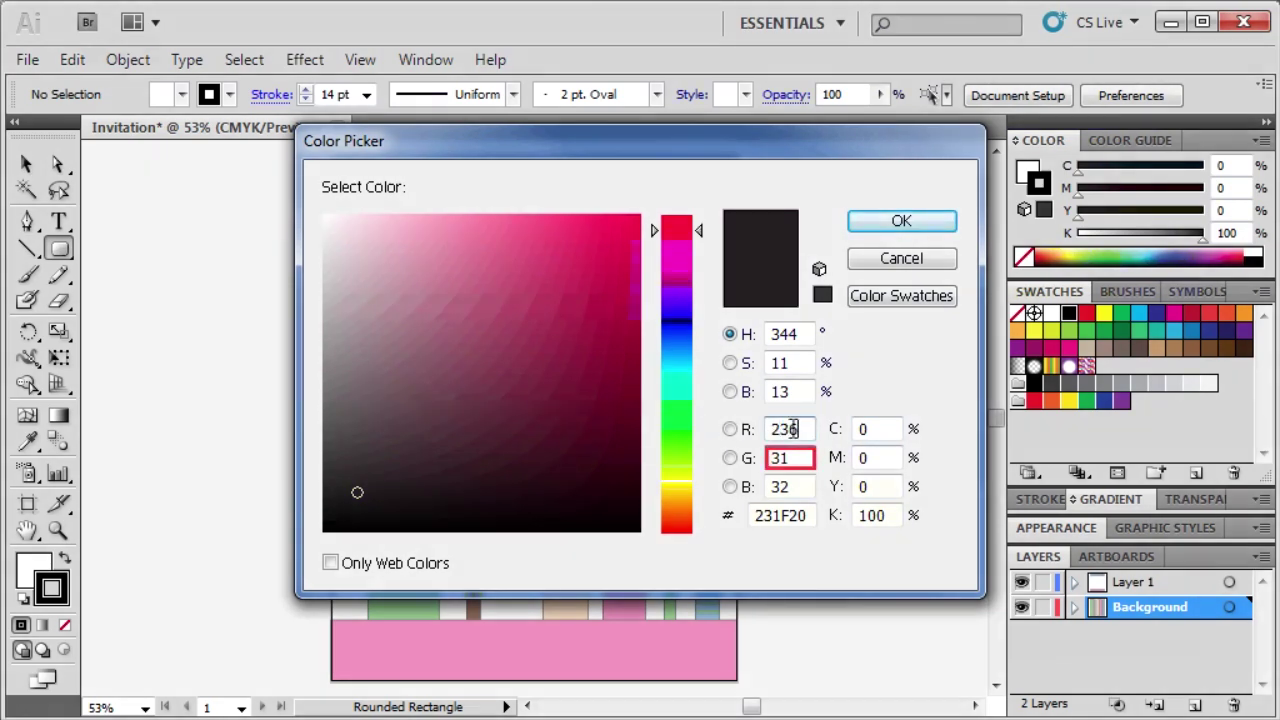
pyautogui.write('24')
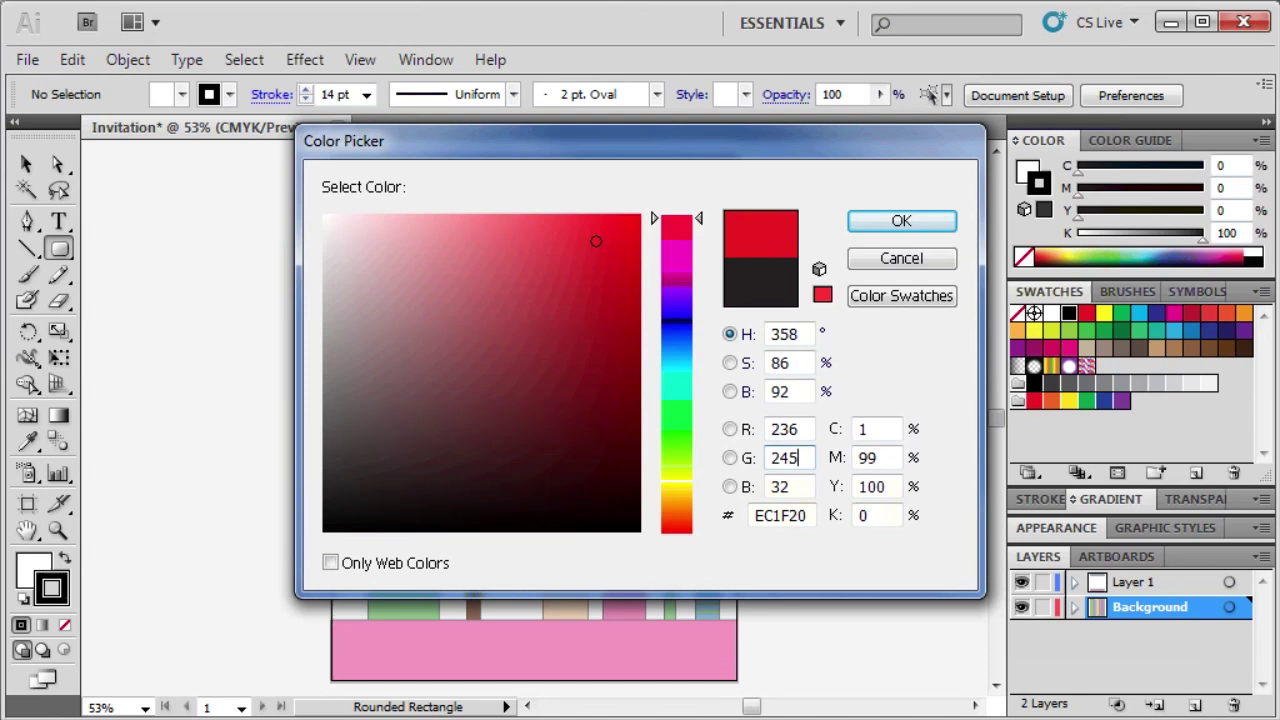
pyautogui.write('5')
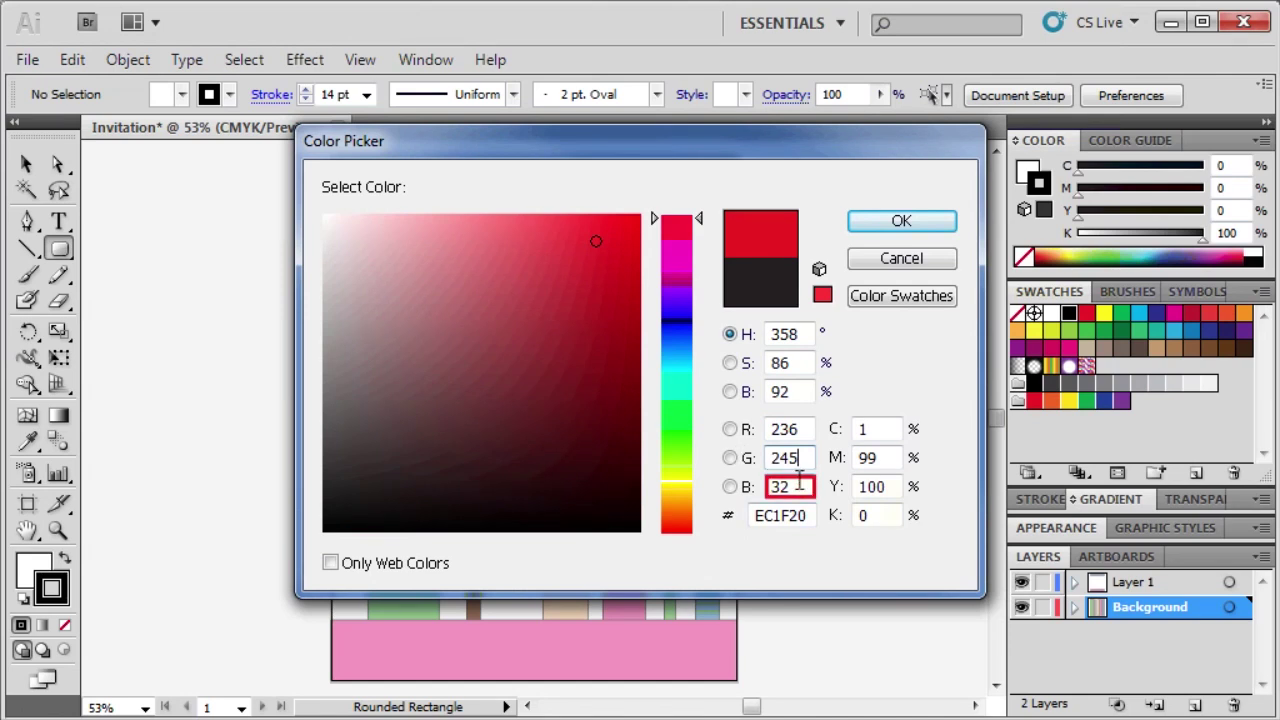
pyautogui.doubleClick(780, 486)
pyautogui.write('28')
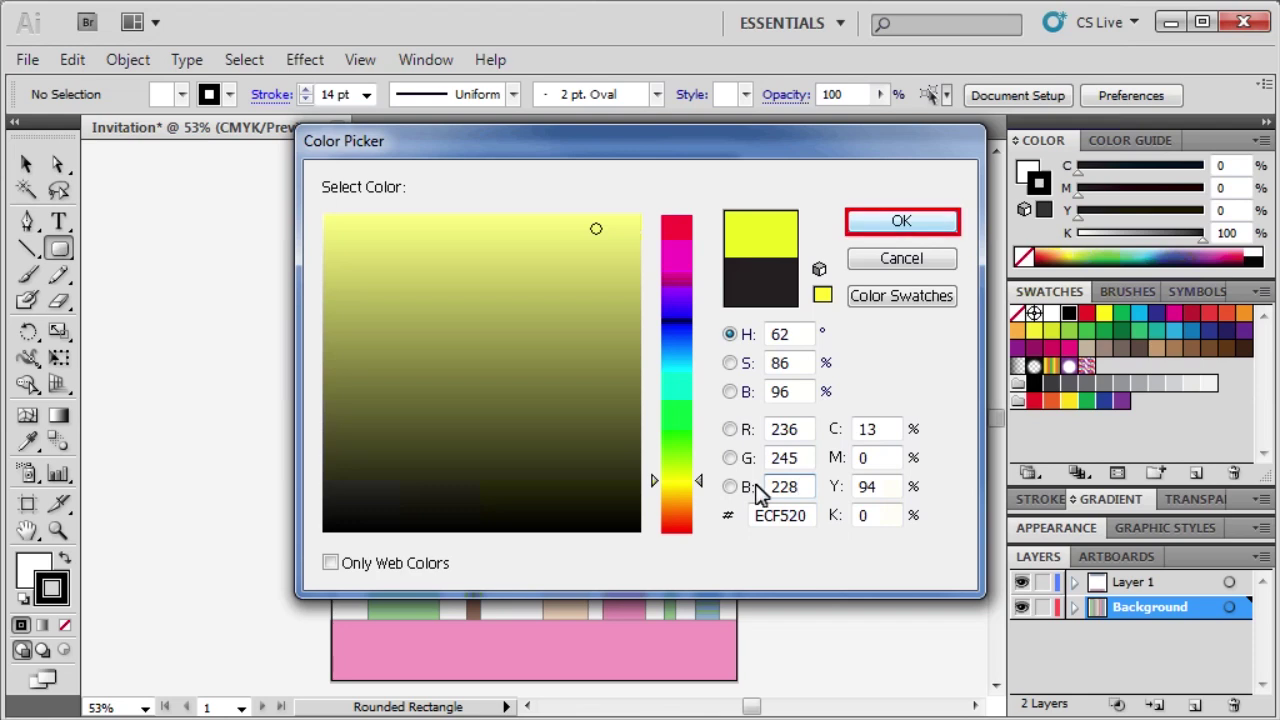
pyautogui.click(912, 222)
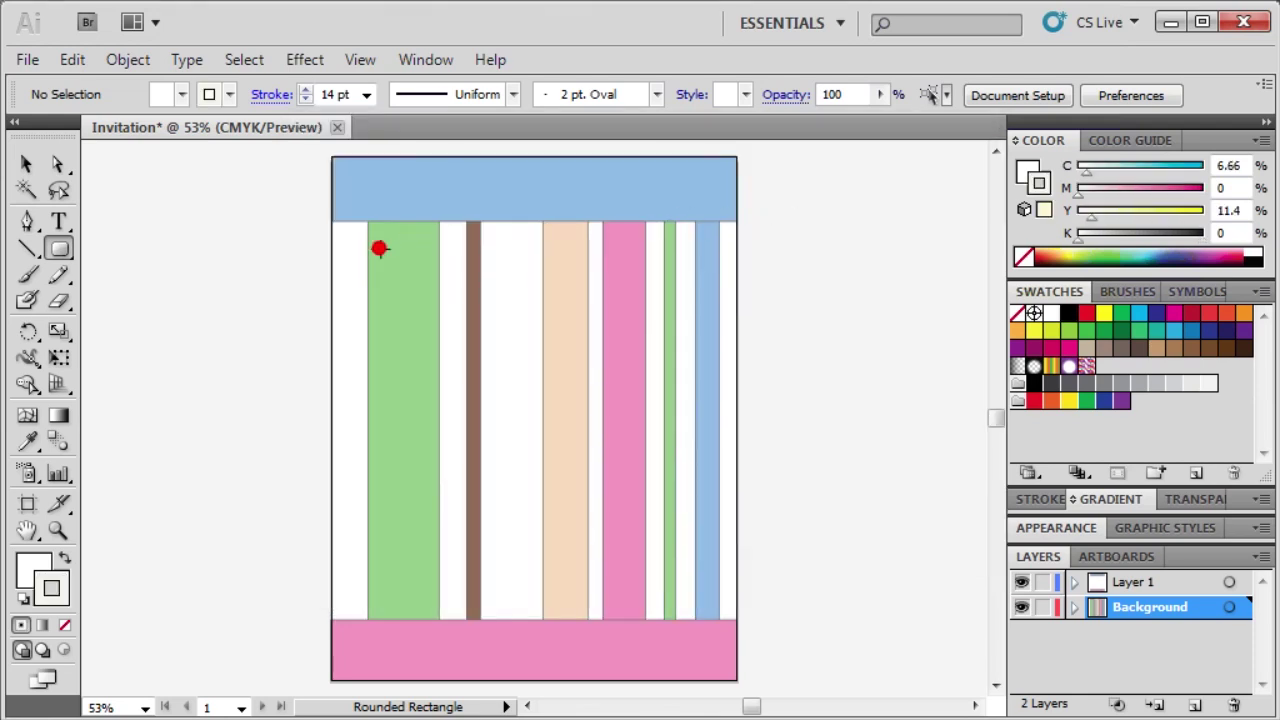
# Draw a large white rounded rectangle with a pale cream border across the stripes.
pyautogui.moveTo(379, 249); pyautogui.dragTo(694, 600)
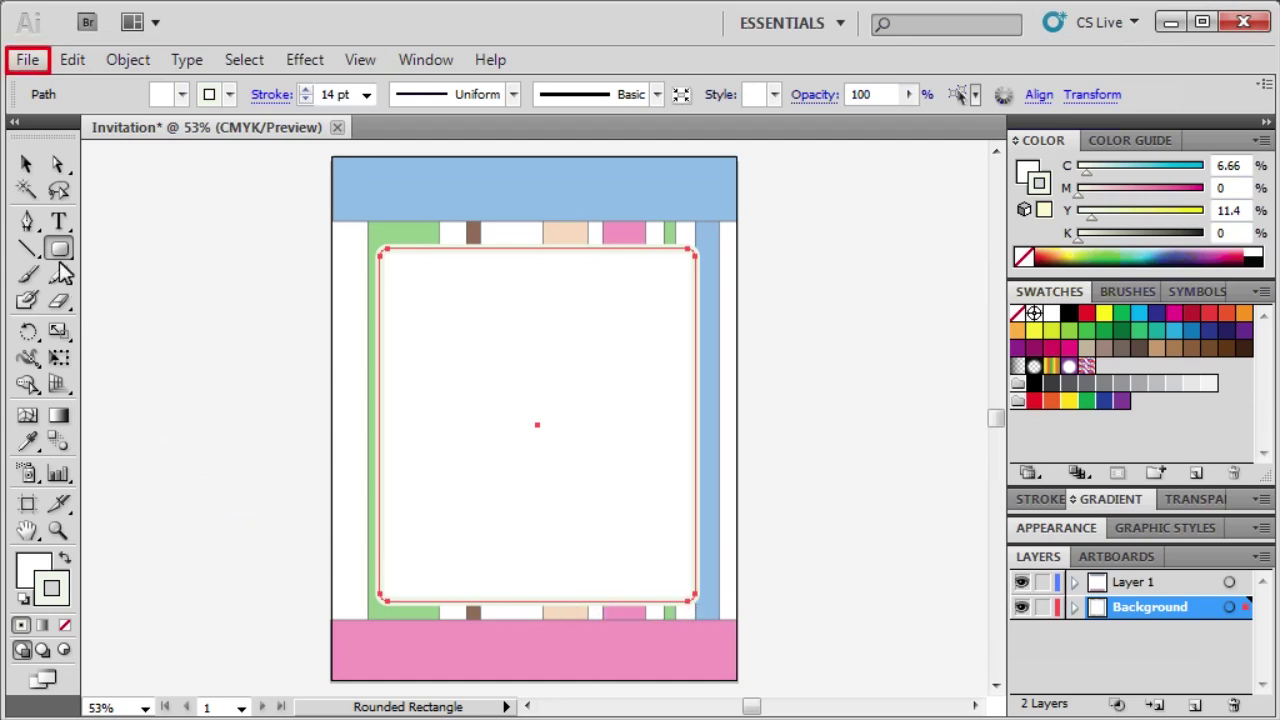
# Open Flower.ai from the Illustrator CS5 Data Files Part 3 folder.
pyautogui.click(27, 59)
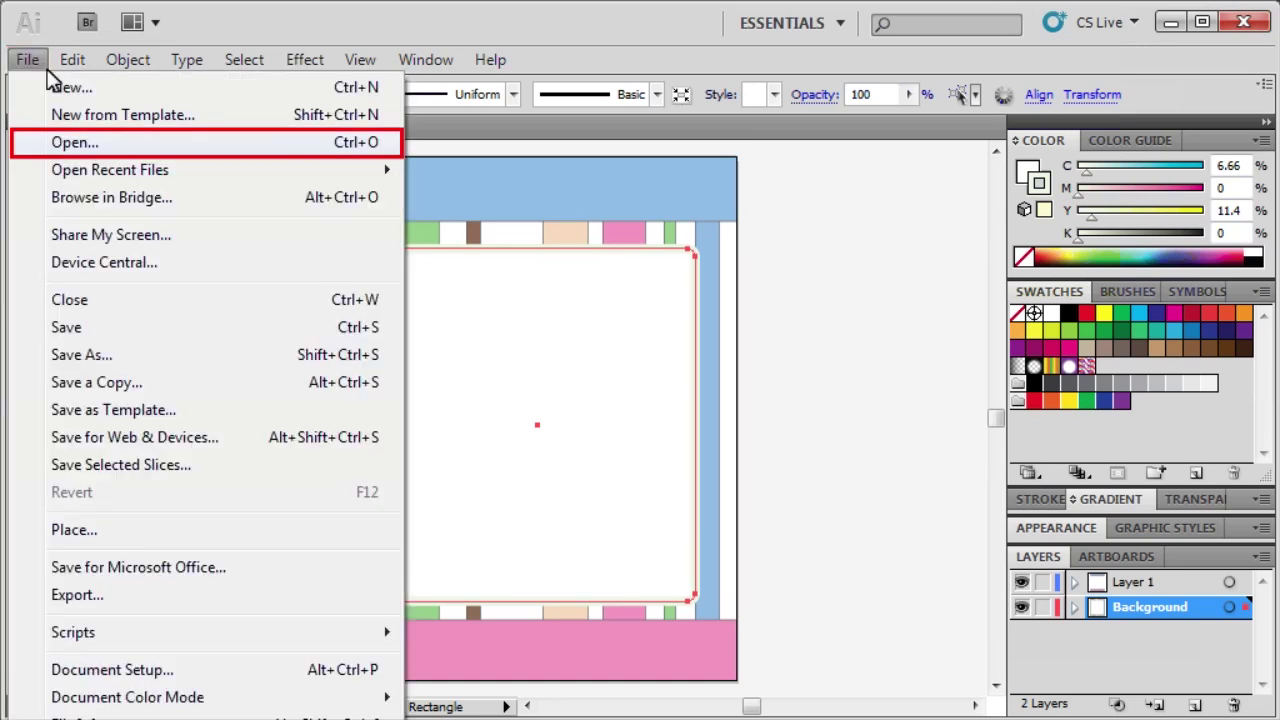
pyautogui.click(60, 142)
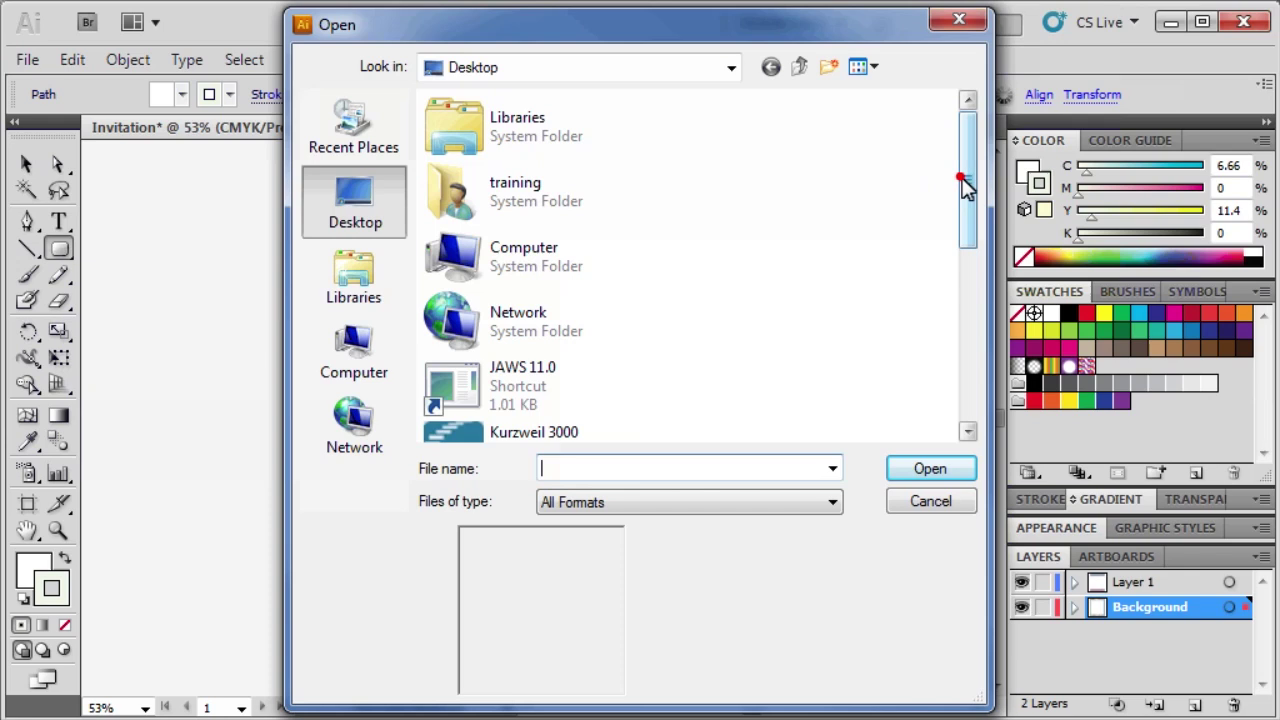
pyautogui.moveTo(963, 183); pyautogui.dragTo(966, 294)
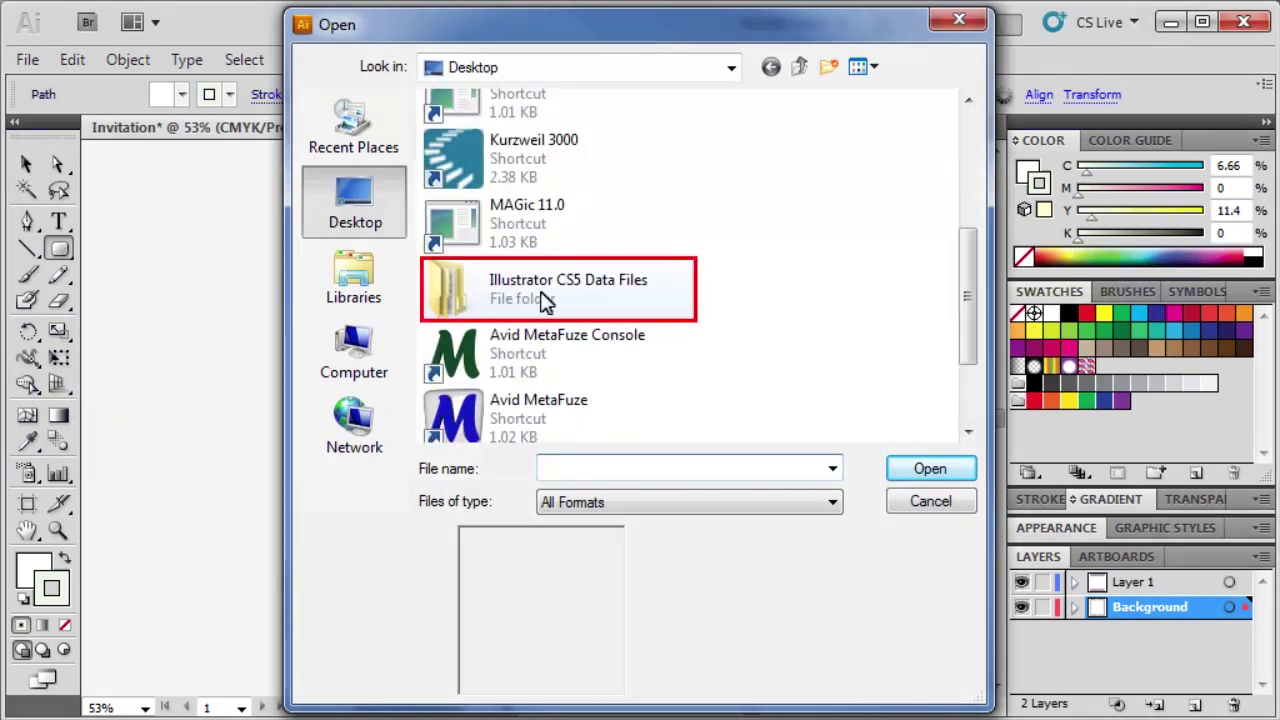
pyautogui.doubleClick(450, 290)
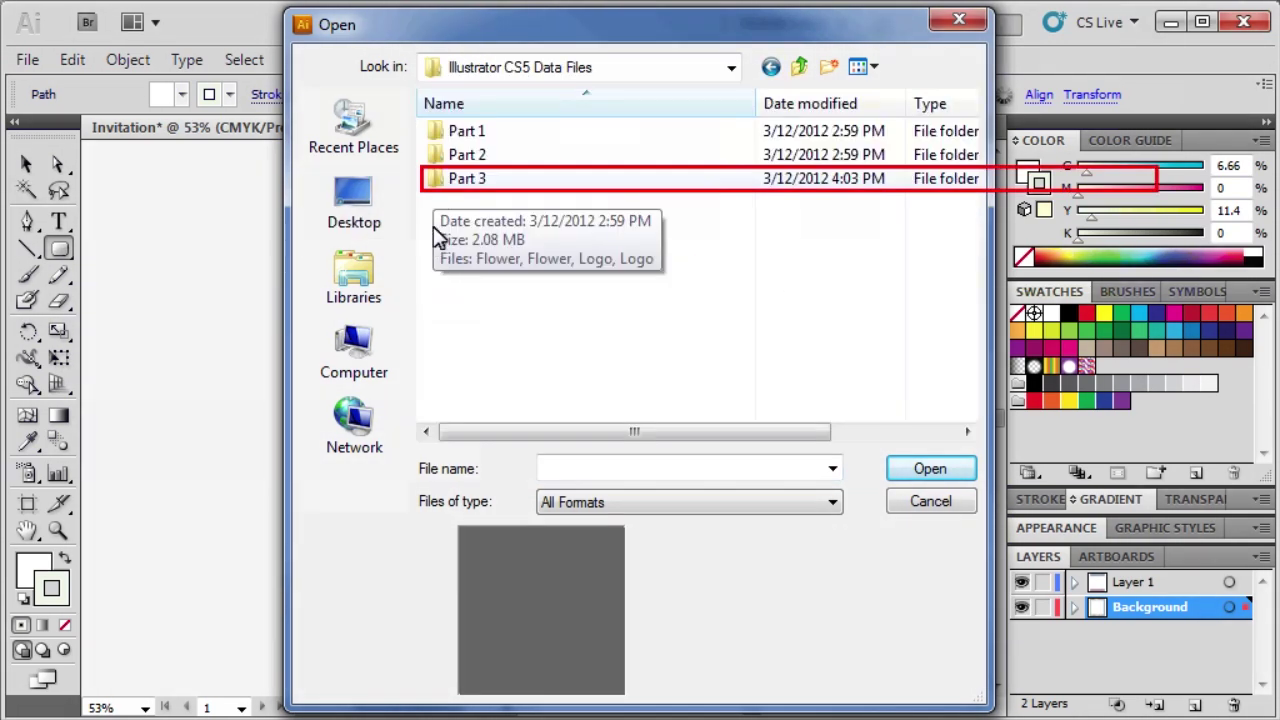
pyautogui.click(435, 184)
pyautogui.doubleClick(436, 184)
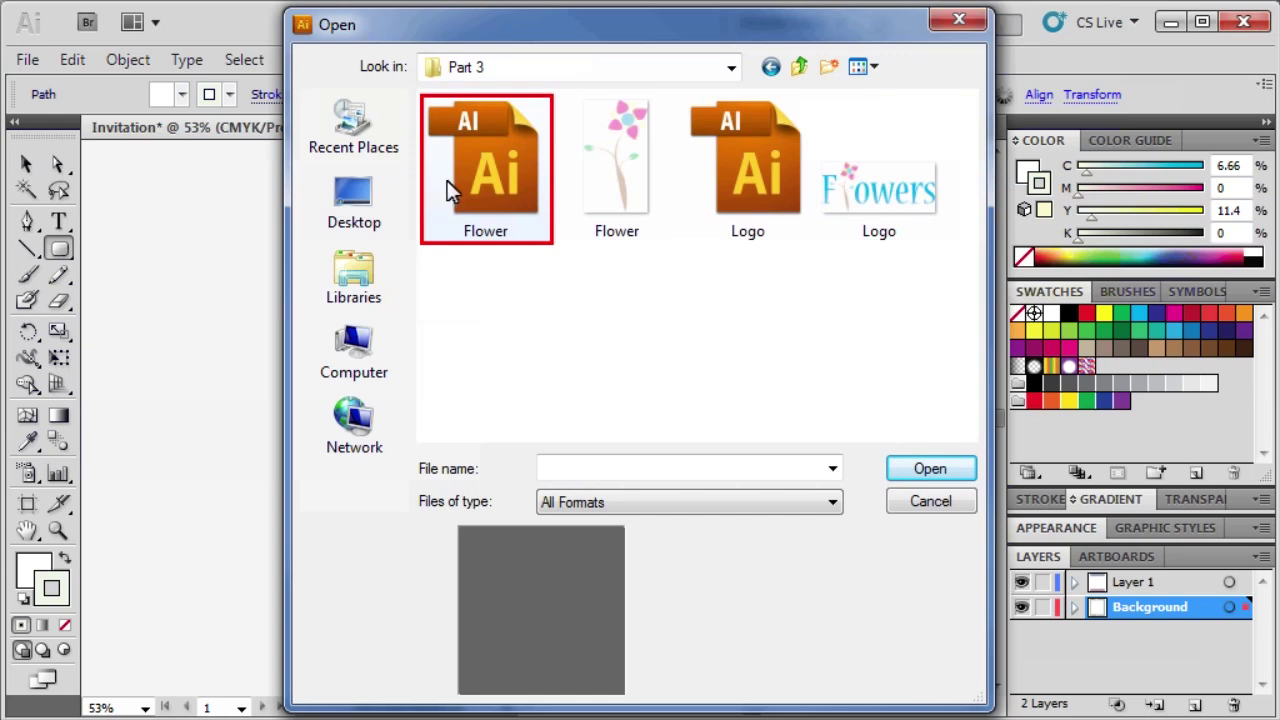
pyautogui.click(471, 178)
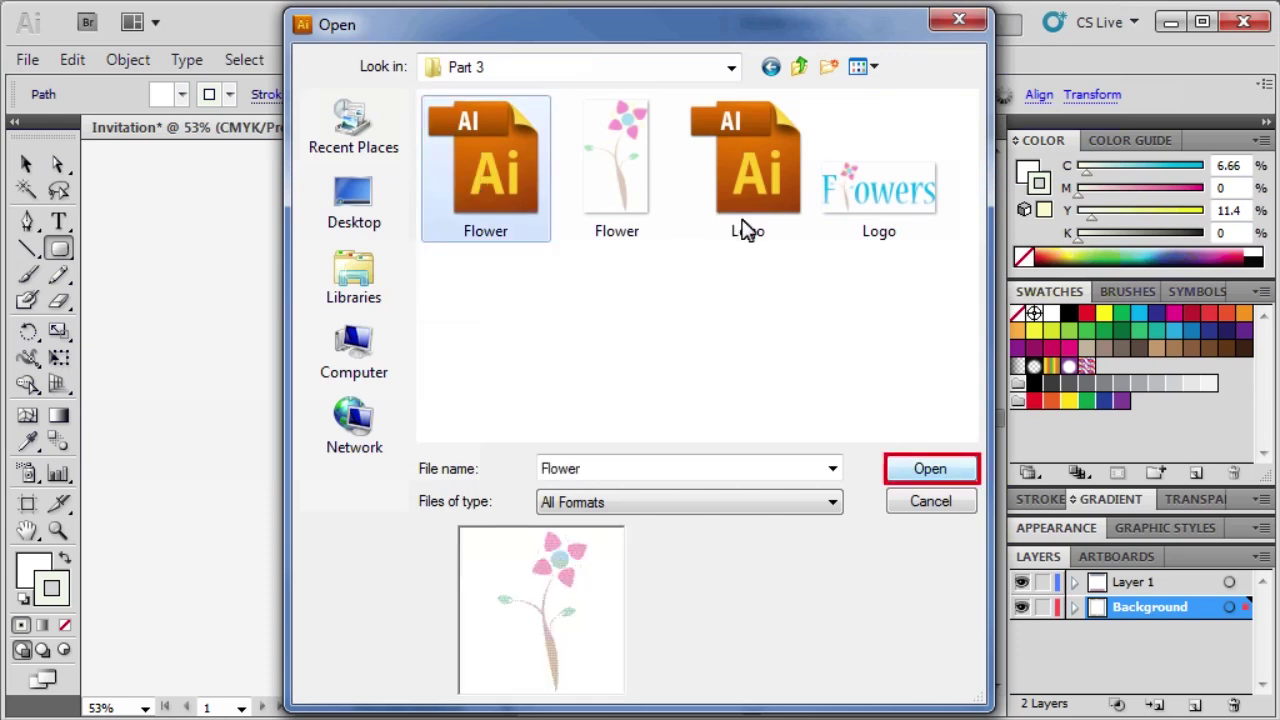
pyautogui.click(912, 470)
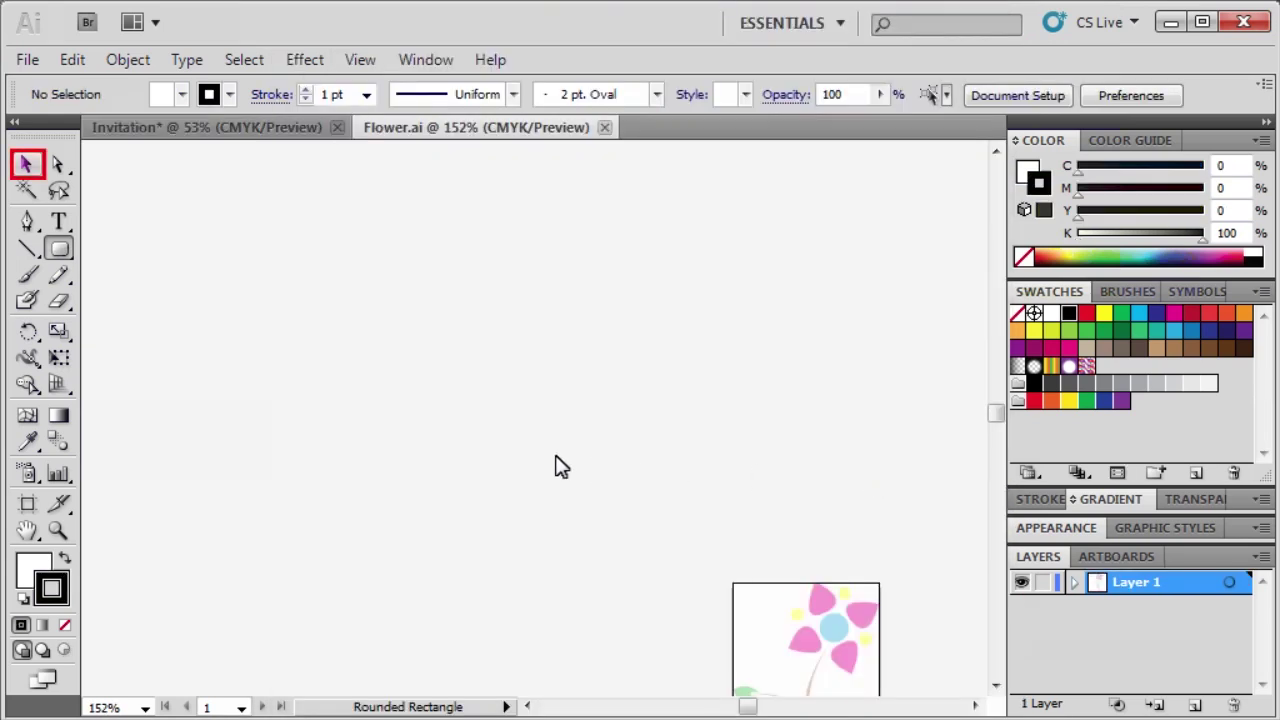
# Select the flower artwork and copy it.
pyautogui.click(23, 165)
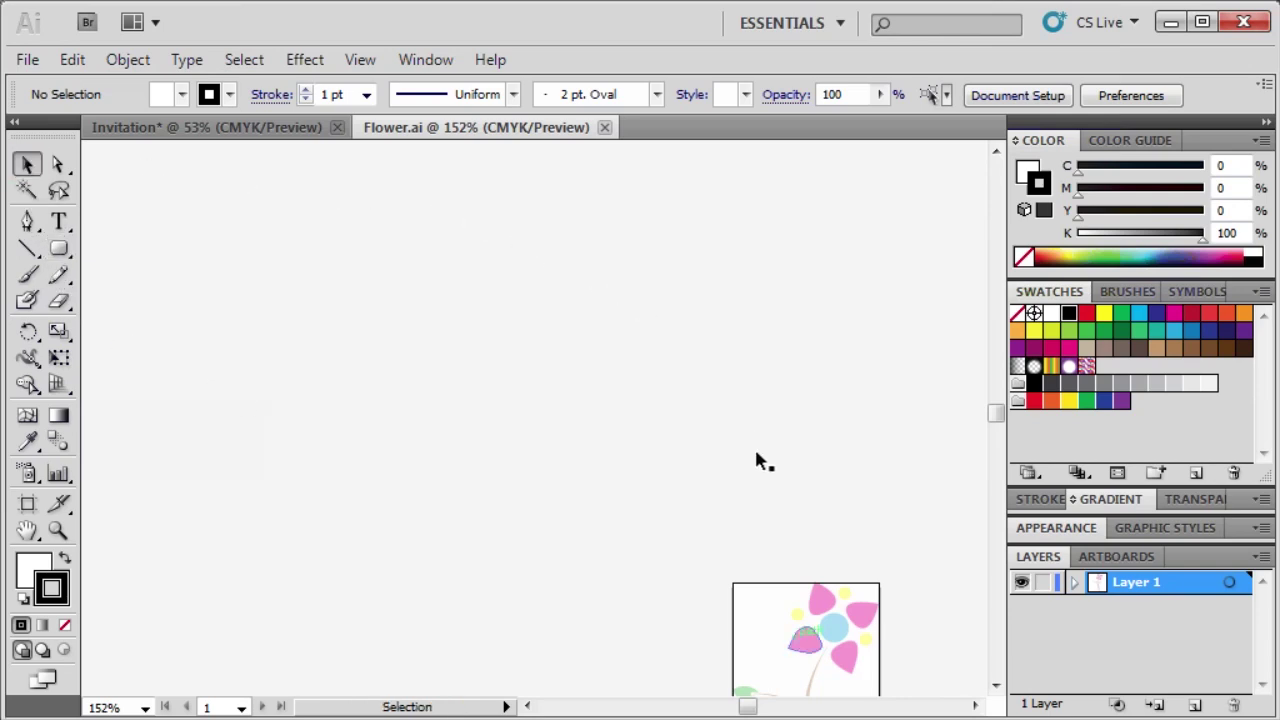
pyautogui.click(795, 640)
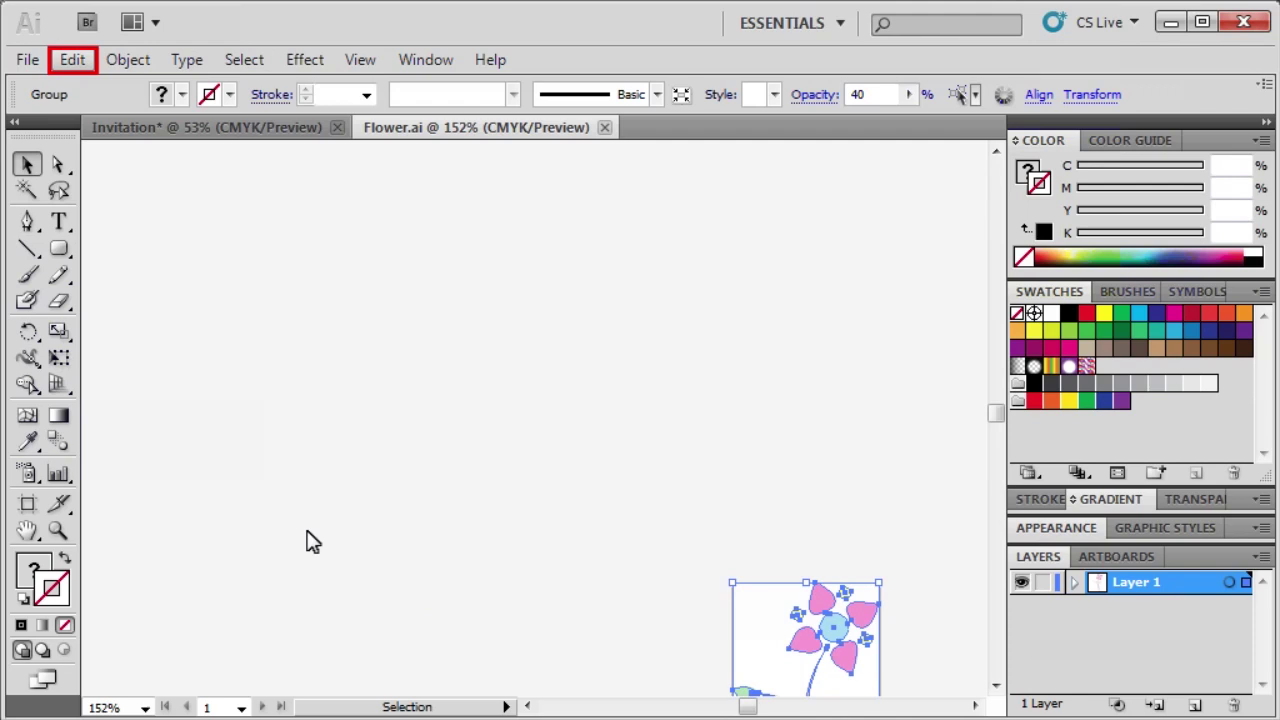
pyautogui.click(70, 60)
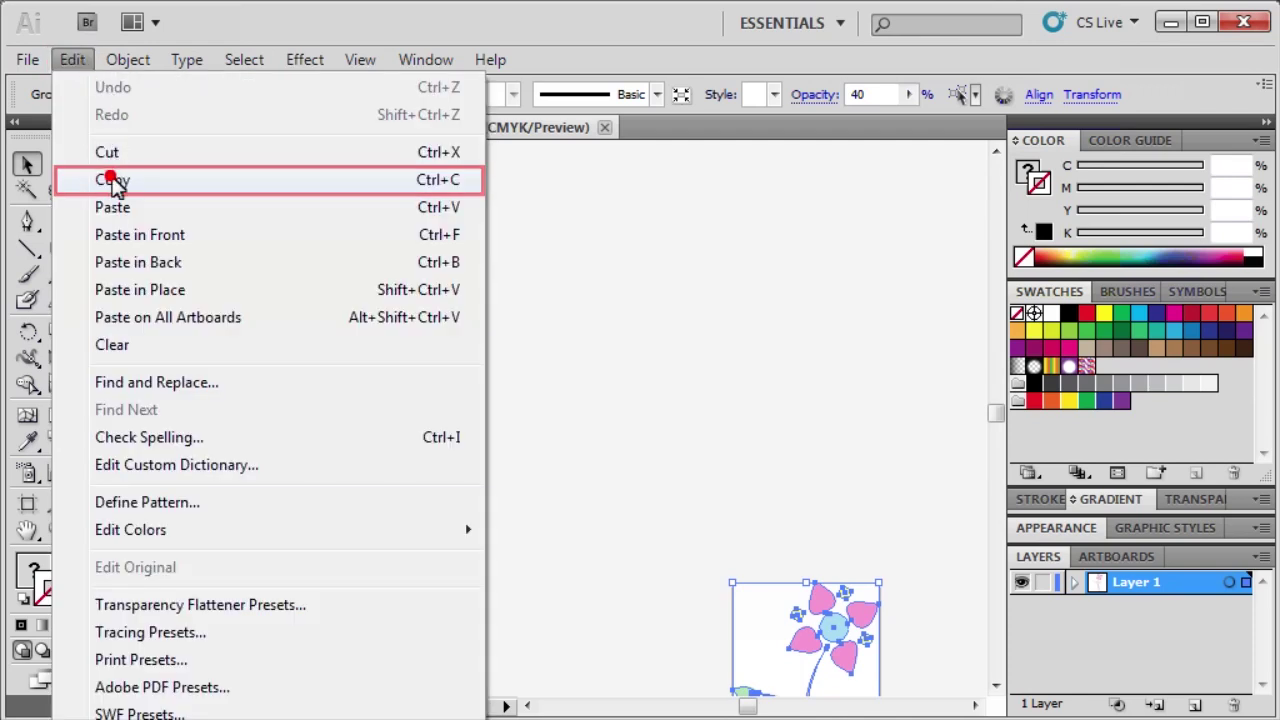
pyautogui.click(114, 182)
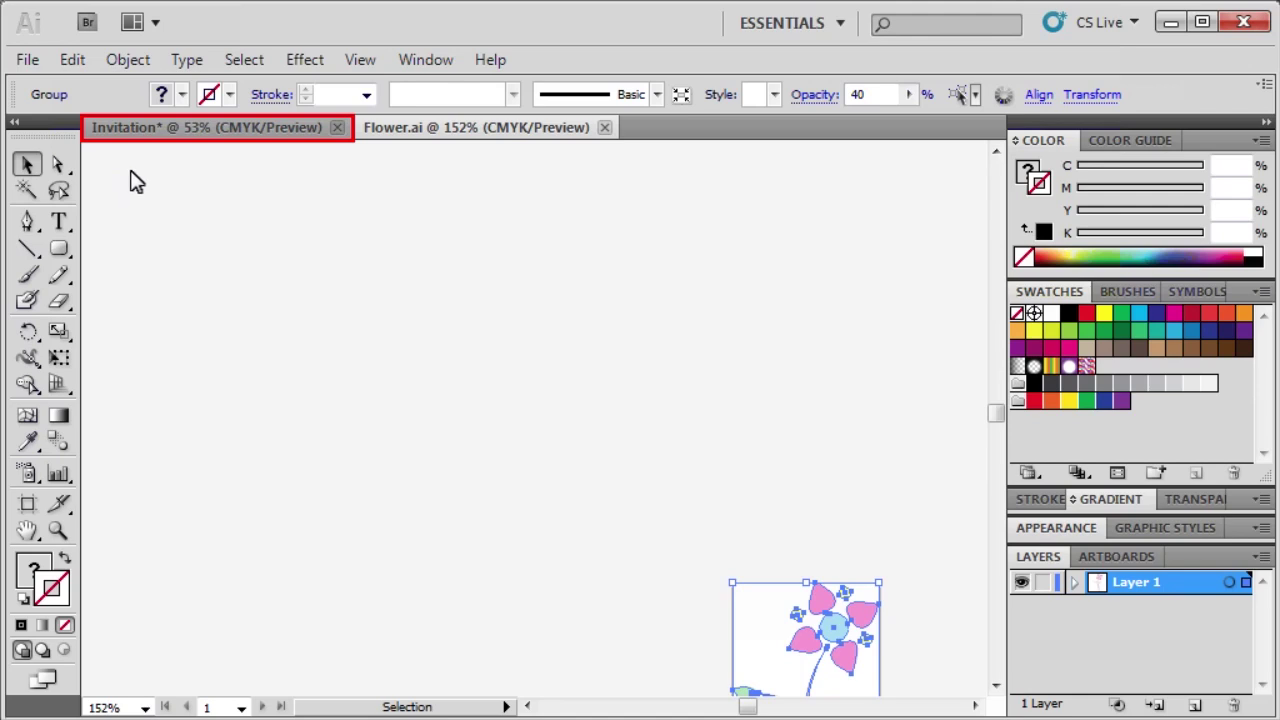
# Paste the flower into Invitation, place it at the panel's lower-left corner and enlarge it to about 2.57 × 4.57 in.
pyautogui.click(150, 128)
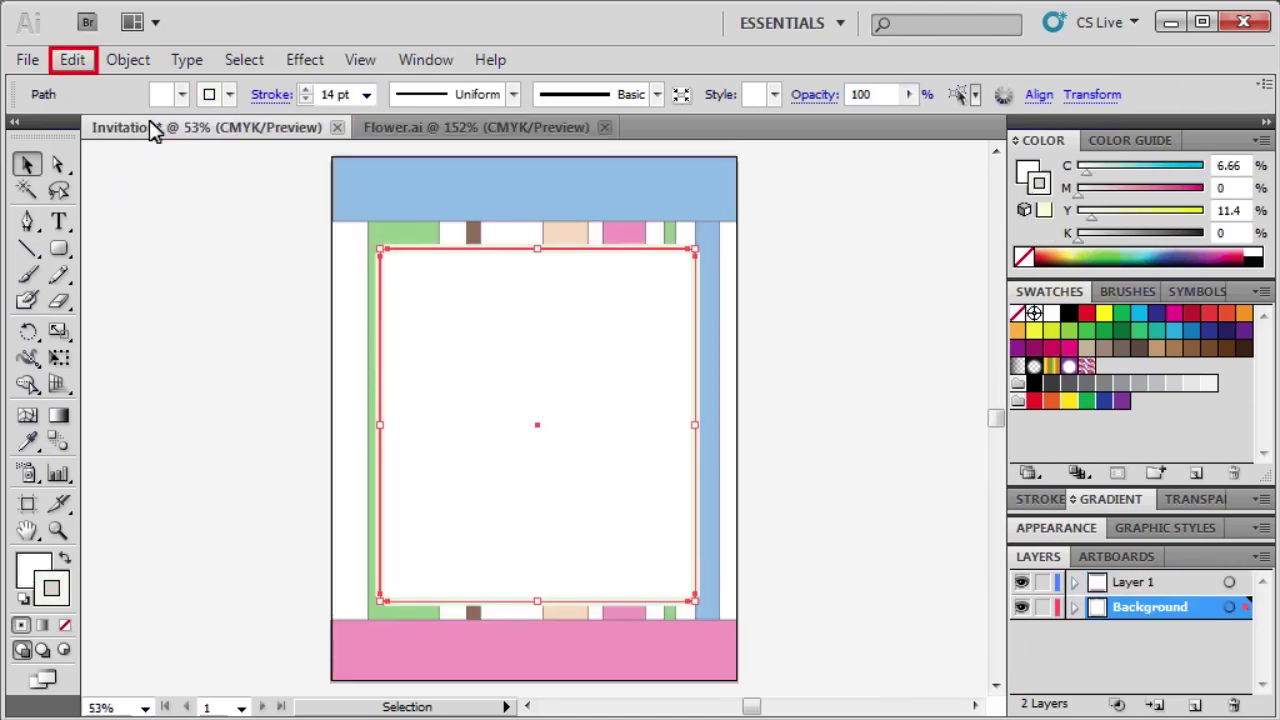
pyautogui.click(66, 60)
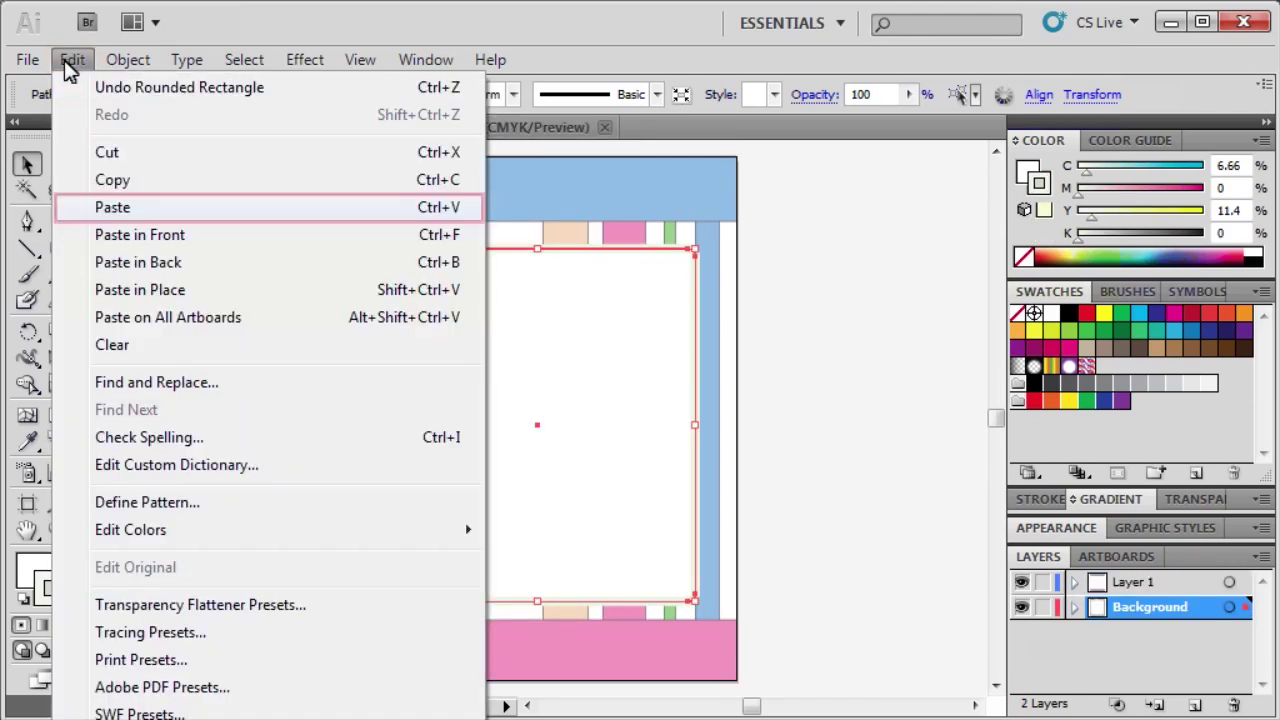
pyautogui.click(112, 207)
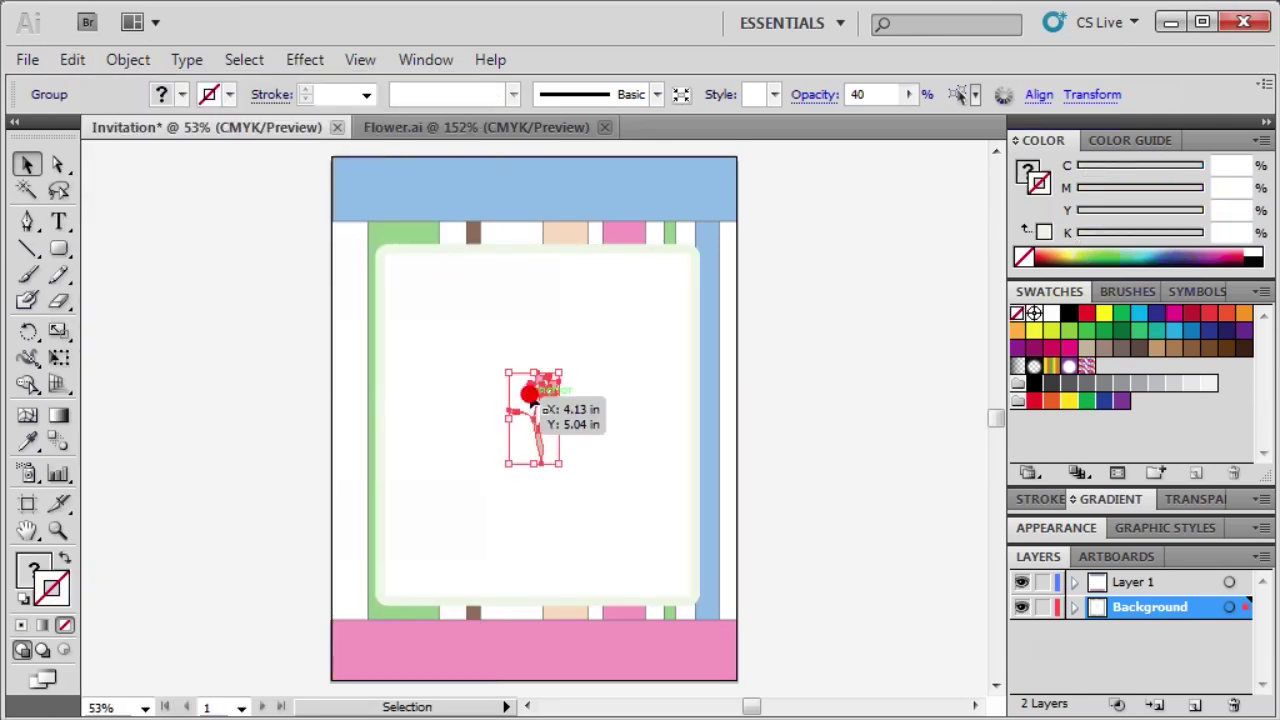
pyautogui.moveTo(536, 403); pyautogui.dragTo(415, 535)
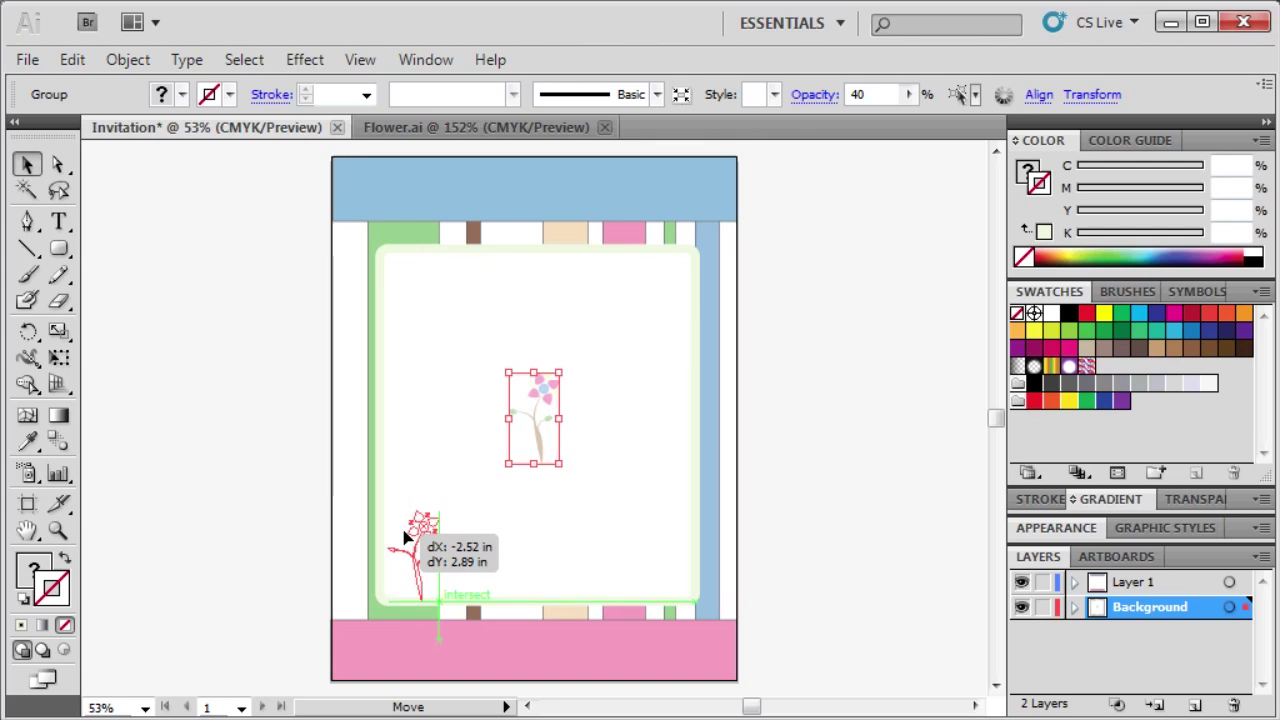
pyautogui.moveTo(404, 538); pyautogui.dragTo(399, 537)
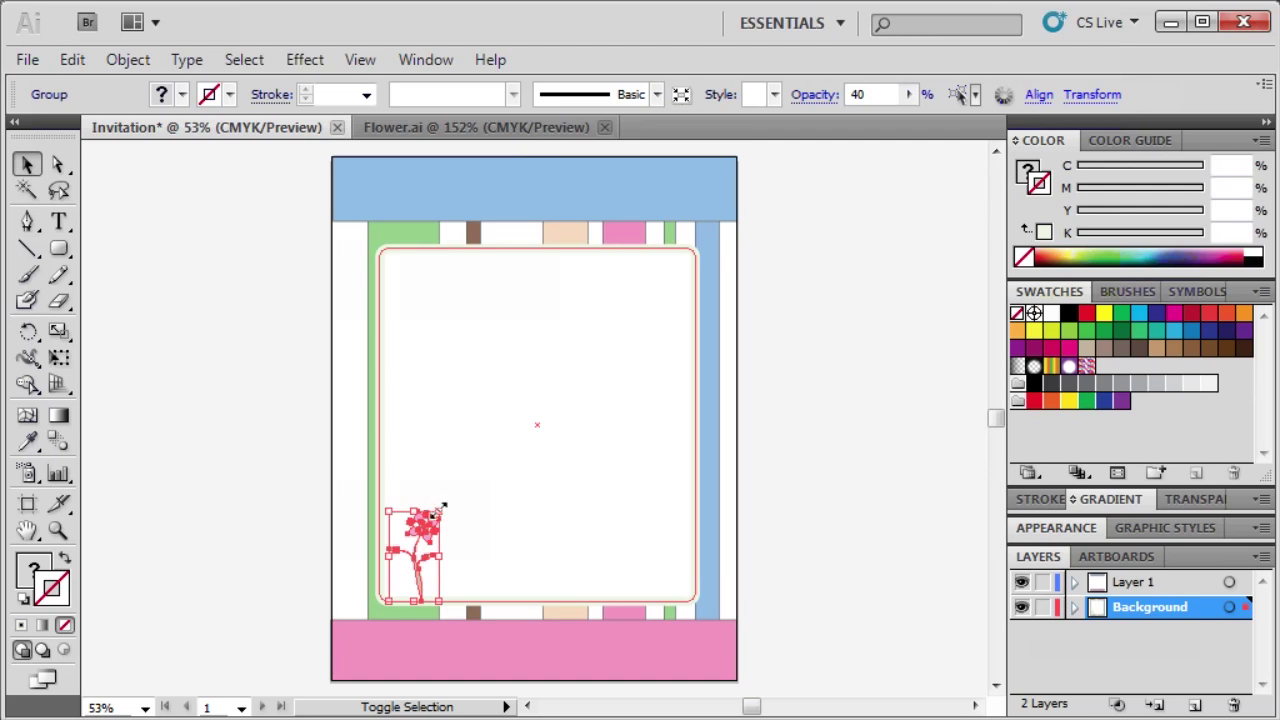
pyautogui.moveTo(438, 513); pyautogui.dragTo(566, 384)
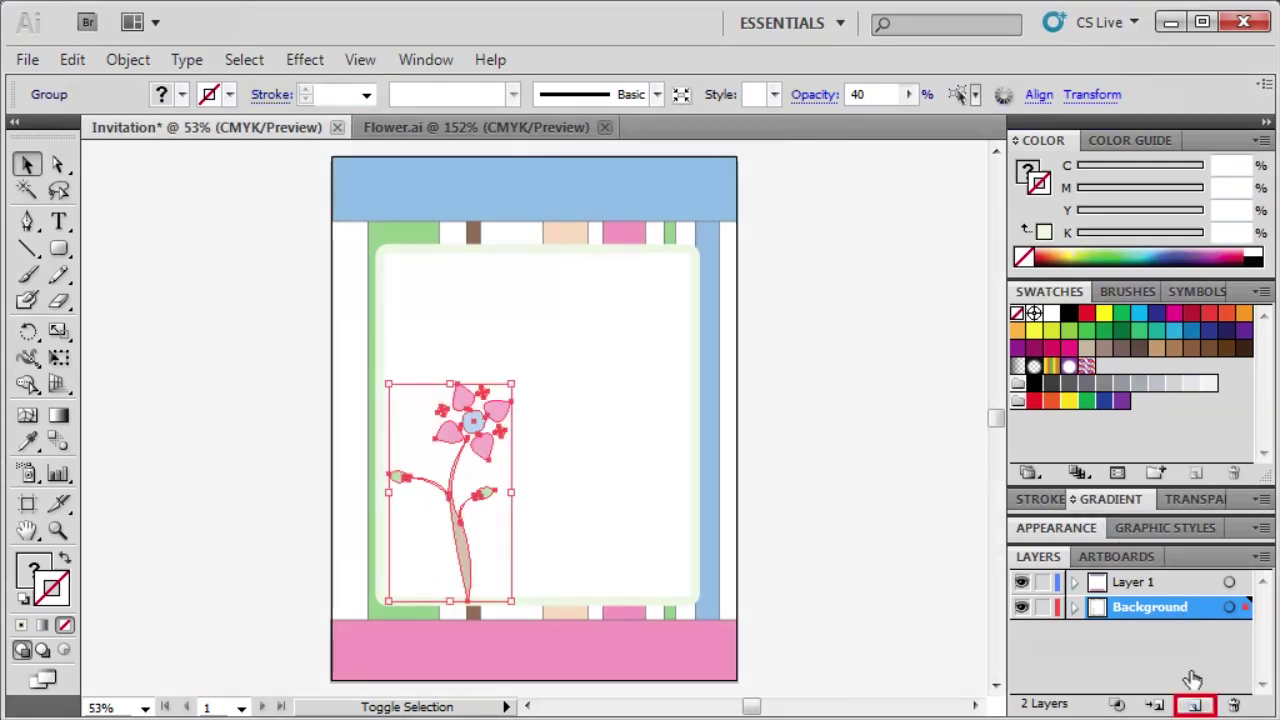
# Create Layer 3 in the Layers panel and rename it Text.
pyautogui.click(1195, 705)
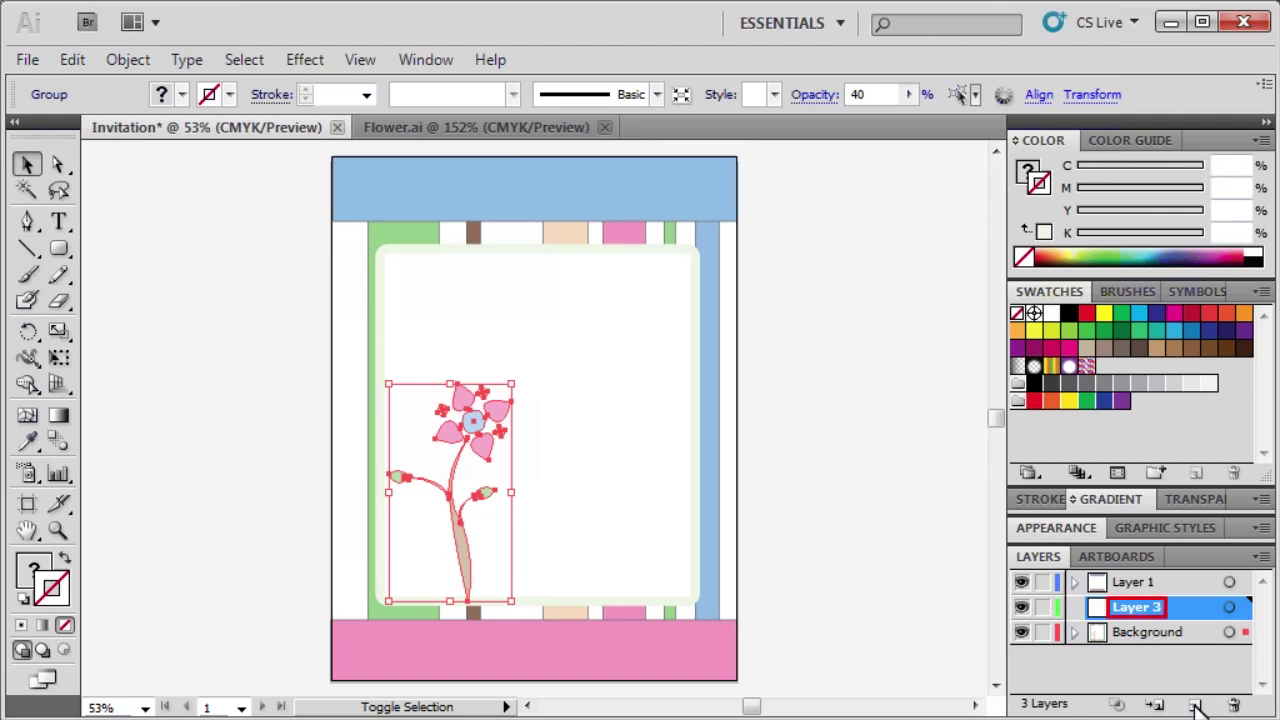
pyautogui.doubleClick(1128, 606)
pyautogui.write('Text')
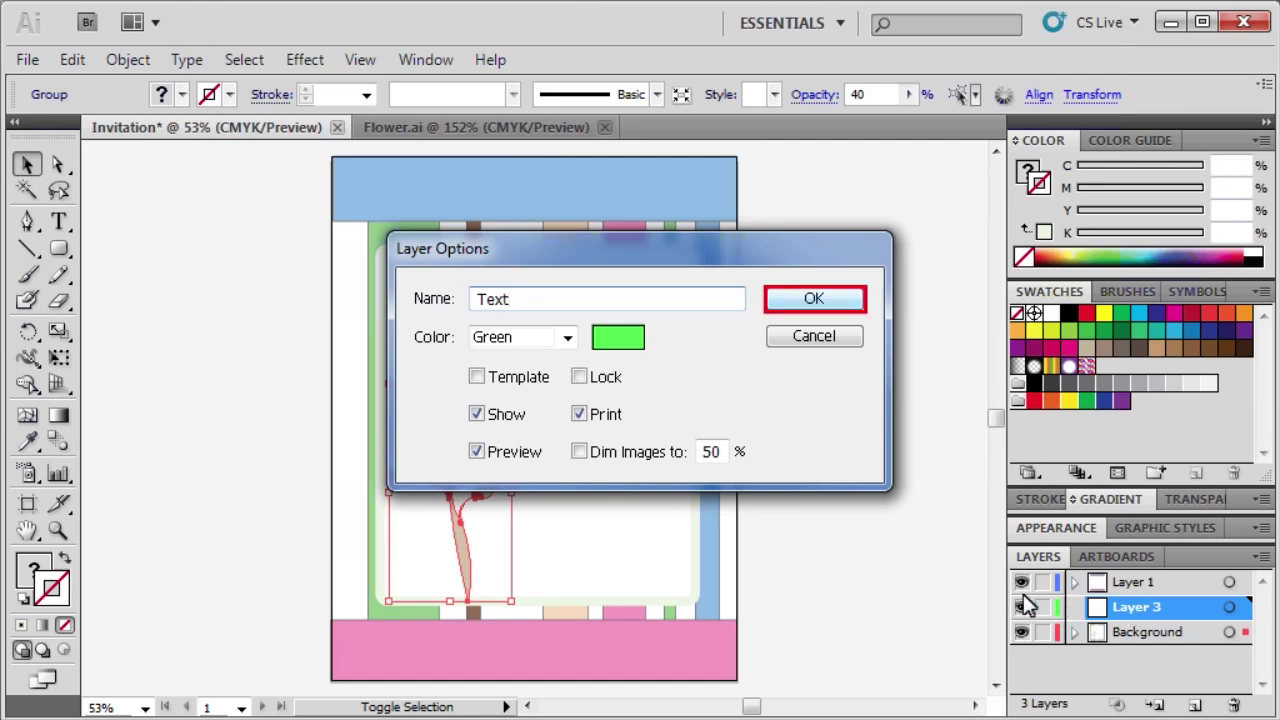
pyautogui.click(811, 298)
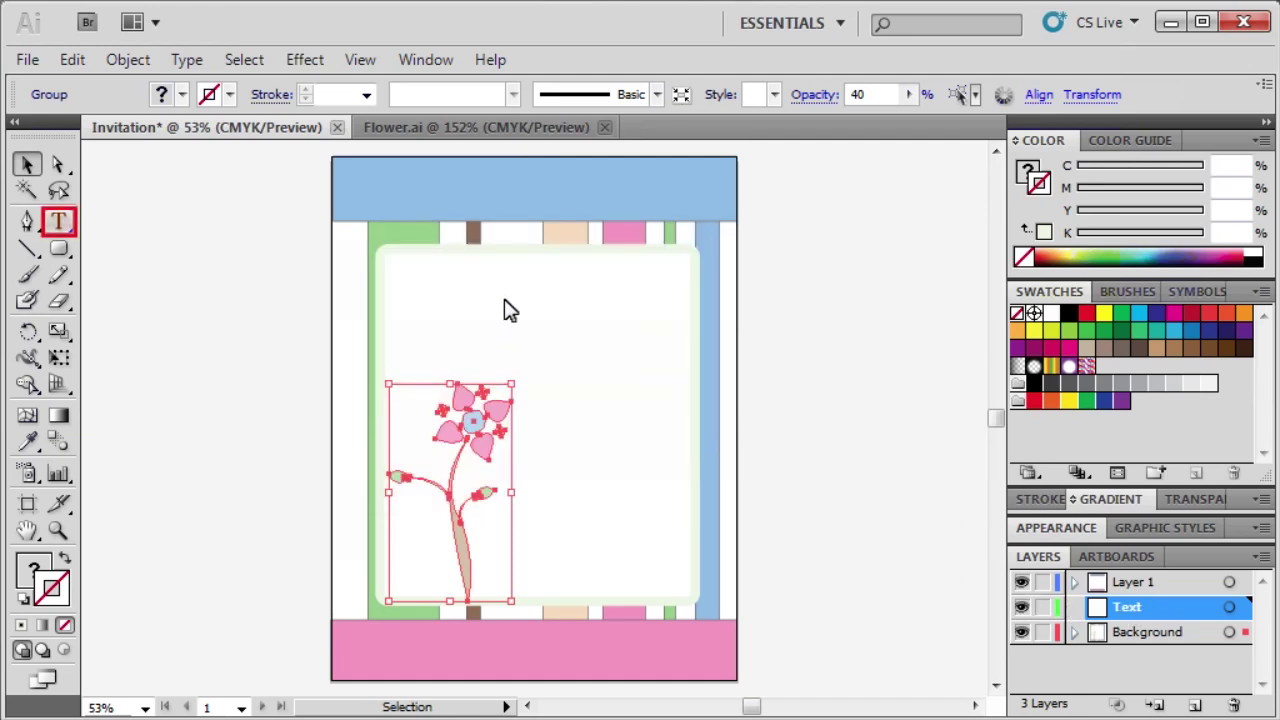
# Type the headline 'Come celebrate the birthday party for...' at the panel's top-left.
pyautogui.click(63, 229)
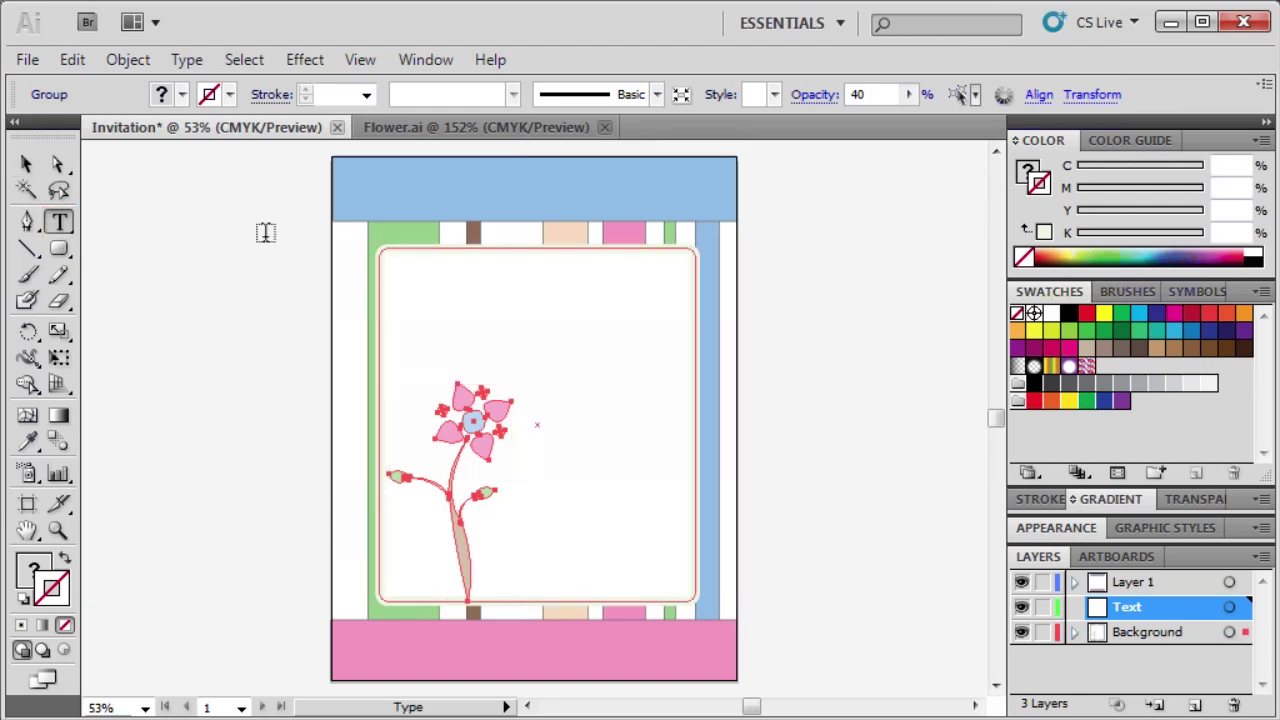
pyautogui.click(403, 290)
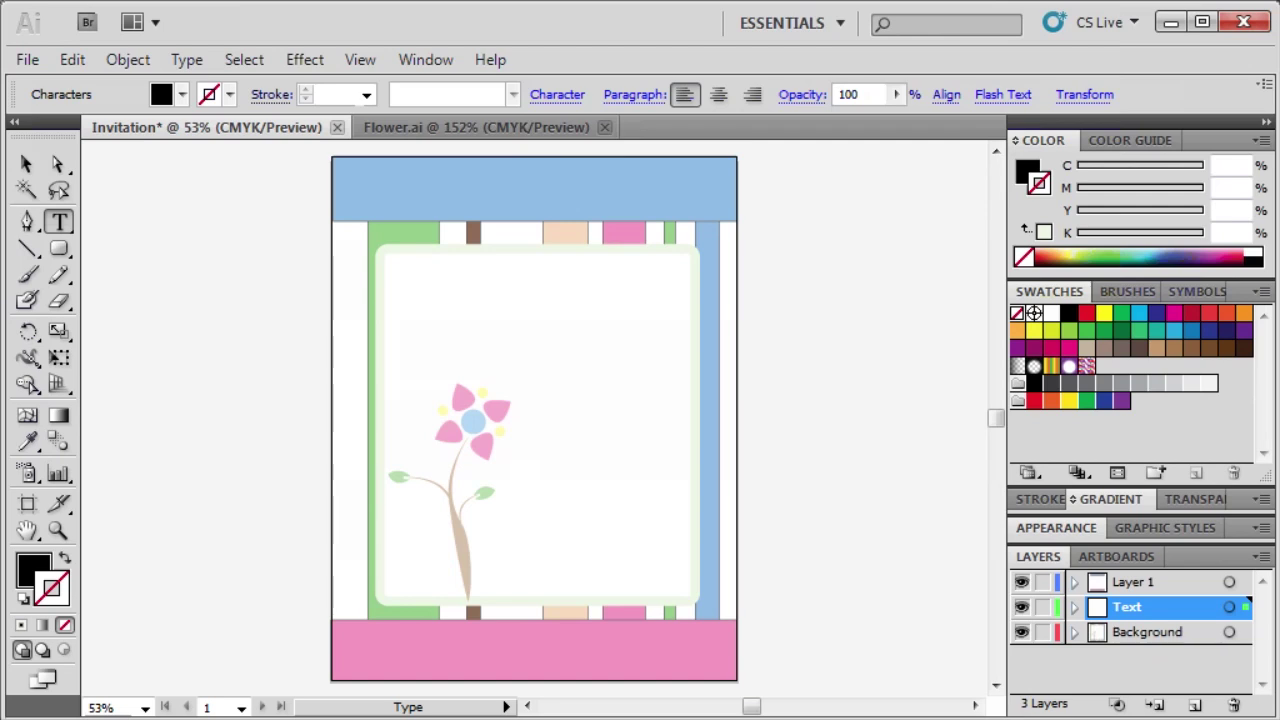
pyautogui.write('Cen')
pyautogui.write('e celebrate the birthday pa')
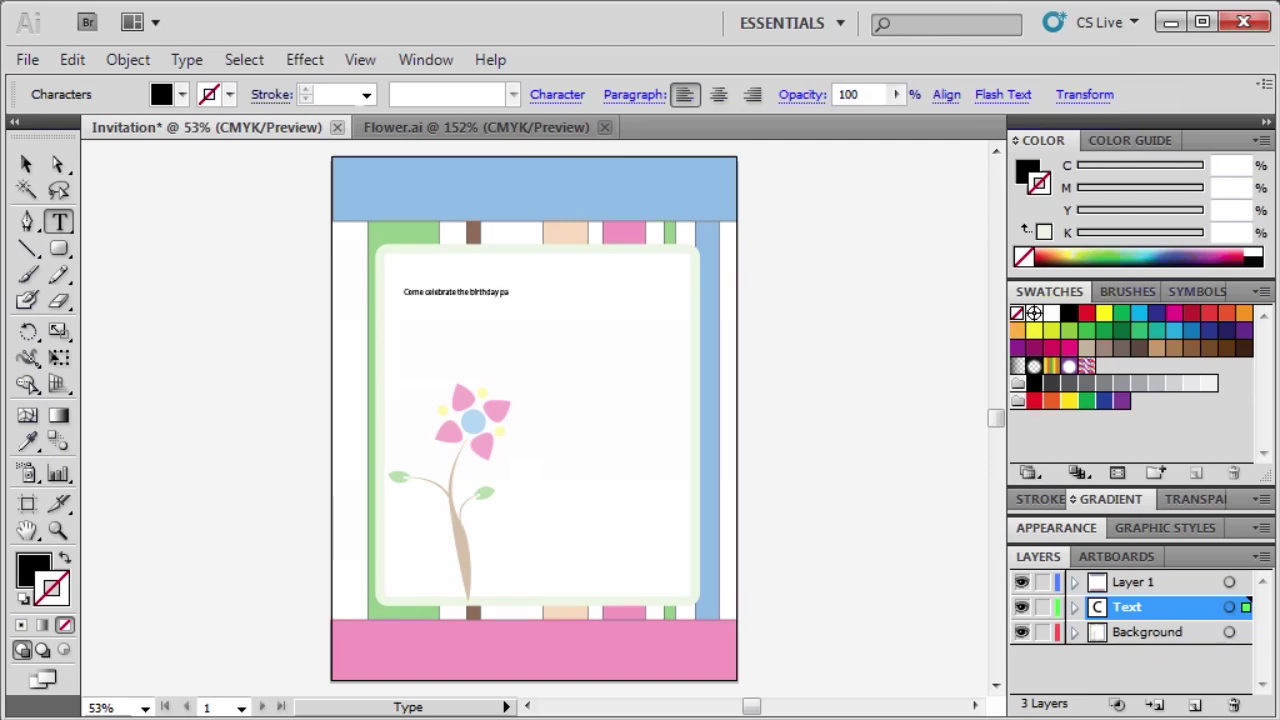
pyautogui.write('...')
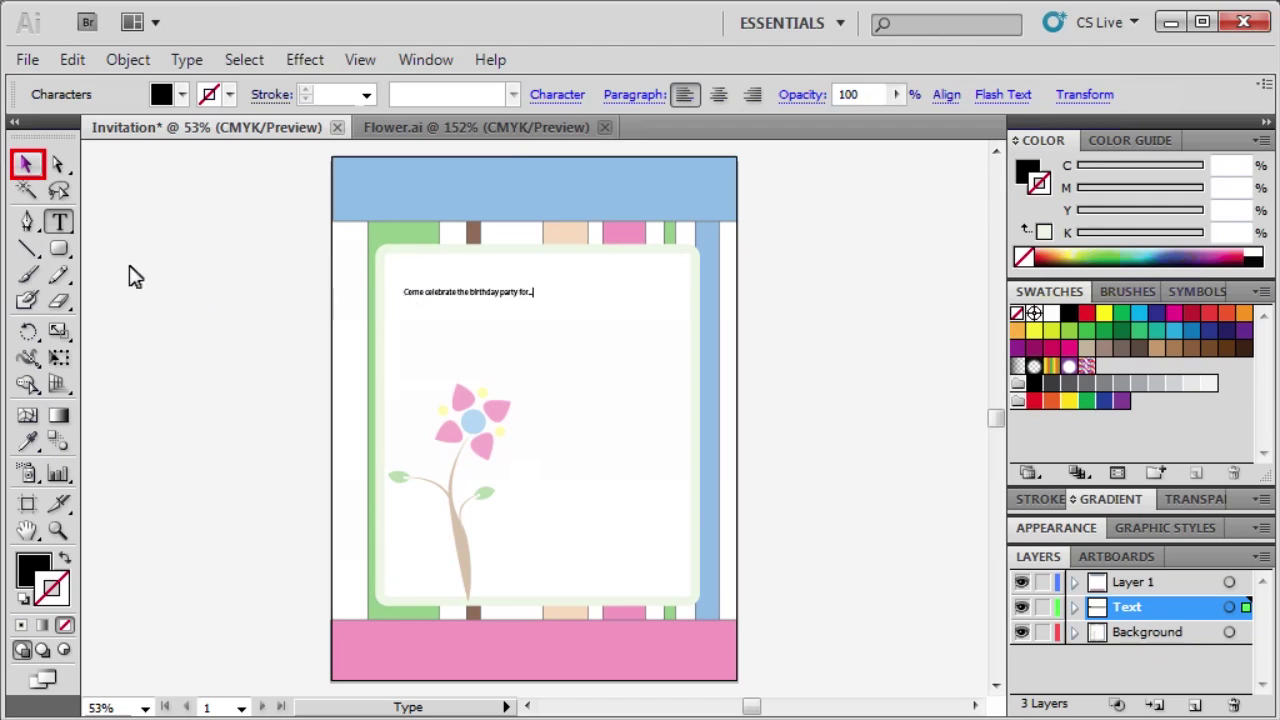
# Set the headline's font to Pristina at 30 pt in the Character panel.
pyautogui.click(27, 165)
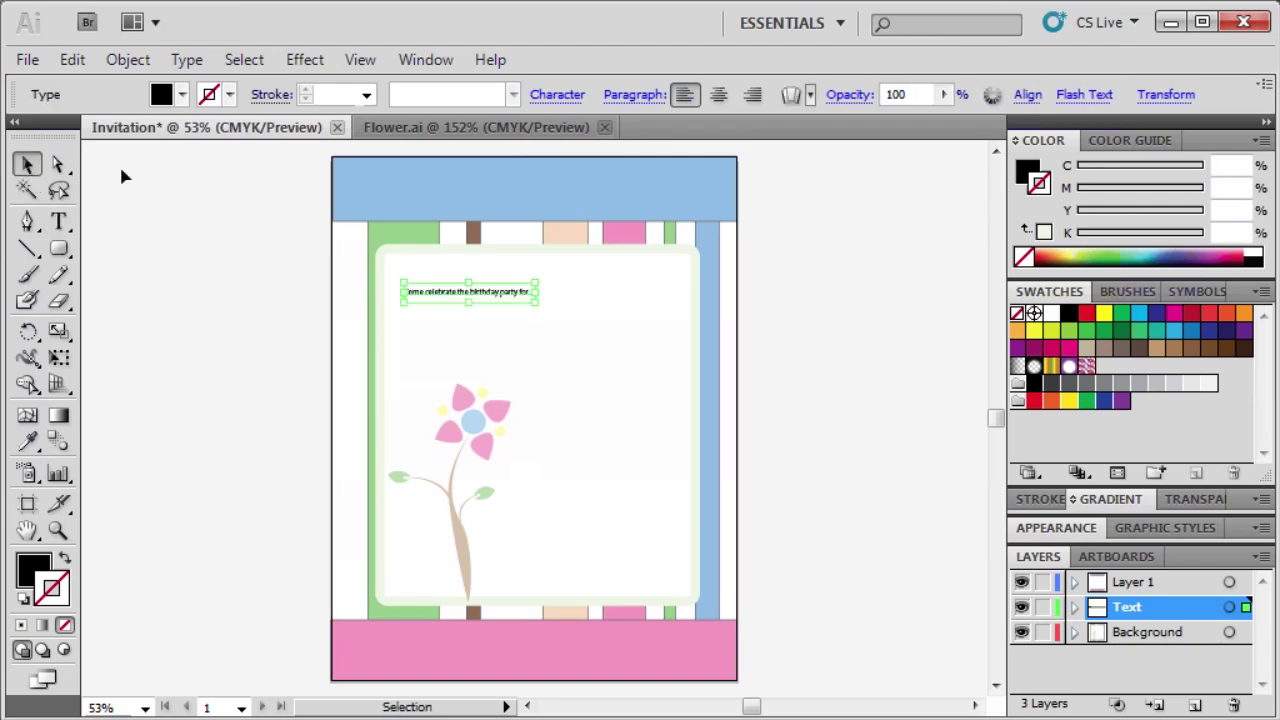
pyautogui.click(445, 296)
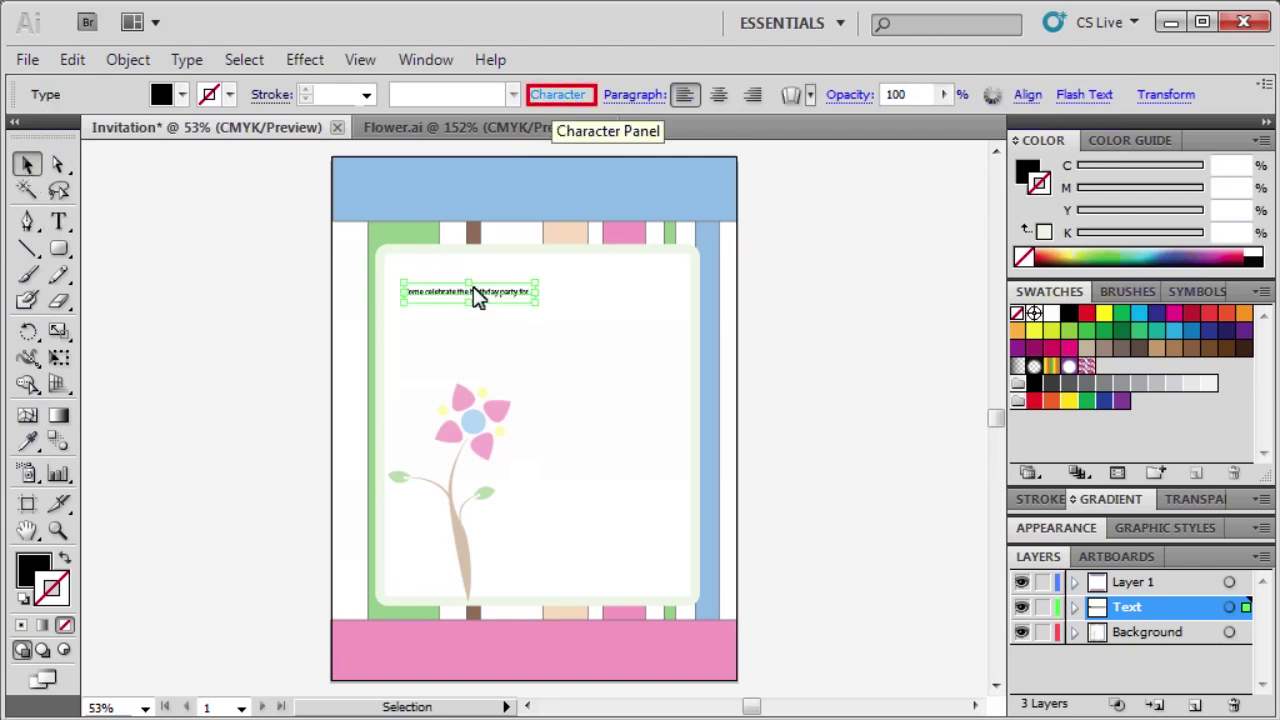
pyautogui.click(553, 97)
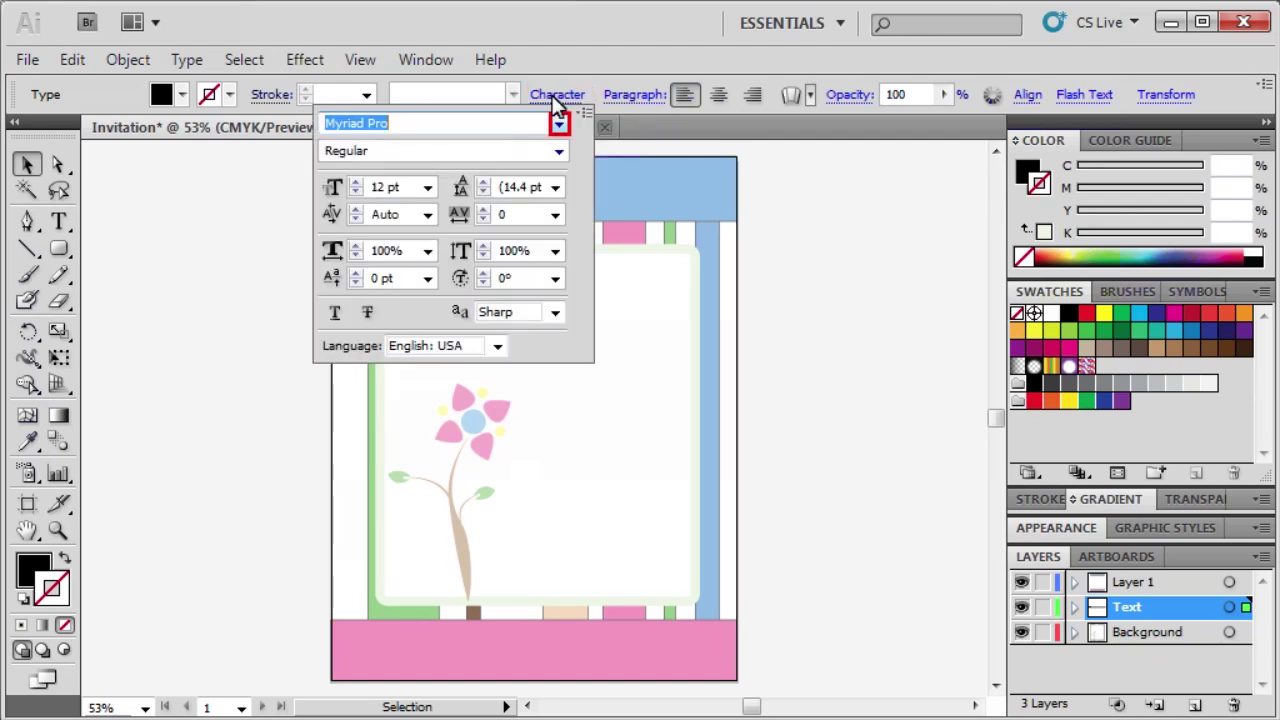
pyautogui.click(558, 126)
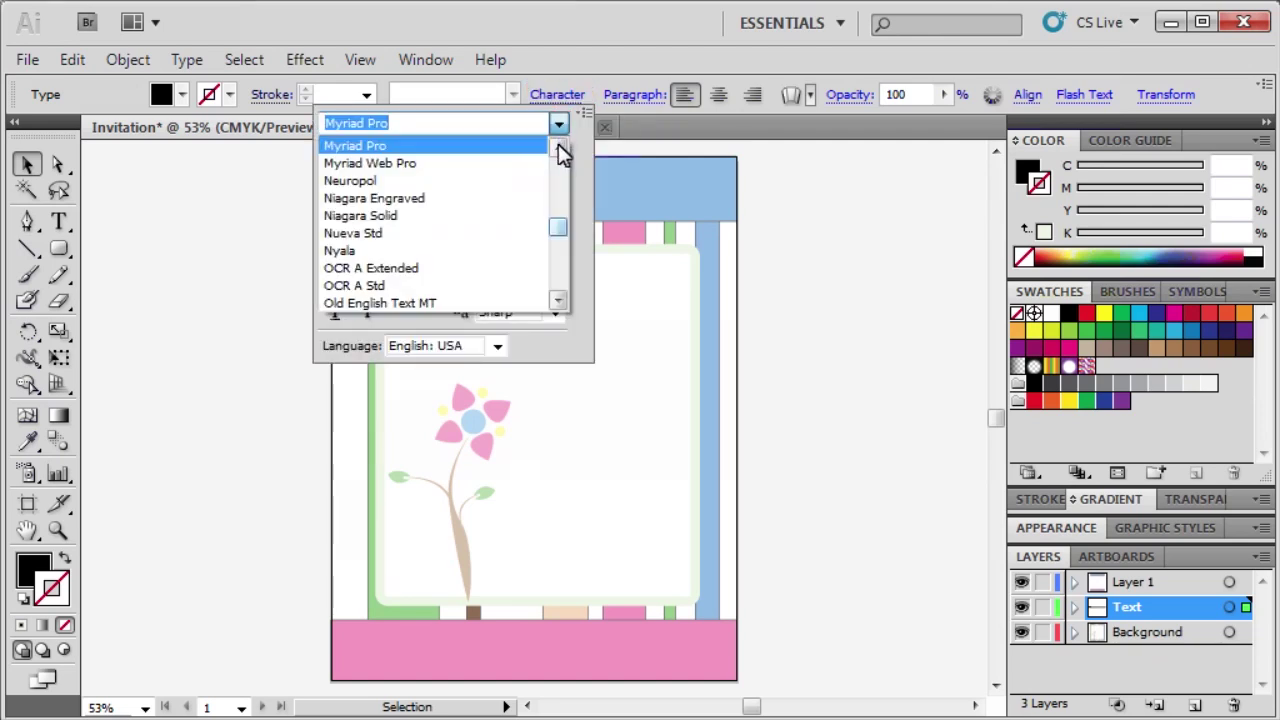
pyautogui.moveTo(557, 228); pyautogui.dragTo(563, 244)
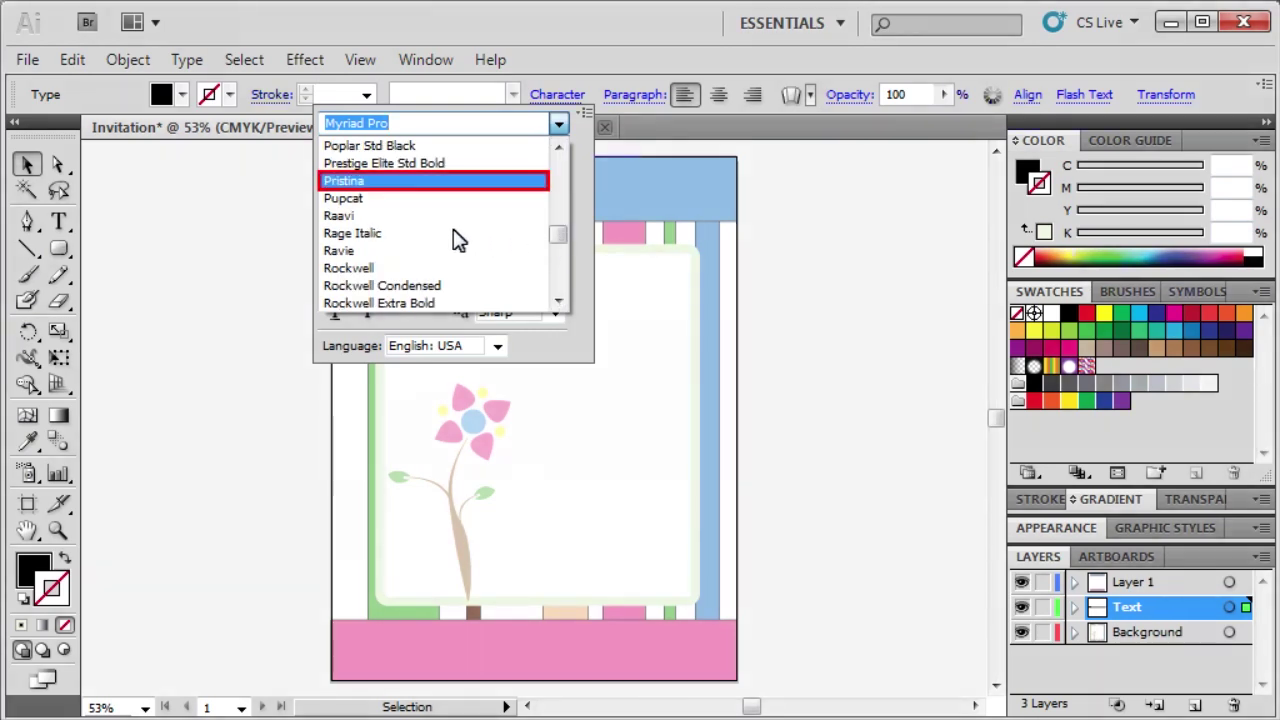
pyautogui.click(354, 181)
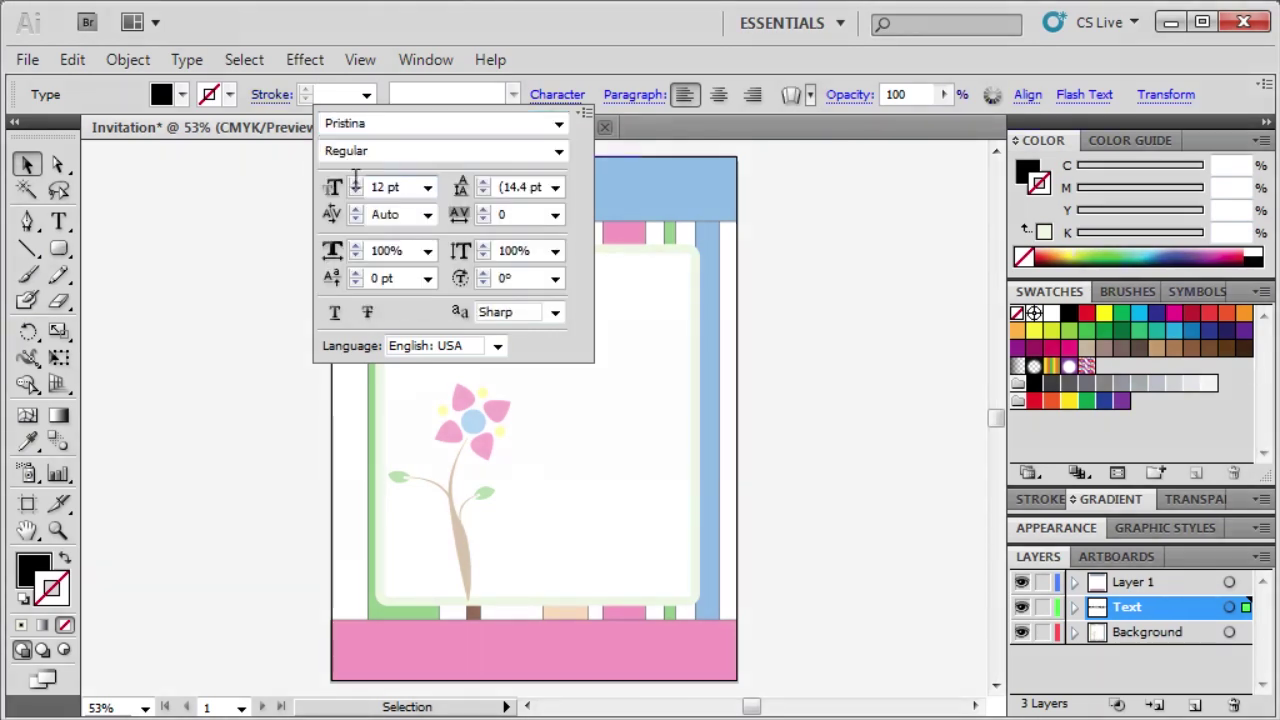
pyautogui.click(384, 187)
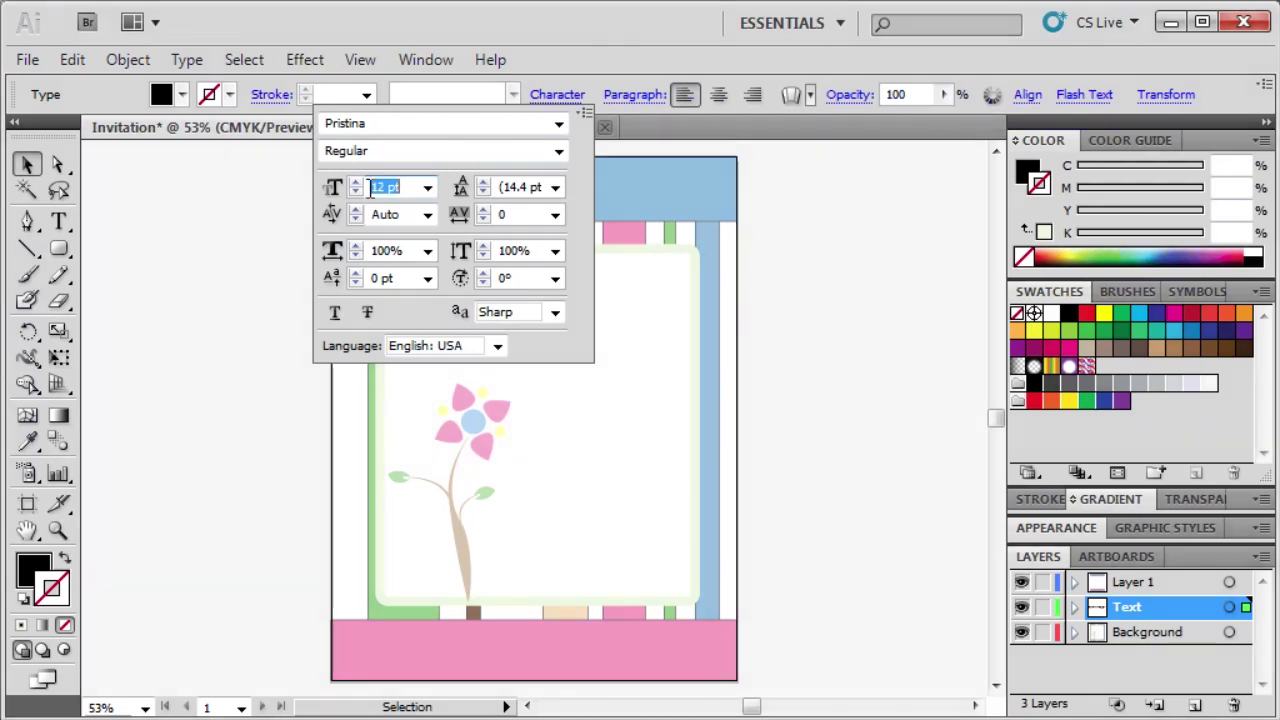
pyautogui.write('30')
pyautogui.press('Return')
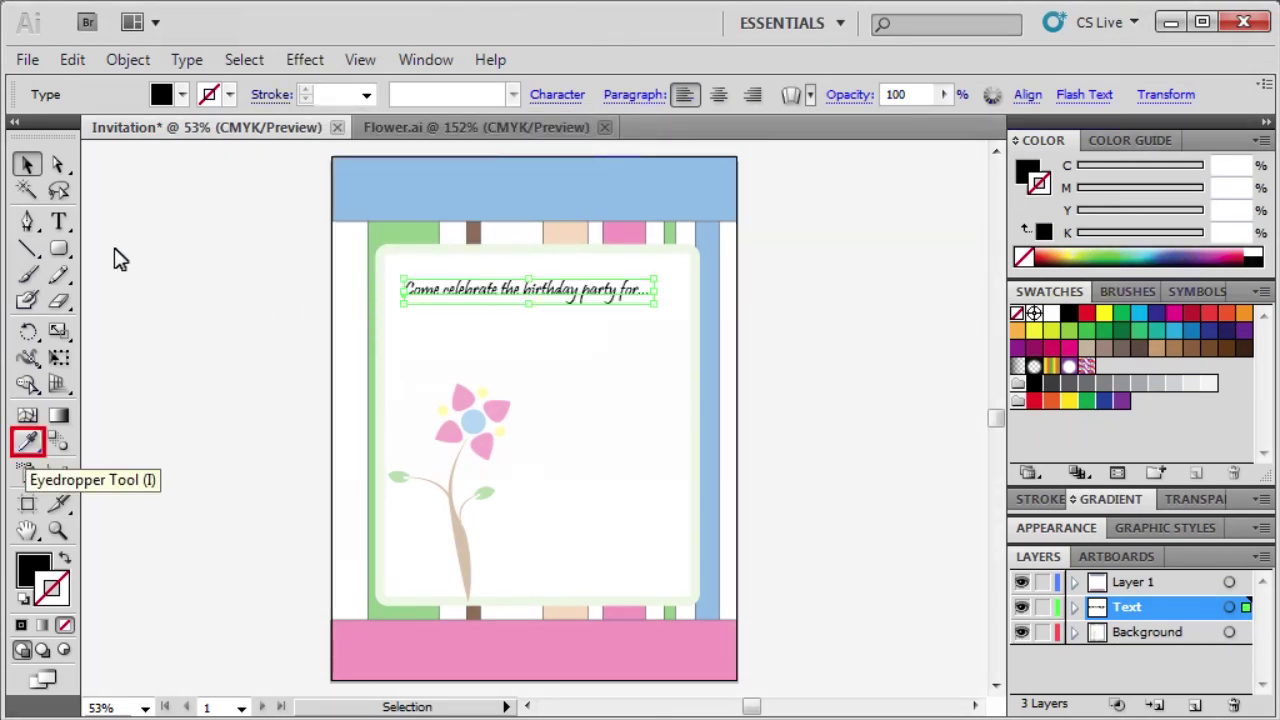
# Fill the headline with the middle stripe's peach using the Eyedropper and set its stroke to None.
pyautogui.click(28, 440)
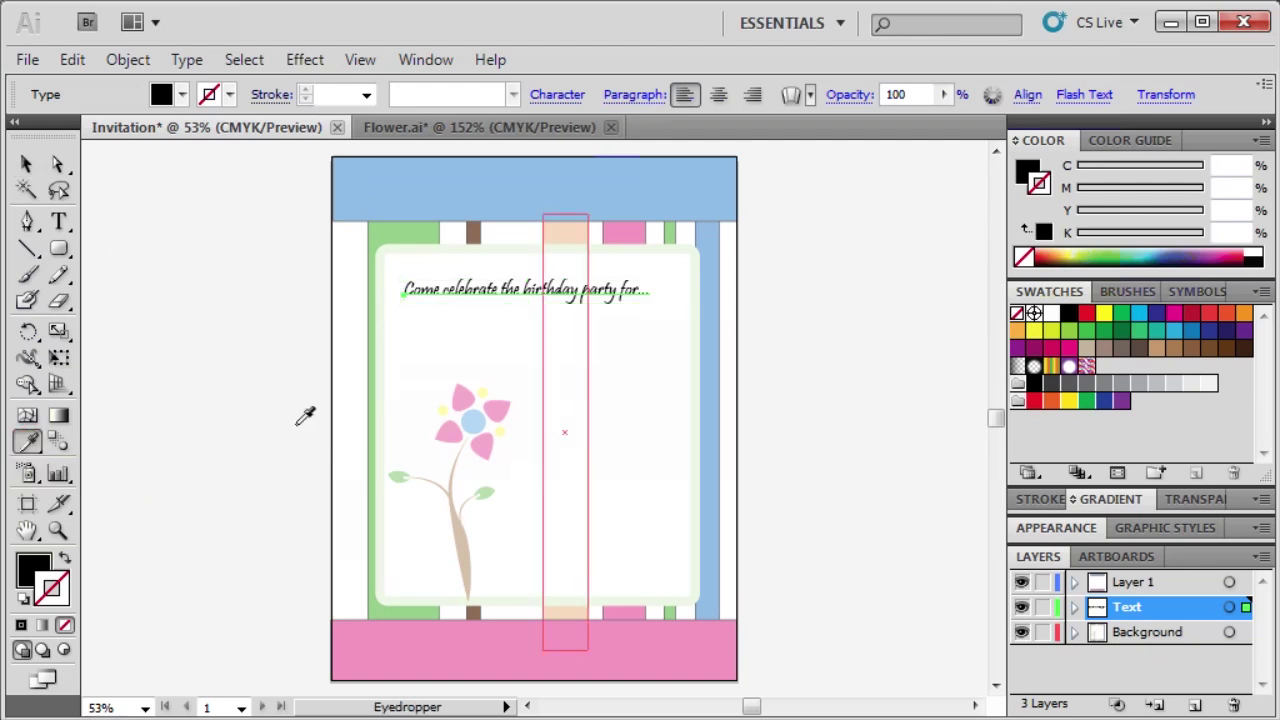
pyautogui.click(562, 236)
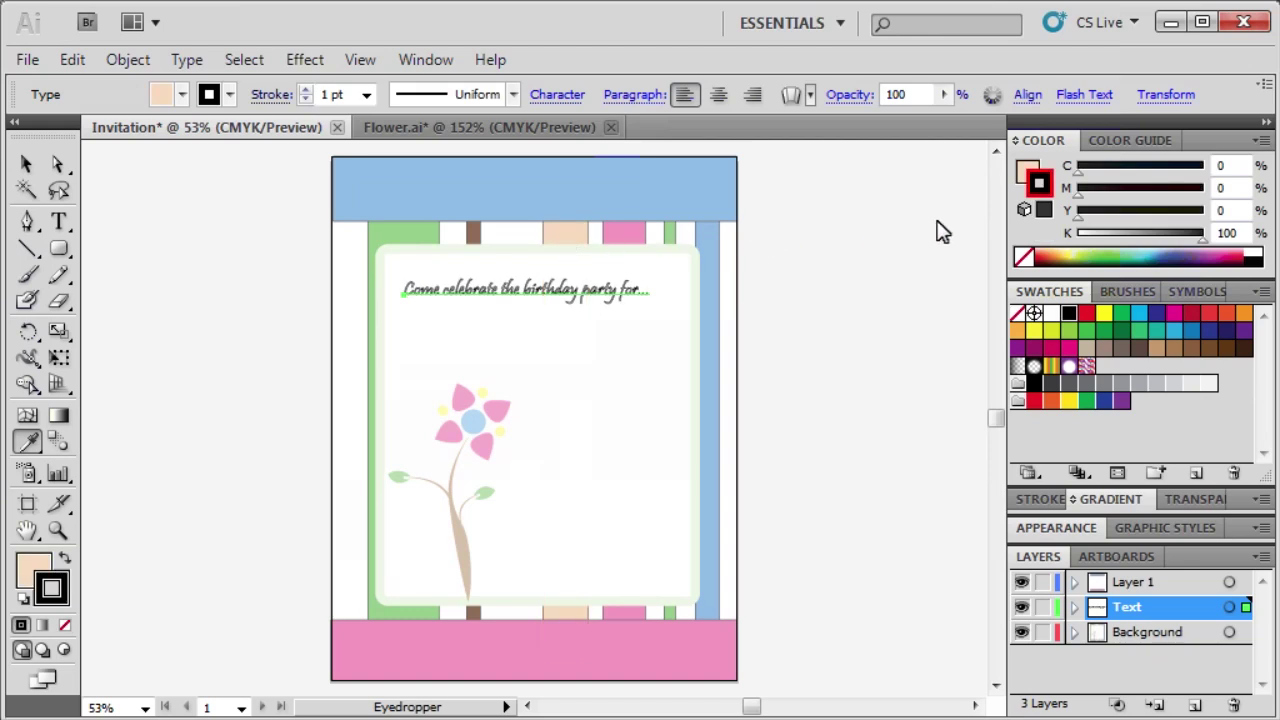
pyautogui.click(1036, 187)
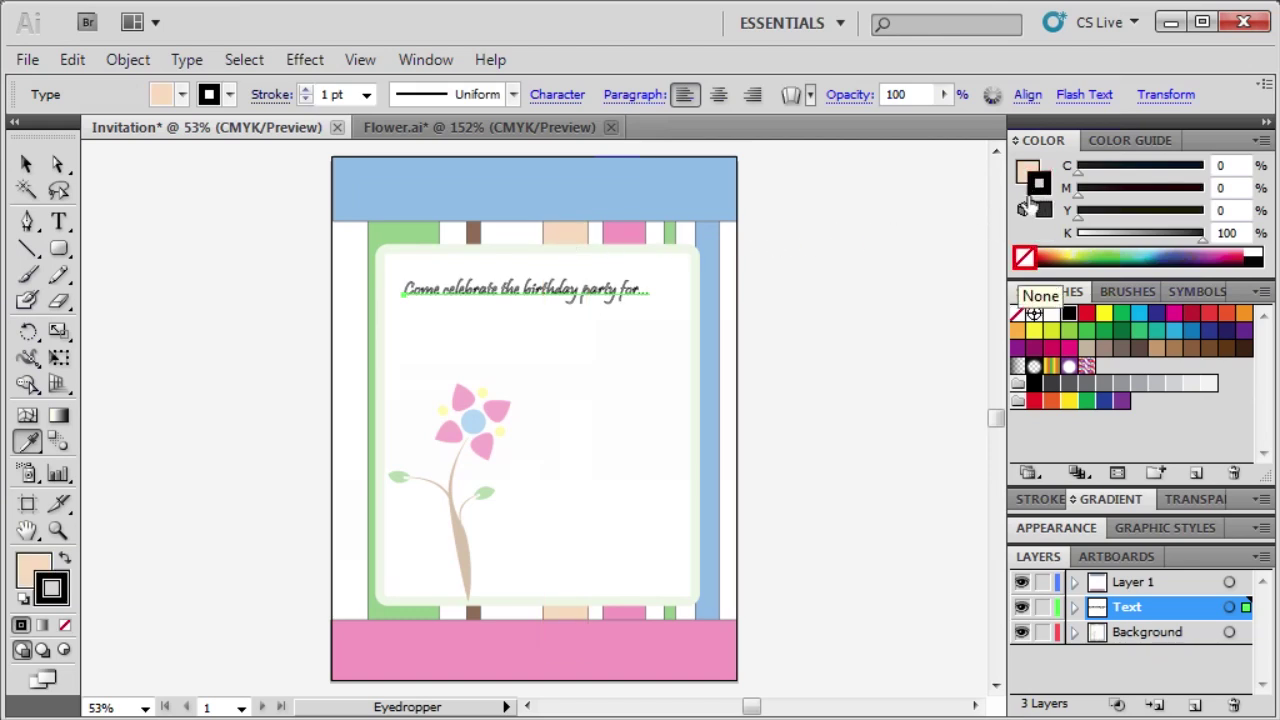
pyautogui.click(1023, 260)
# Centre the peach headline horizontally on the artboard with Align to Artboard.
pyautogui.press('v')
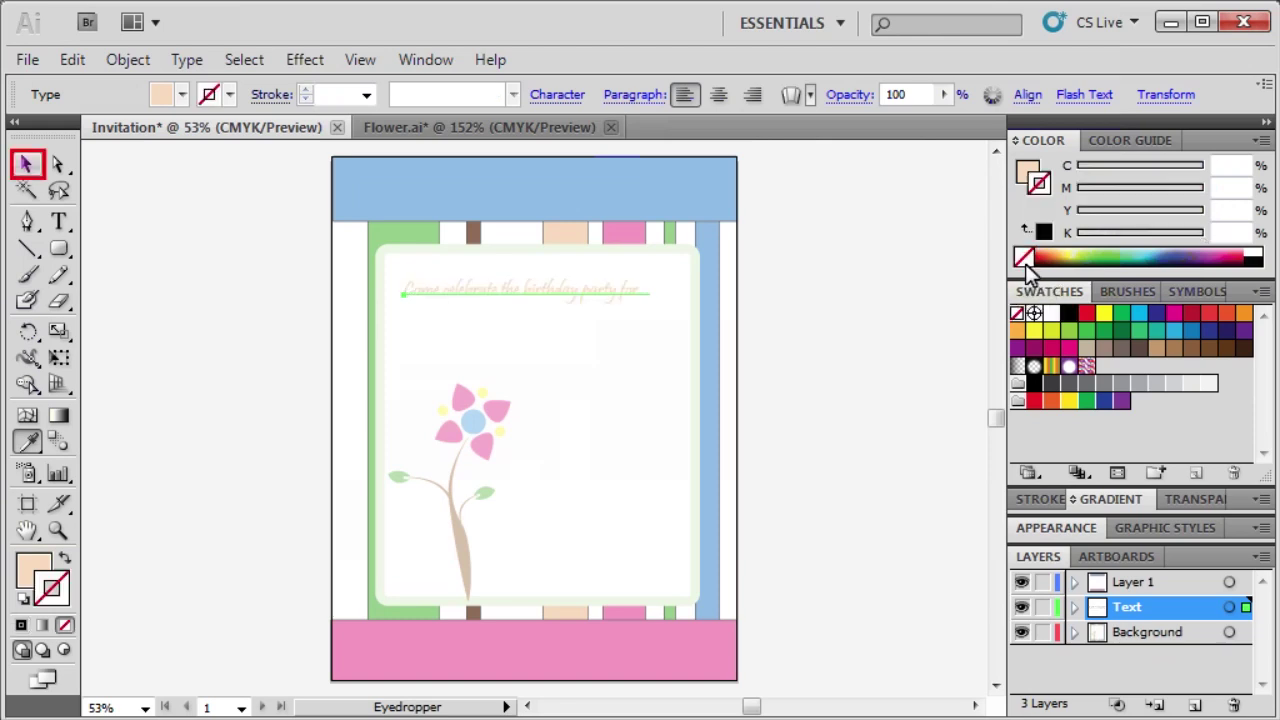
pyautogui.click(27, 162)
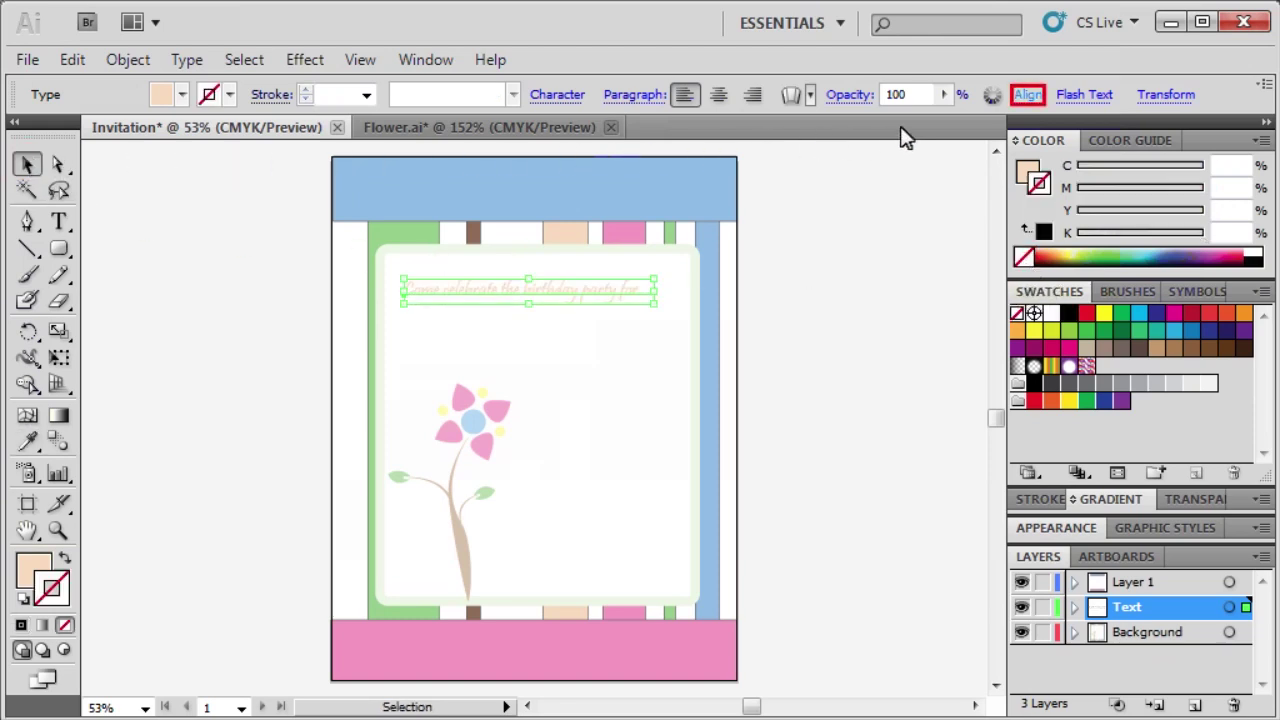
pyautogui.click(1028, 94)
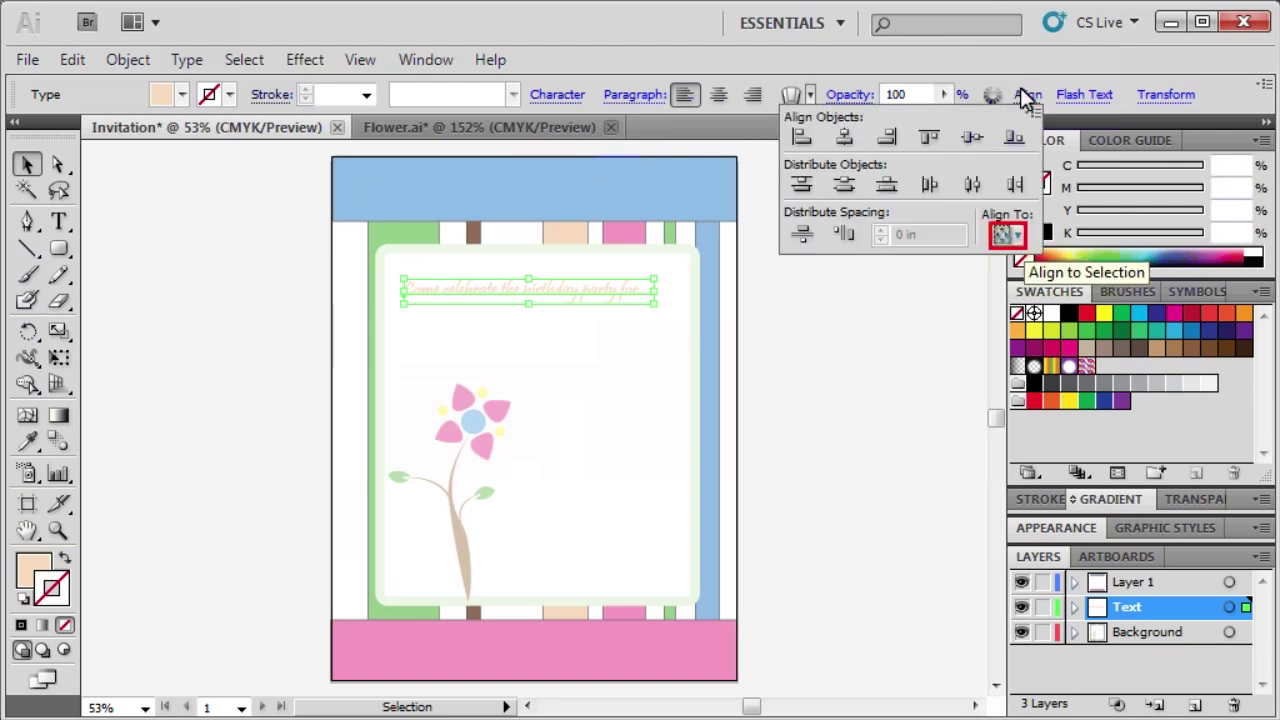
pyautogui.click(1006, 232)
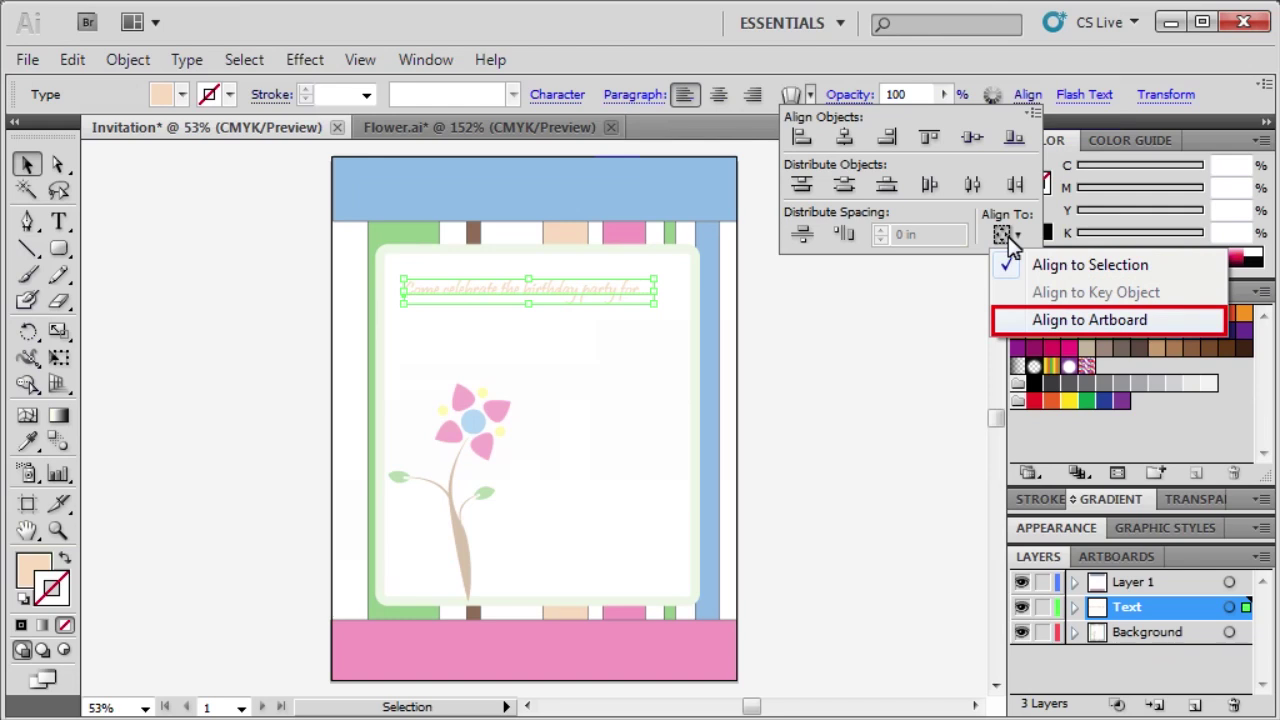
pyautogui.click(1052, 320)
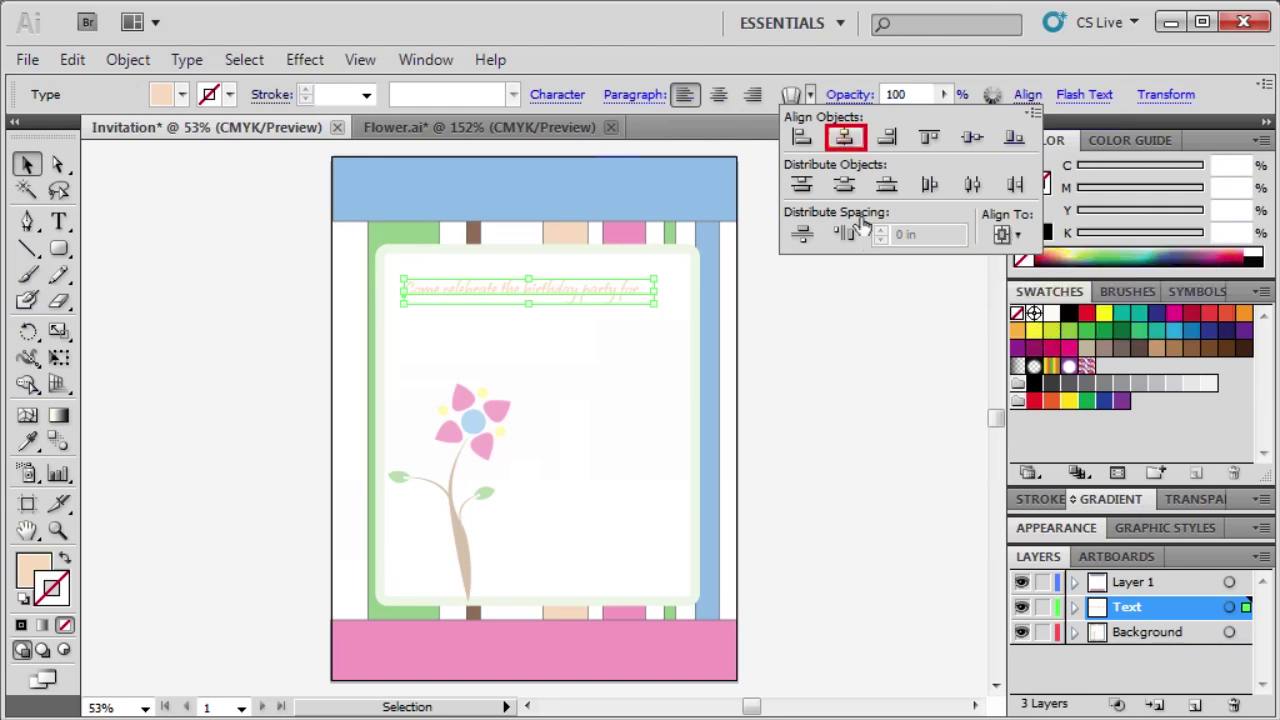
pyautogui.click(845, 137)
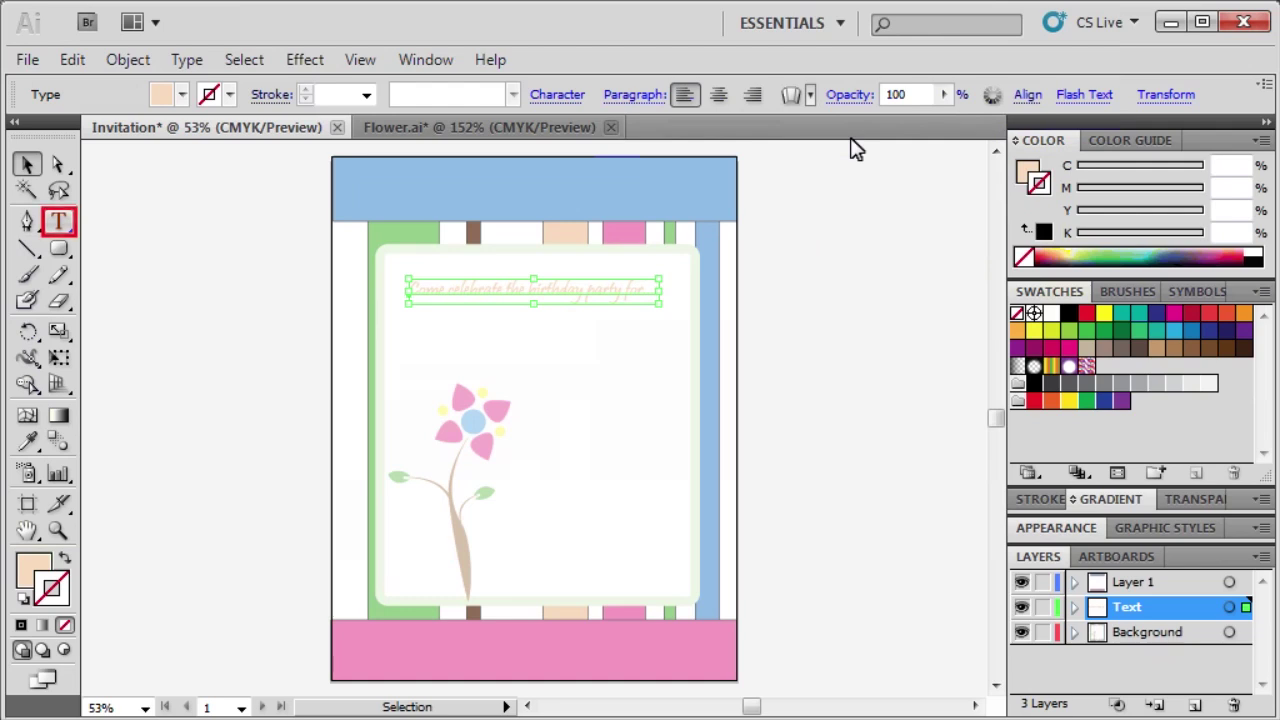
# Type the birthday child's name on a new line below the headline.
pyautogui.click(60, 222)
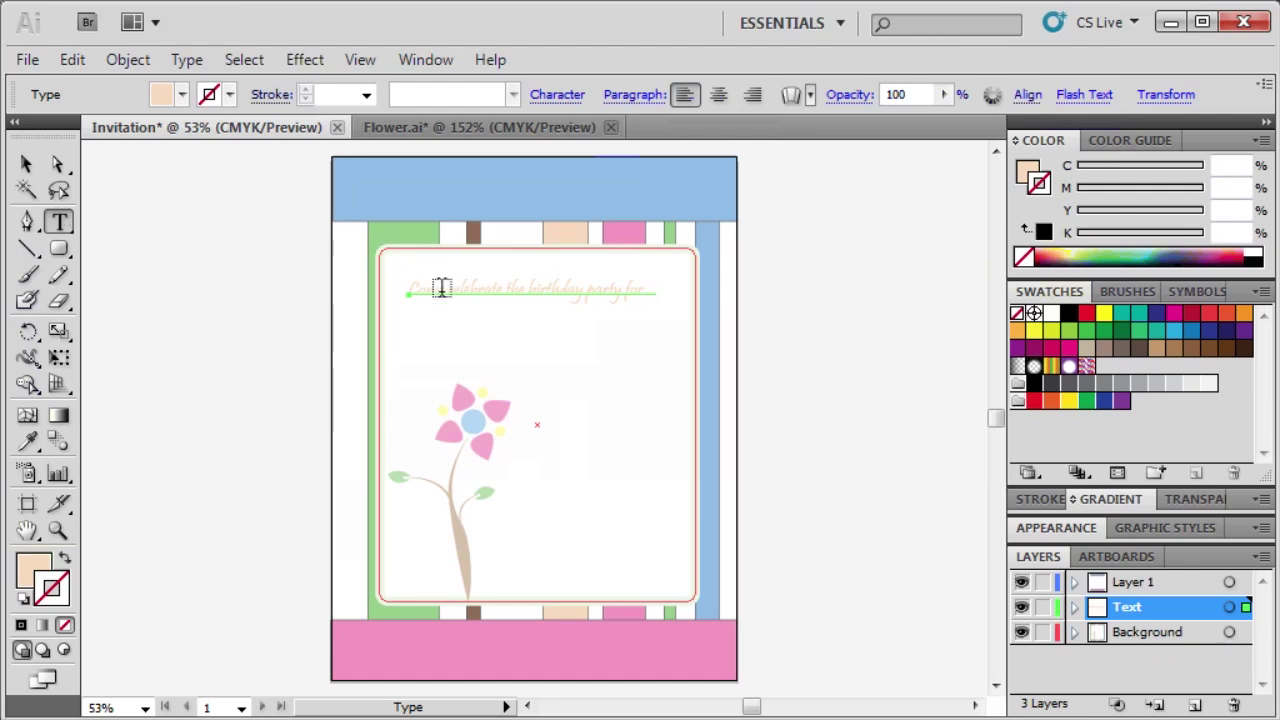
pyautogui.click(450, 317)
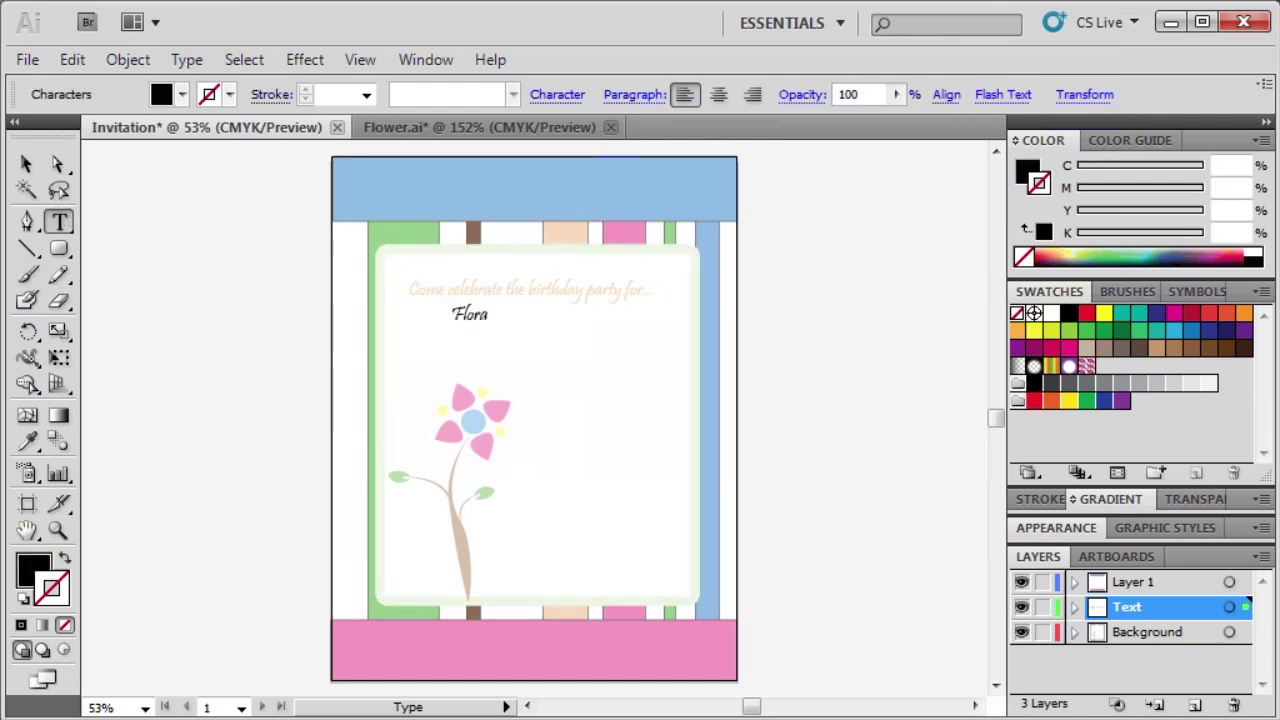
pyautogui.press('Escape')
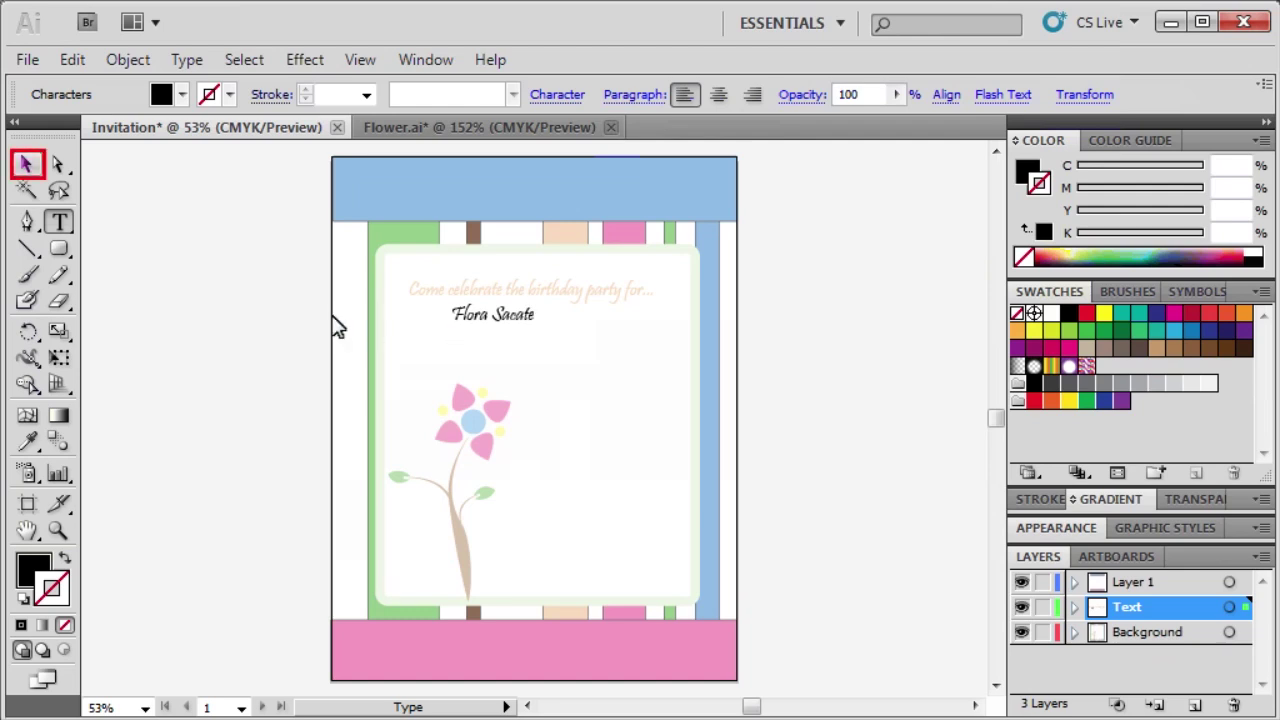
# Set the name's font to Baskerville Old Face at 50 pt in the Character panel.
pyautogui.click(28, 163)
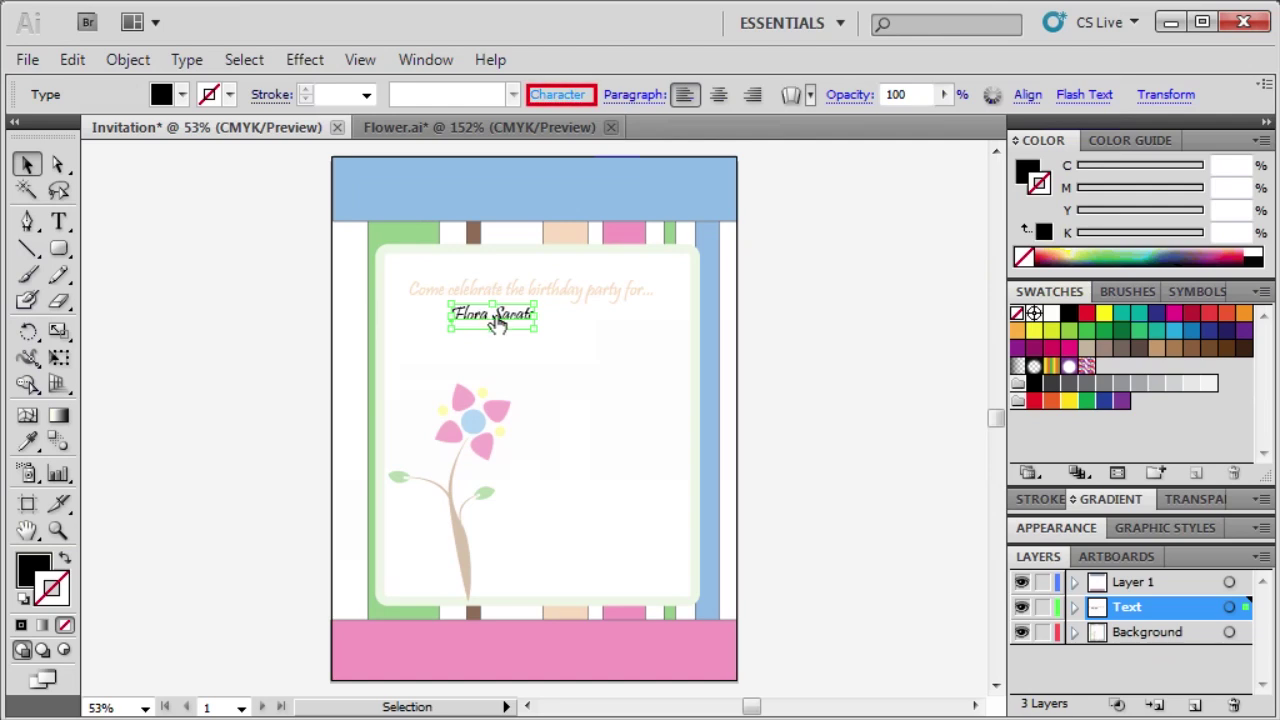
pyautogui.click(545, 93)
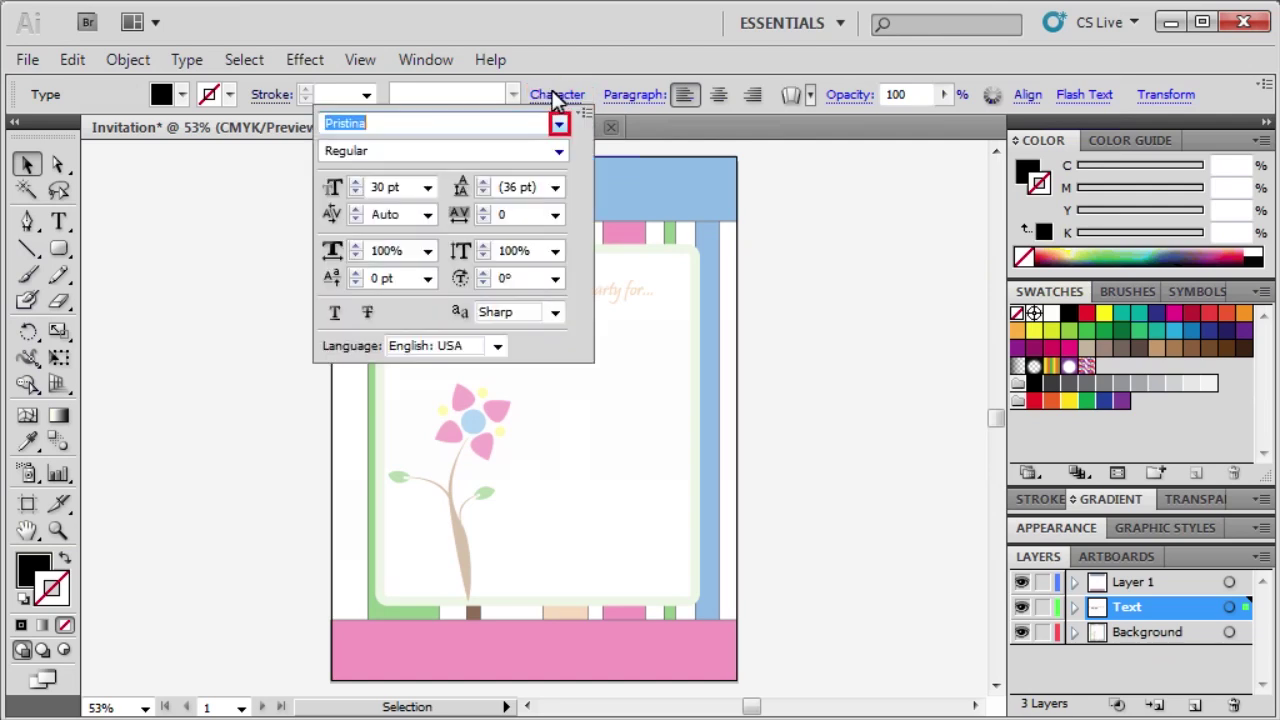
pyautogui.click(559, 123)
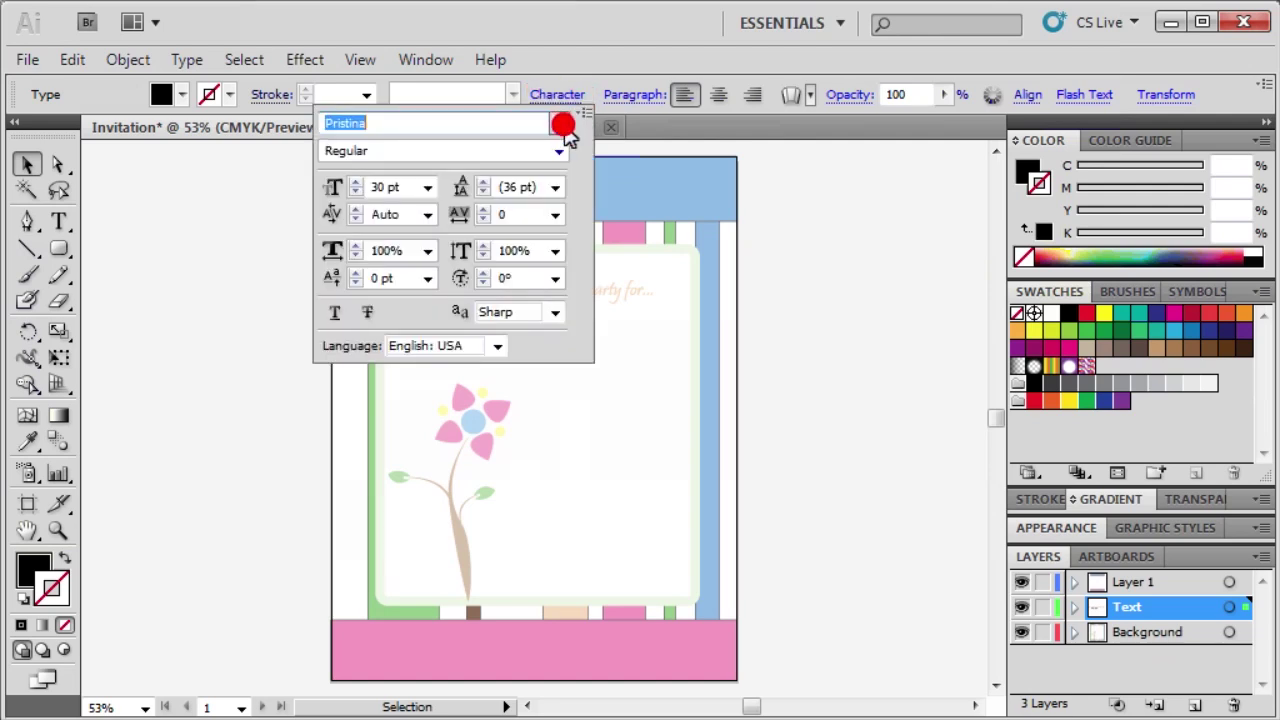
pyautogui.moveTo(557, 236); pyautogui.dragTo(556, 183)
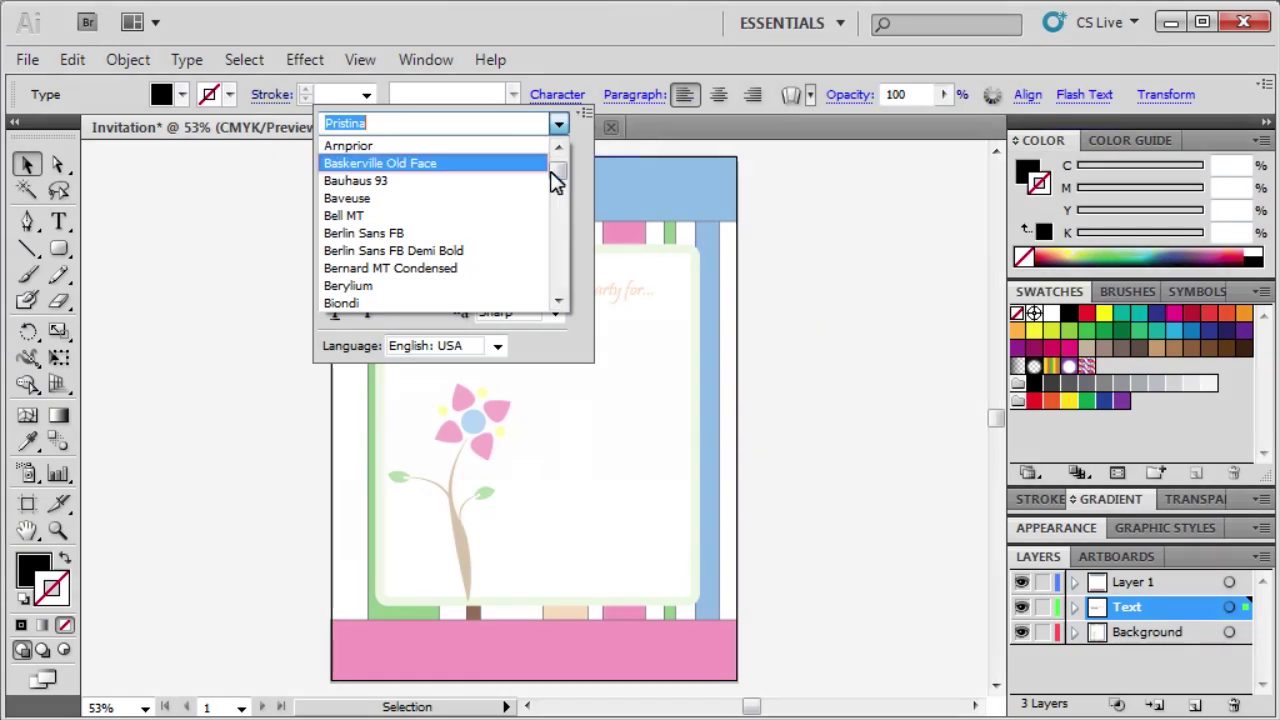
pyautogui.click(465, 164)
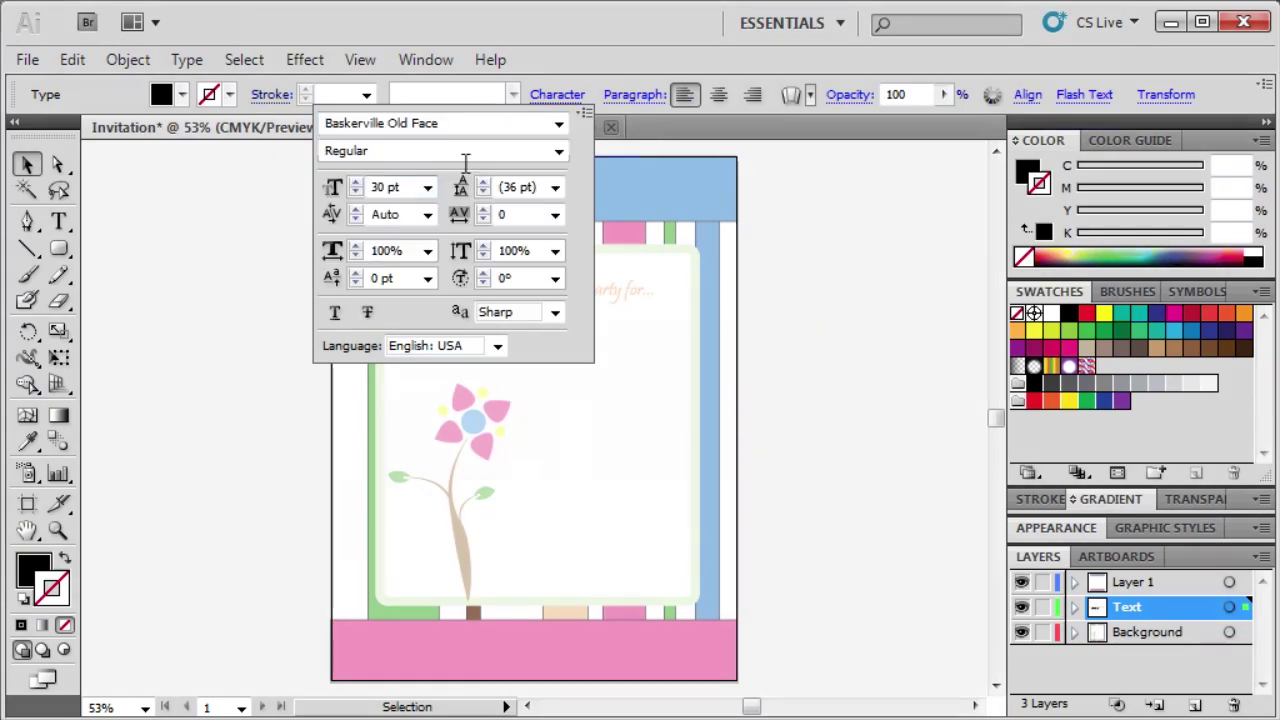
pyautogui.tripleClick(383, 186)
pyautogui.write('50')
pyautogui.press('Return')
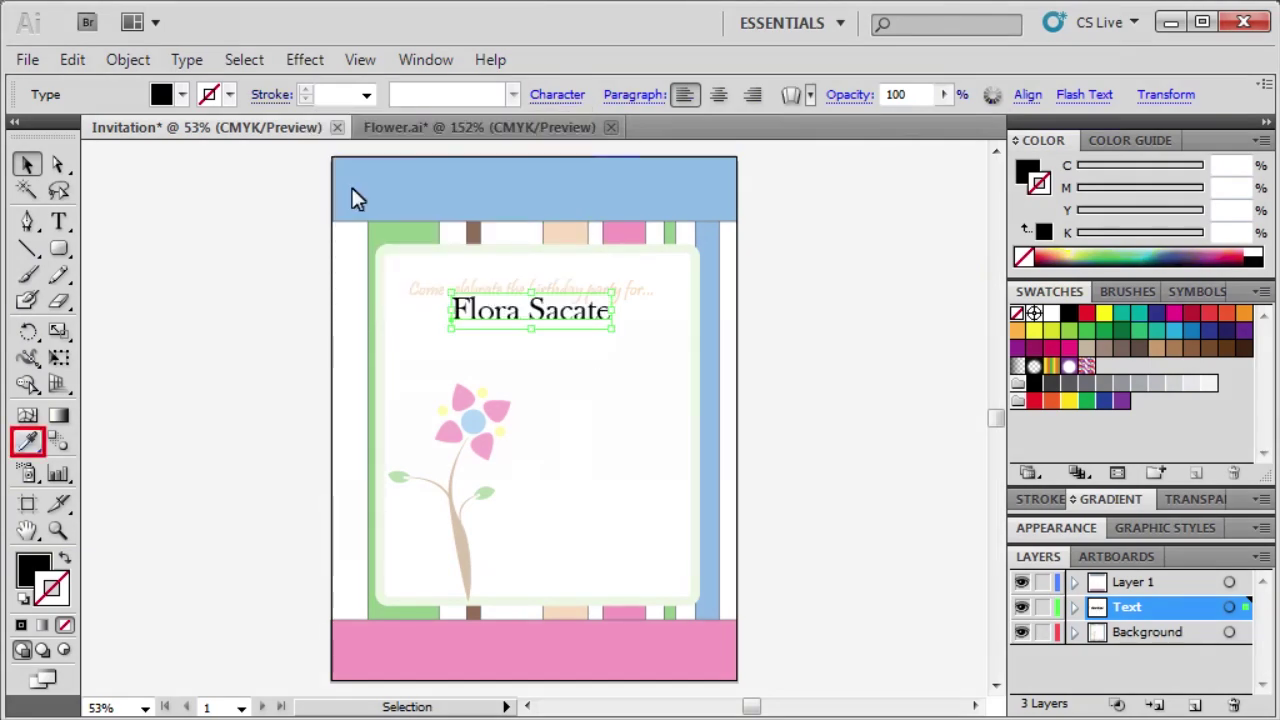
# Fill the name with the pink sampled from the bottom band and set its stroke to None.
pyautogui.click(28, 441)
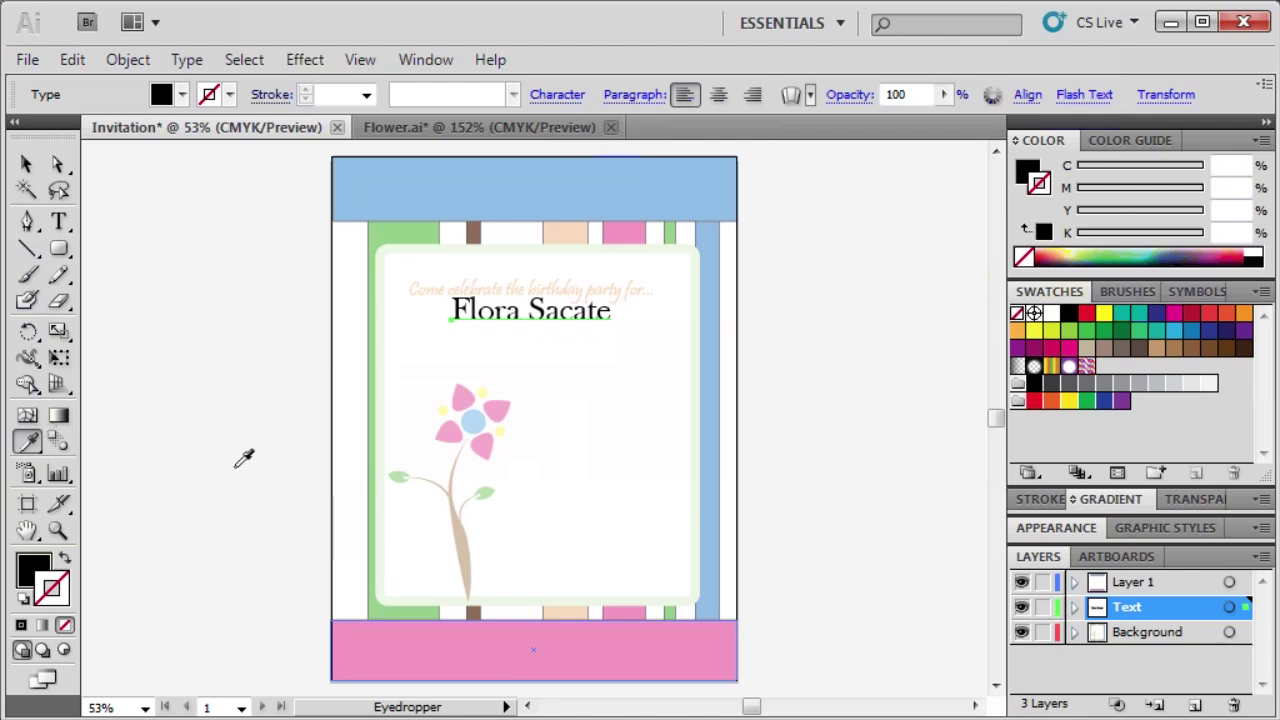
pyautogui.click(371, 638)
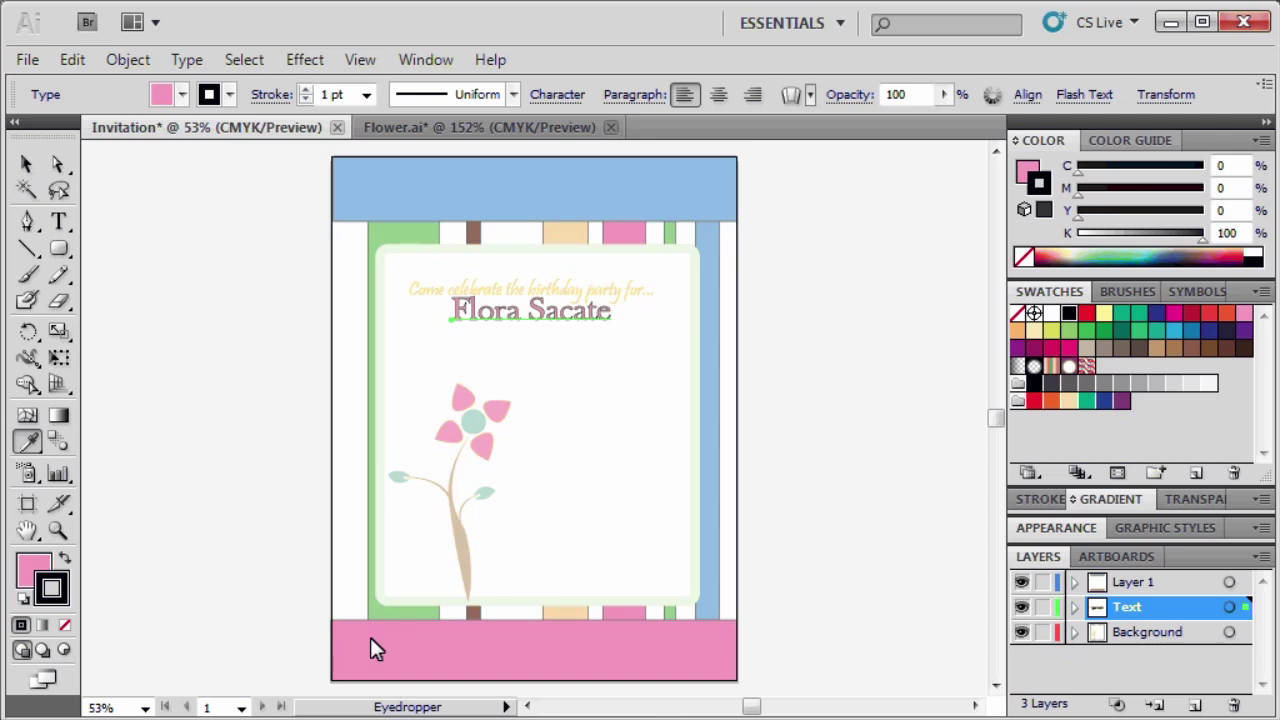
pyautogui.click(1023, 258)
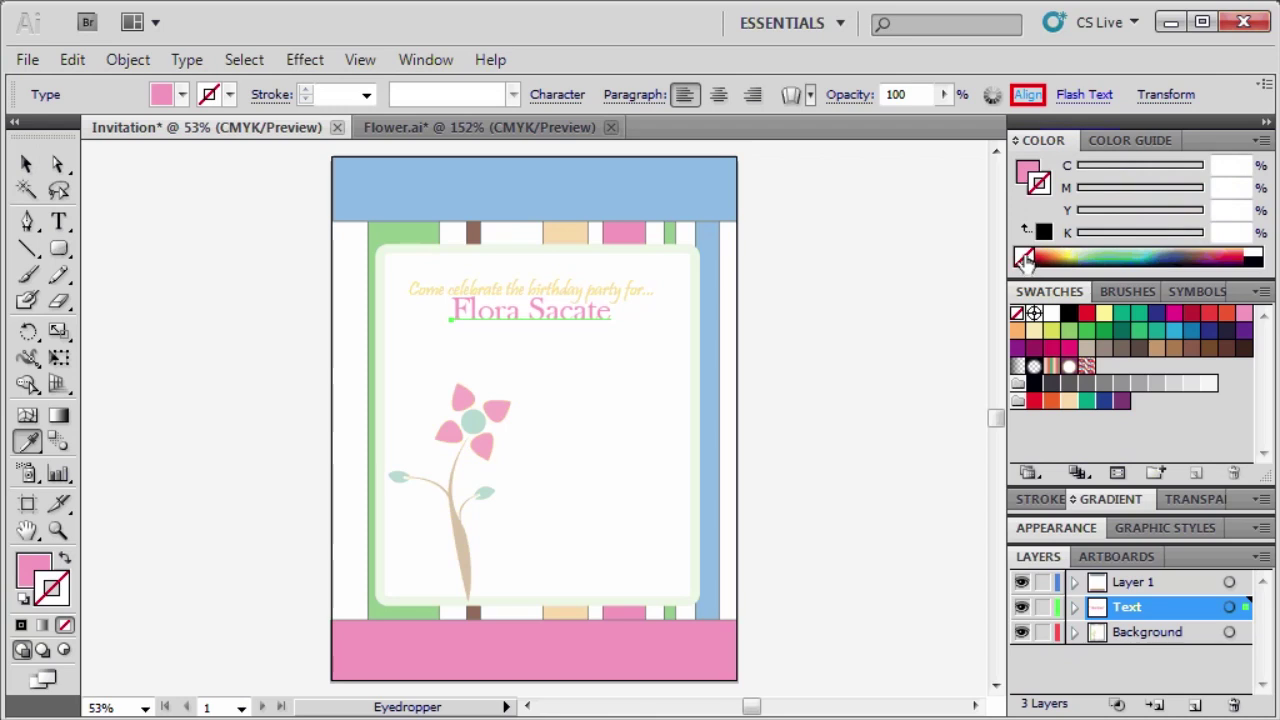
# Centre the pink name horizontally with Align to Artboard and Horizontal Align Center.
pyautogui.click(1028, 95)
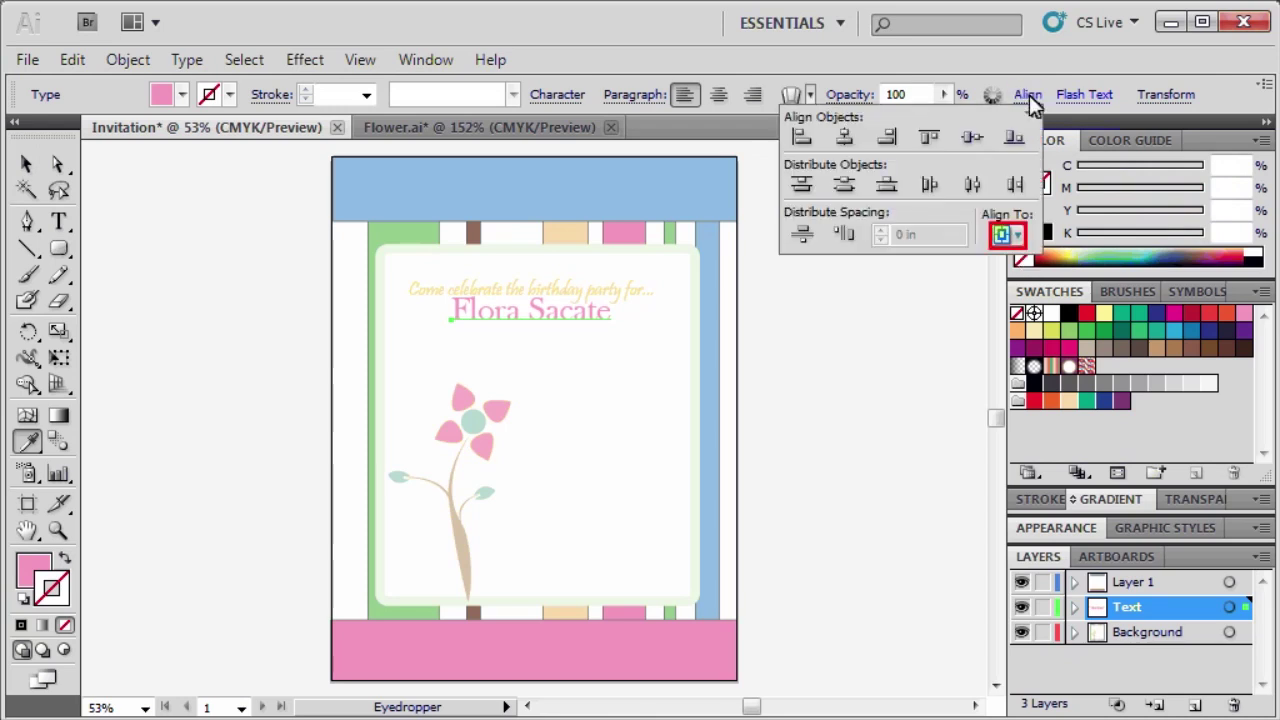
pyautogui.click(1020, 240)
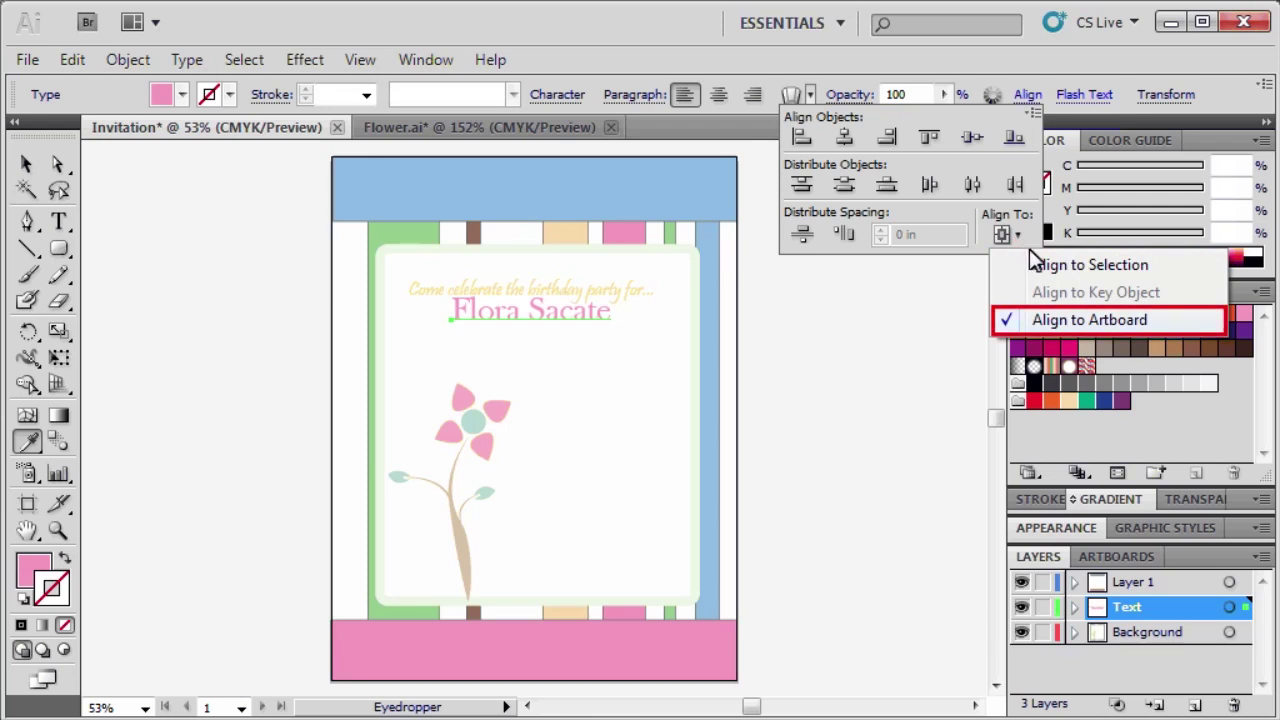
pyautogui.click(1036, 320)
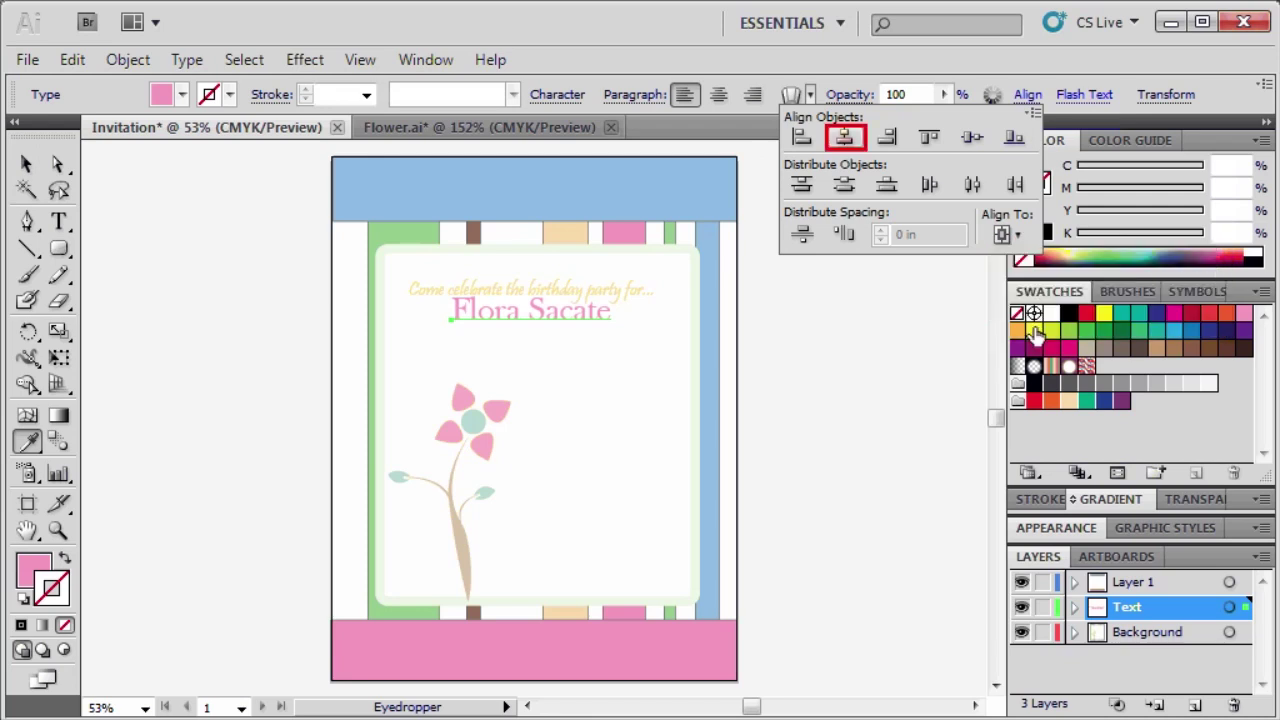
pyautogui.click(847, 139)
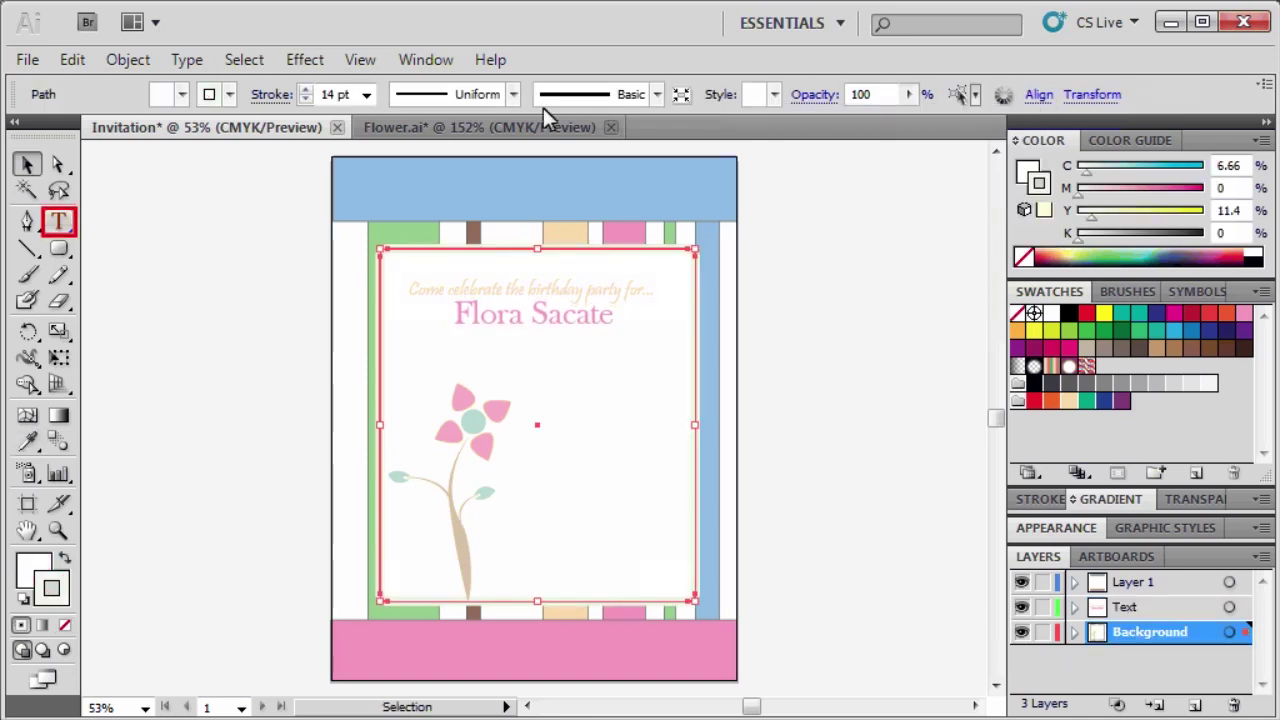
pyautogui.click(60, 219)
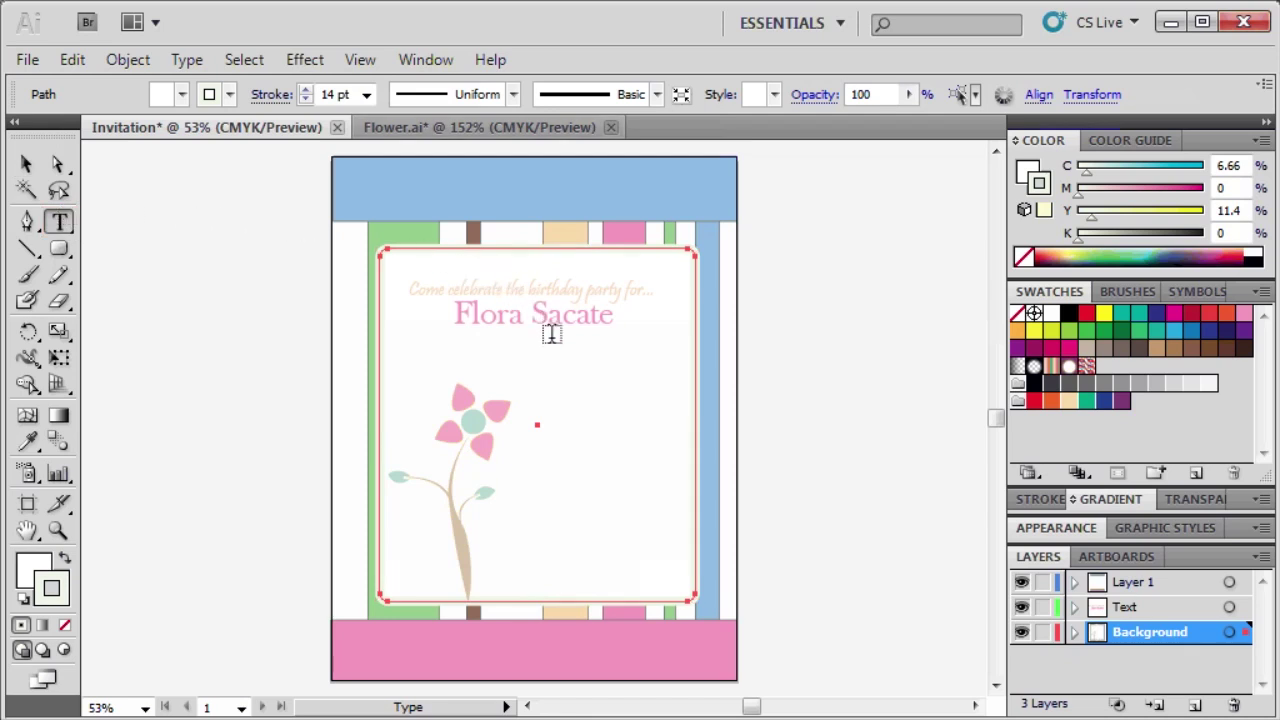
# Type the details block: Monday, March 28th, 2011, 12:00P.M., Student Union, and the venue's address and city.
pyautogui.click(561, 377)
pyautogui.write('Mon')
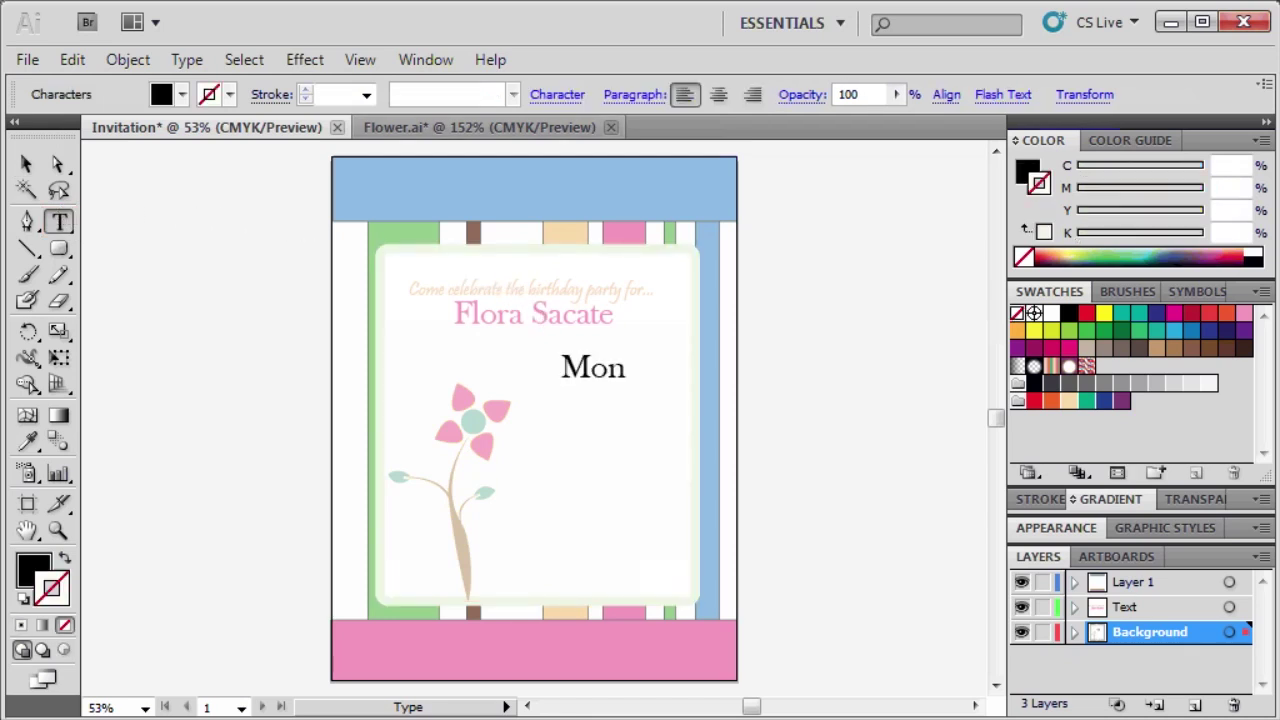
pyautogui.write('day, Marc')
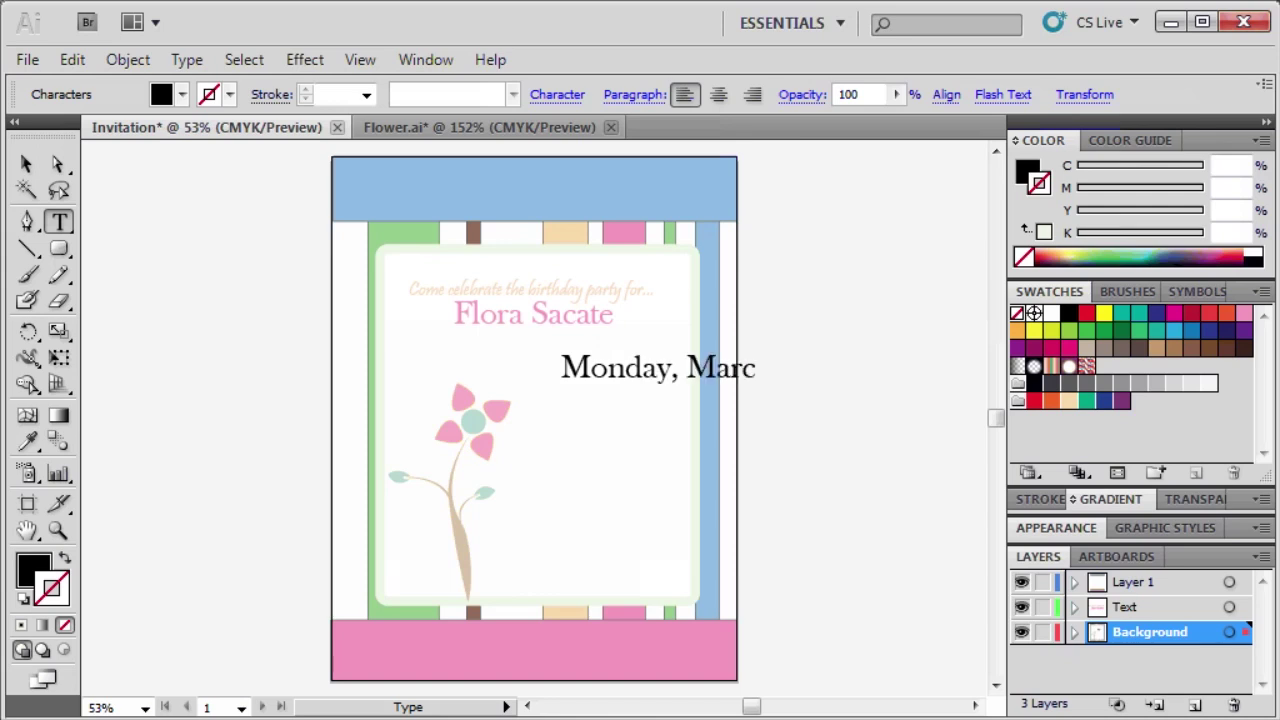
pyautogui.write('h 28th, 20')
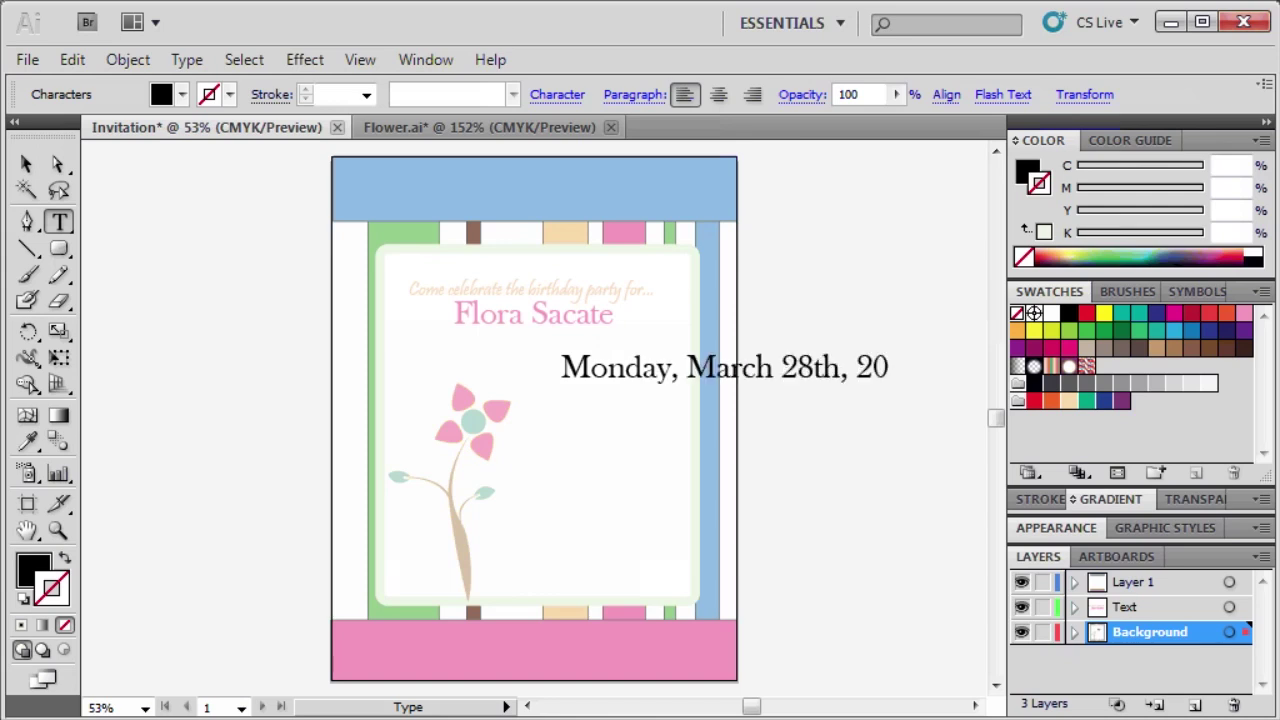
pyautogui.write('11')
pyautogui.press('Return')
pyautogui.write('12')
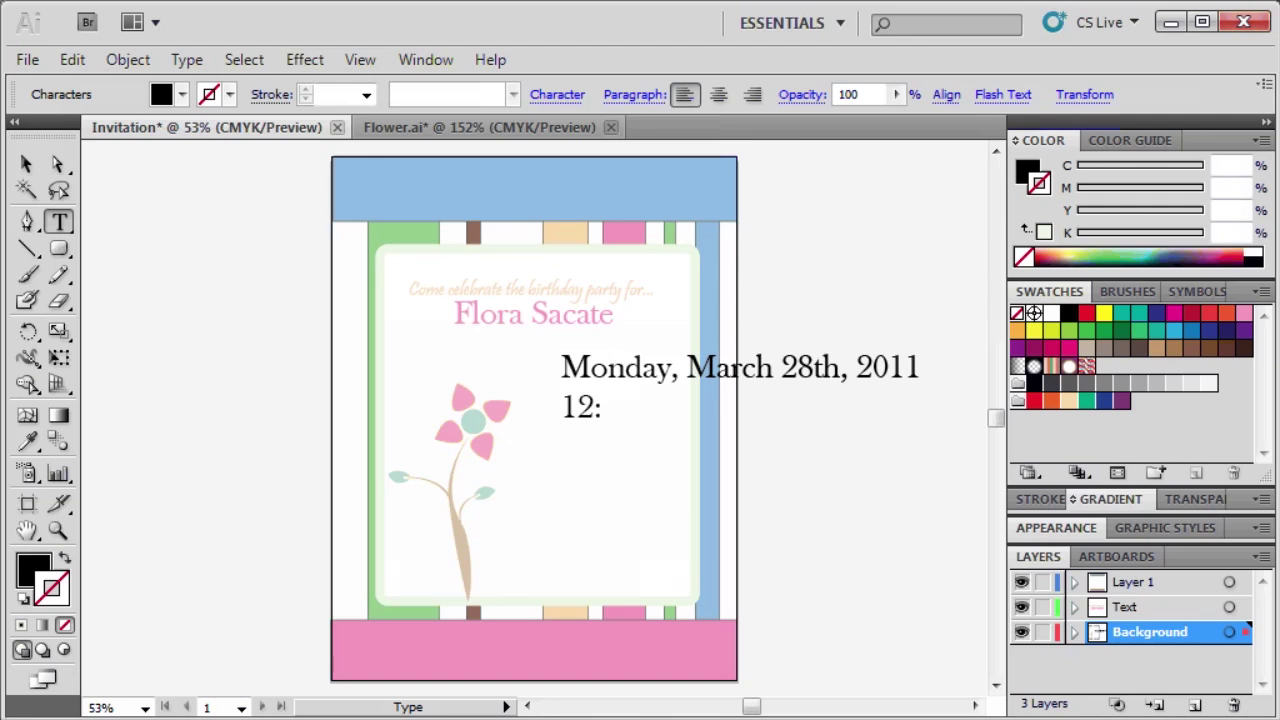
pyautogui.write(':00pm')
pyautogui.press('BackSpace')
pyautogui.press('BackSpace')
pyautogui.write('P.M. ')
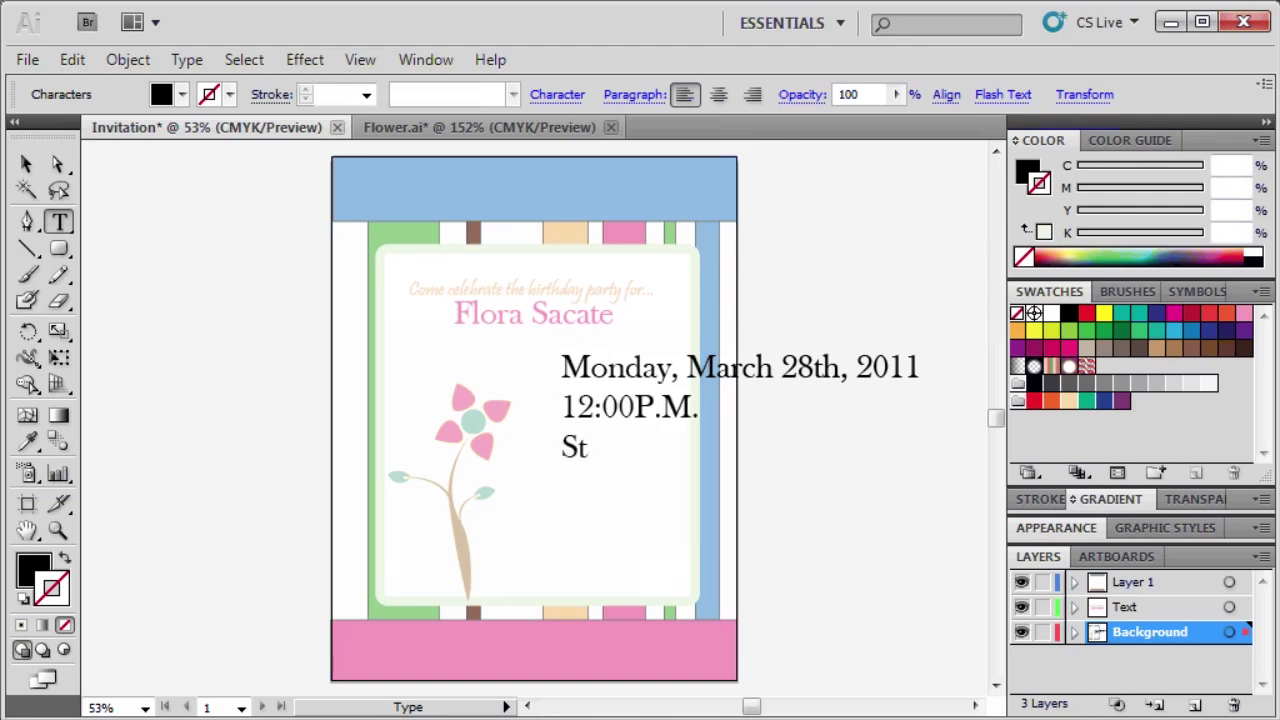
pyautogui.write('Student')
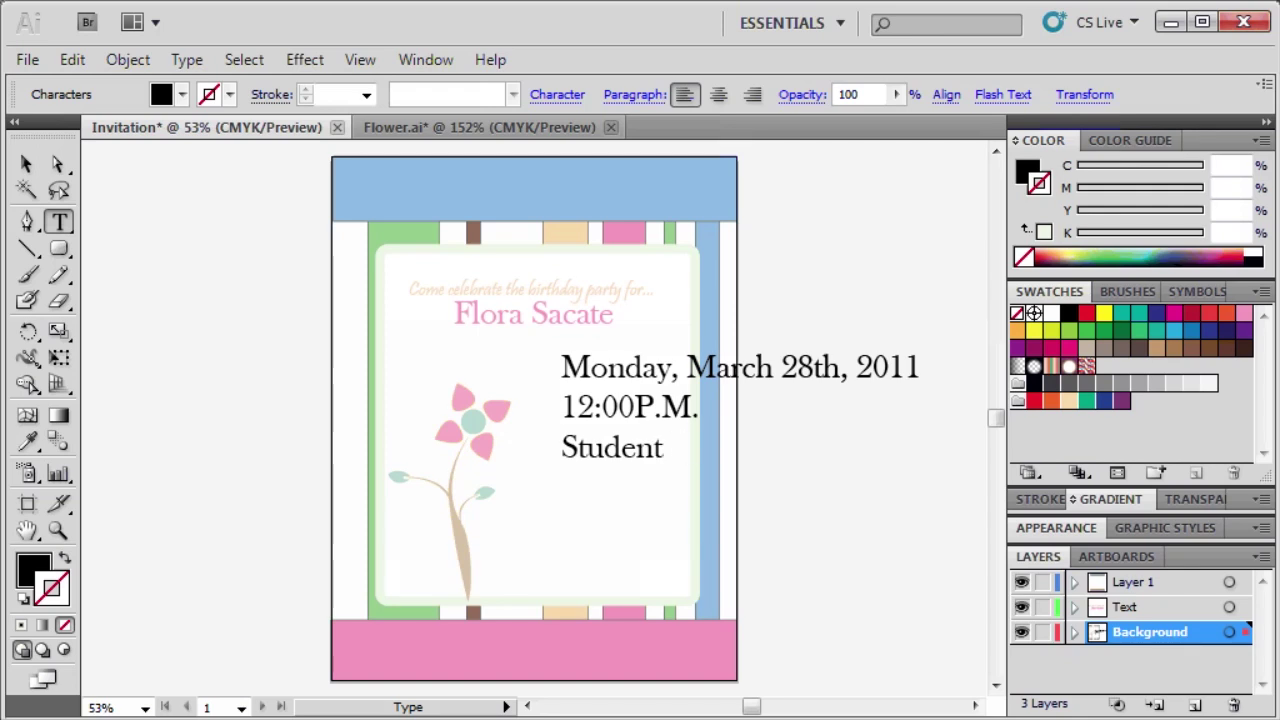
pyautogui.write(' Union ')
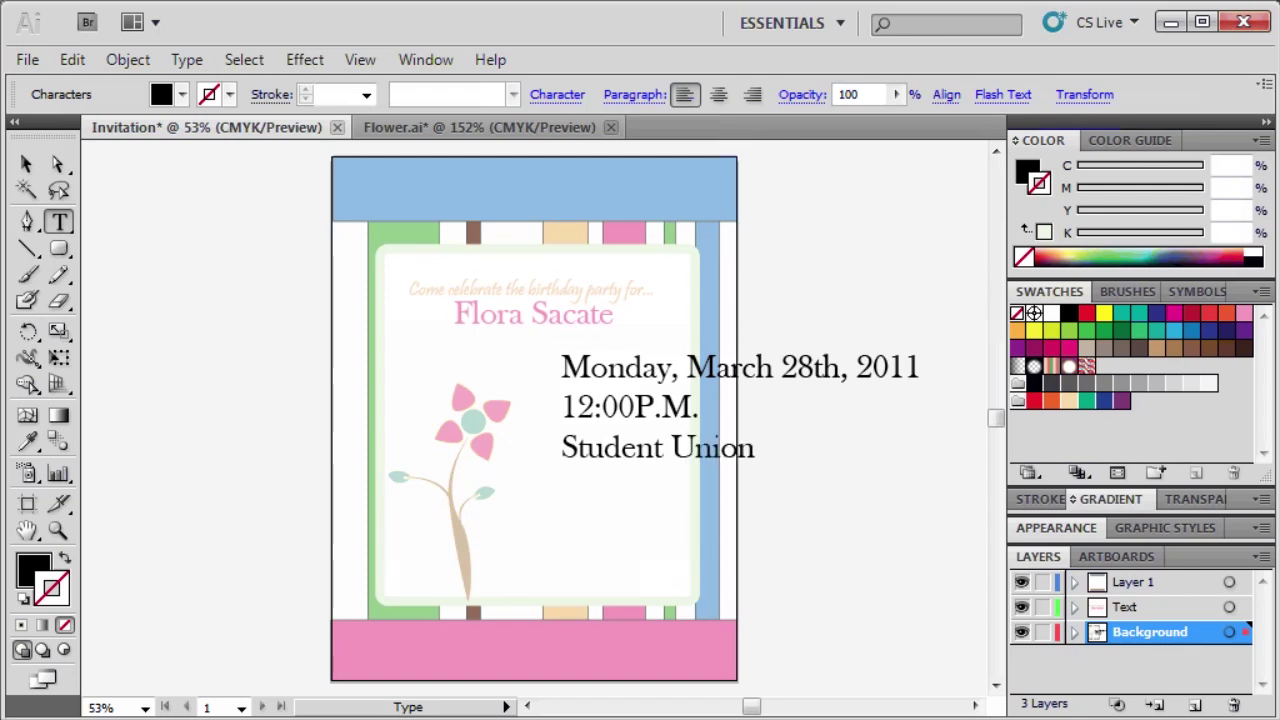
pyautogui.write('5151 Stat')
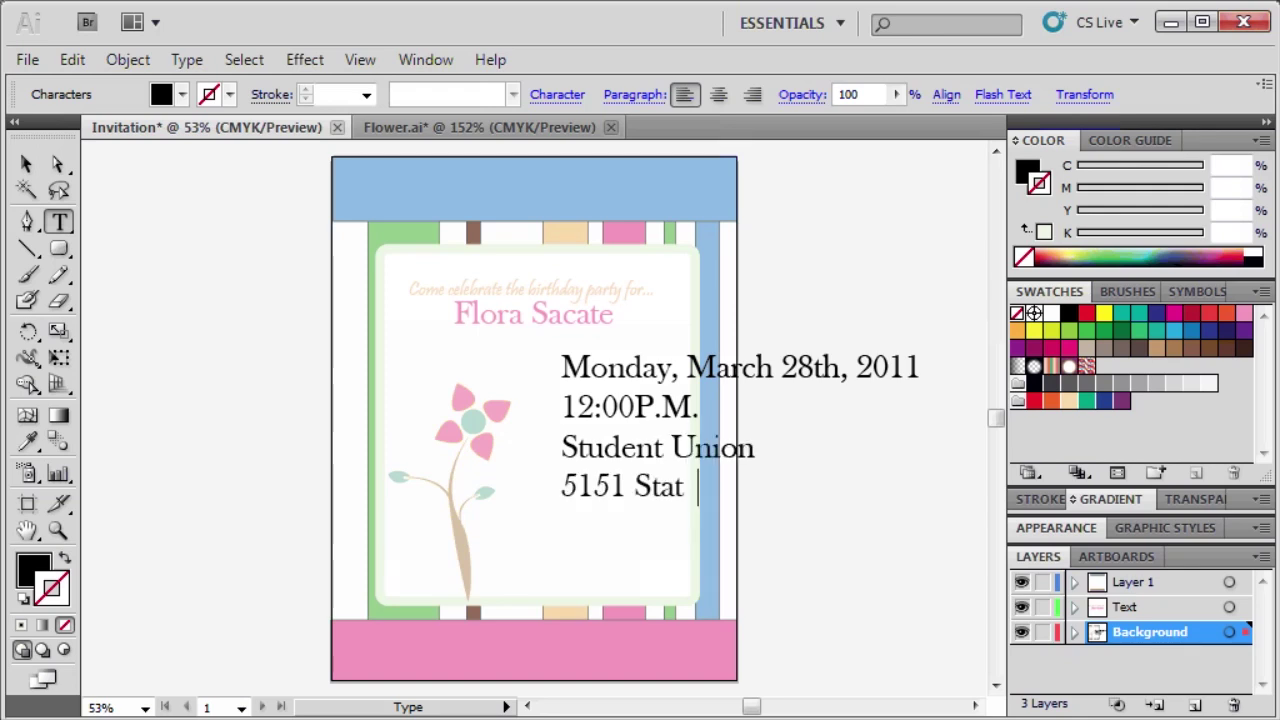
pyautogui.write('e Univers')
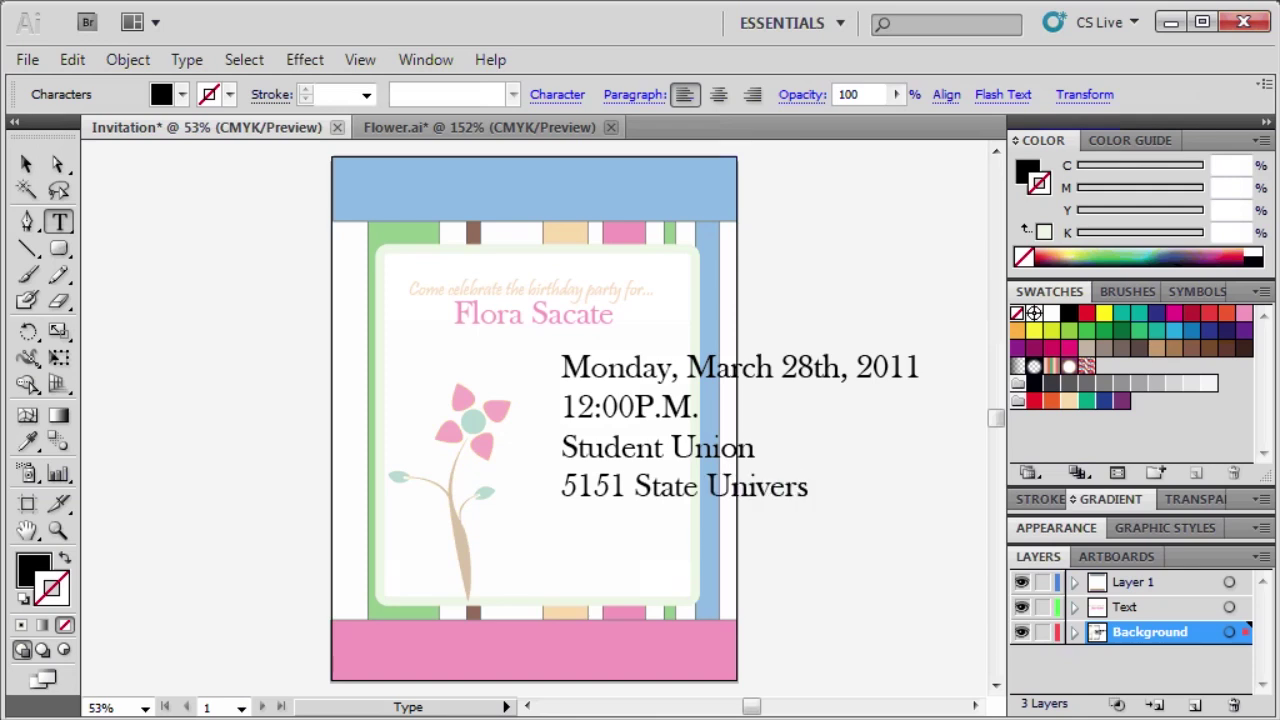
pyautogui.write('ity Drive')
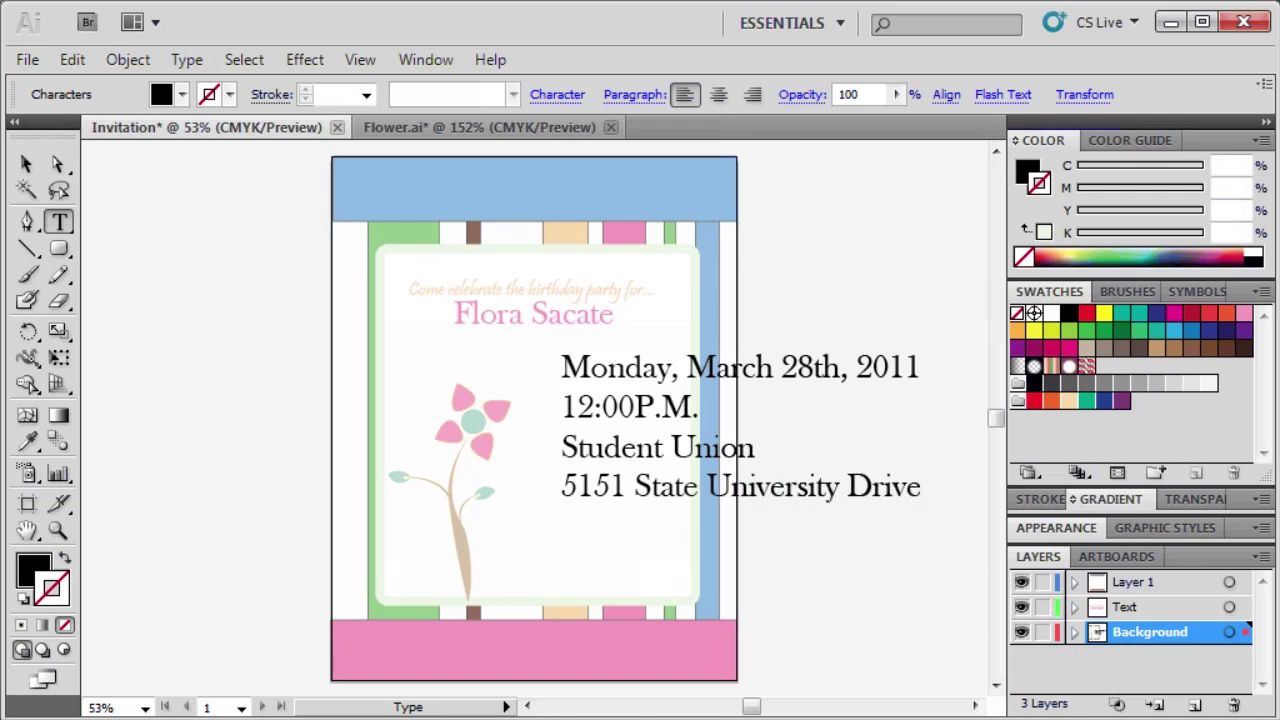
pyautogui.press('Return')
pyautogui.write('Los Angeles')
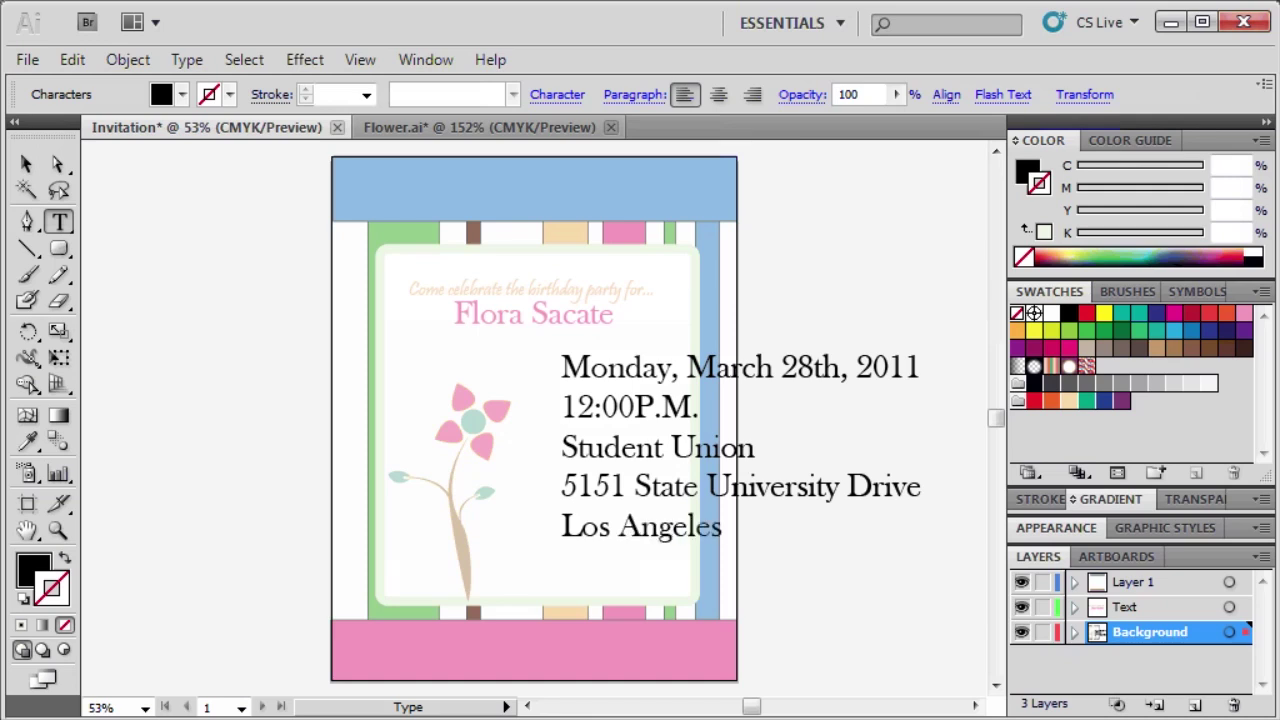
pyautogui.write(', CA 9')
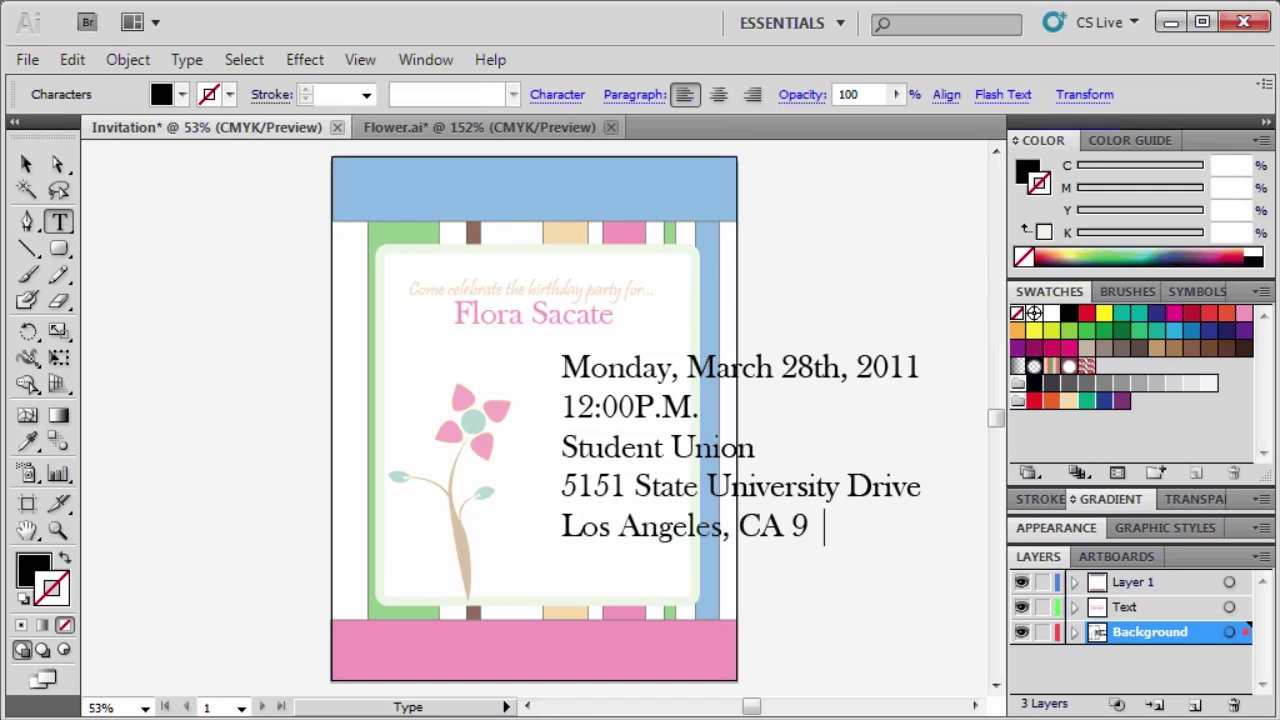
pyautogui.write('0032')
pyautogui.press('Escape')
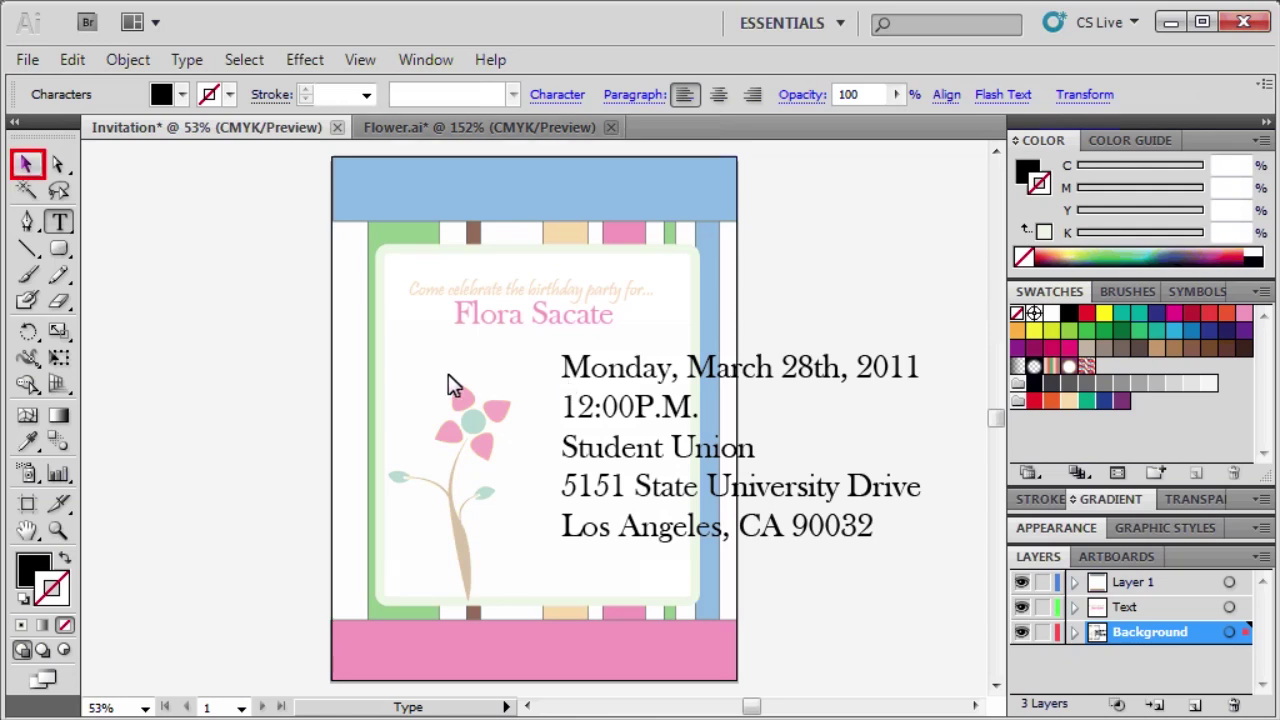
# Set the event details to Pristina 25 pt and move them up beside the flower.
pyautogui.click(26, 166)
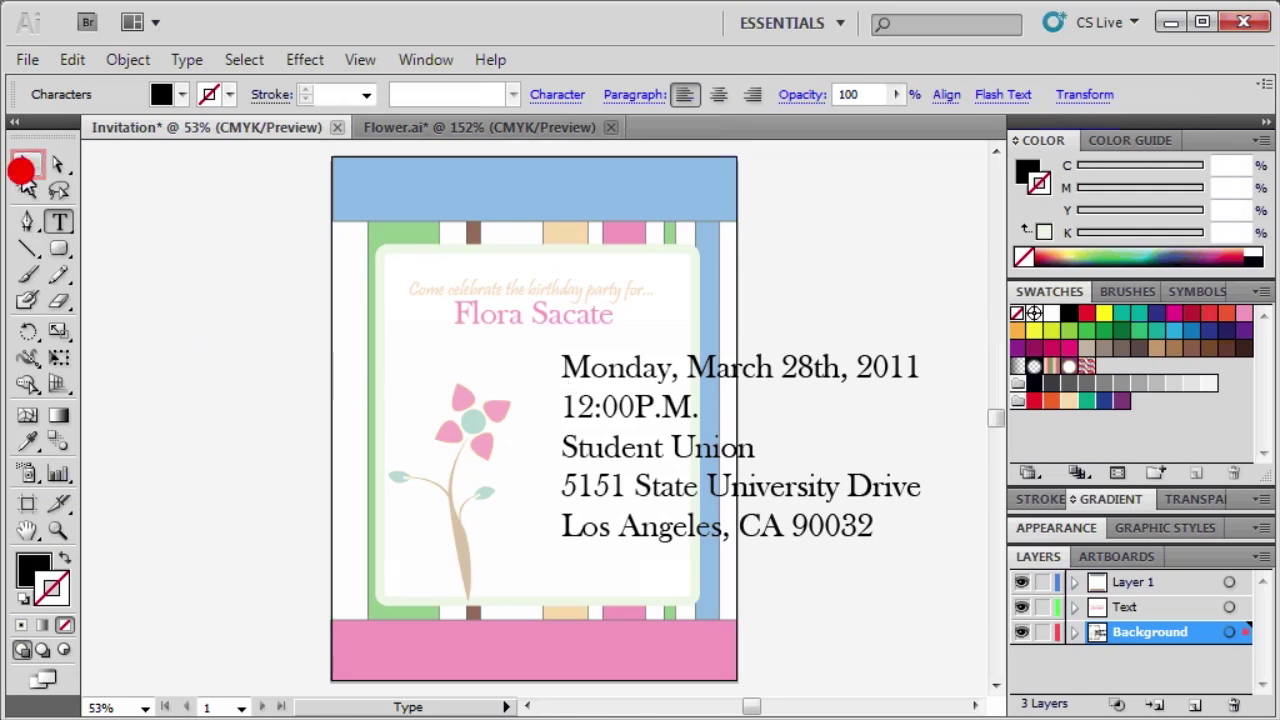
pyautogui.click(699, 425)
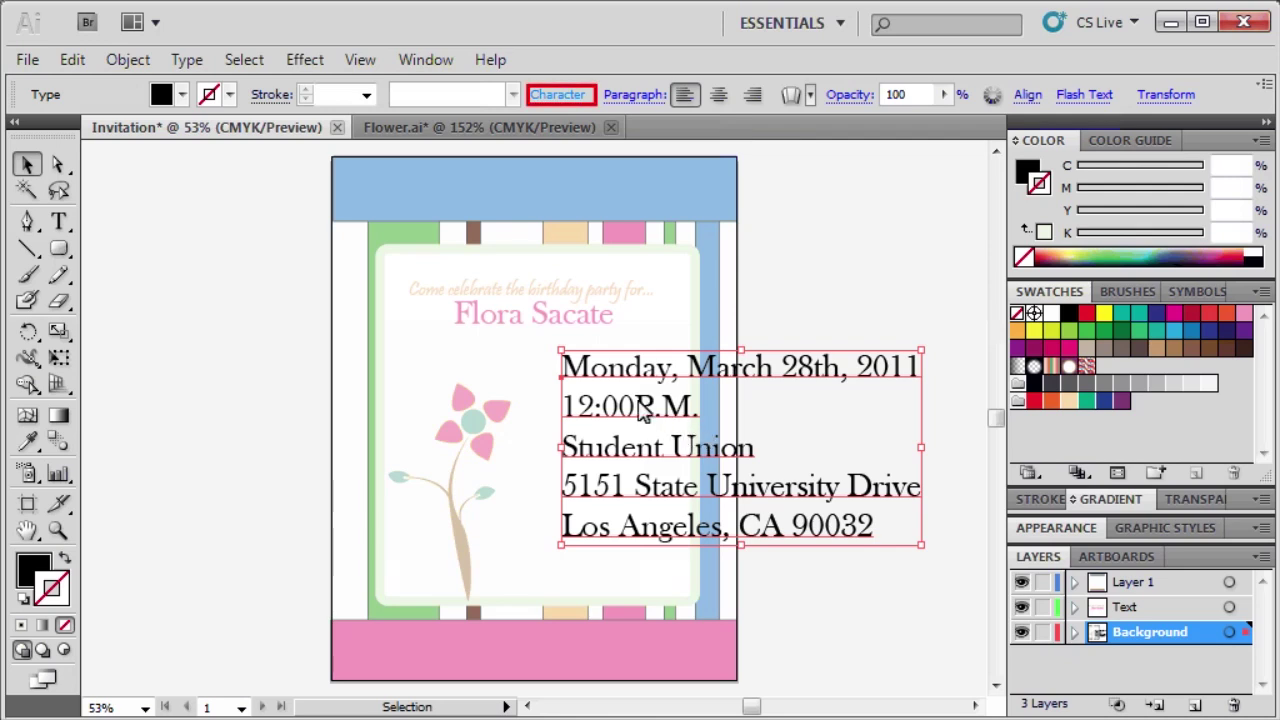
pyautogui.click(572, 95)
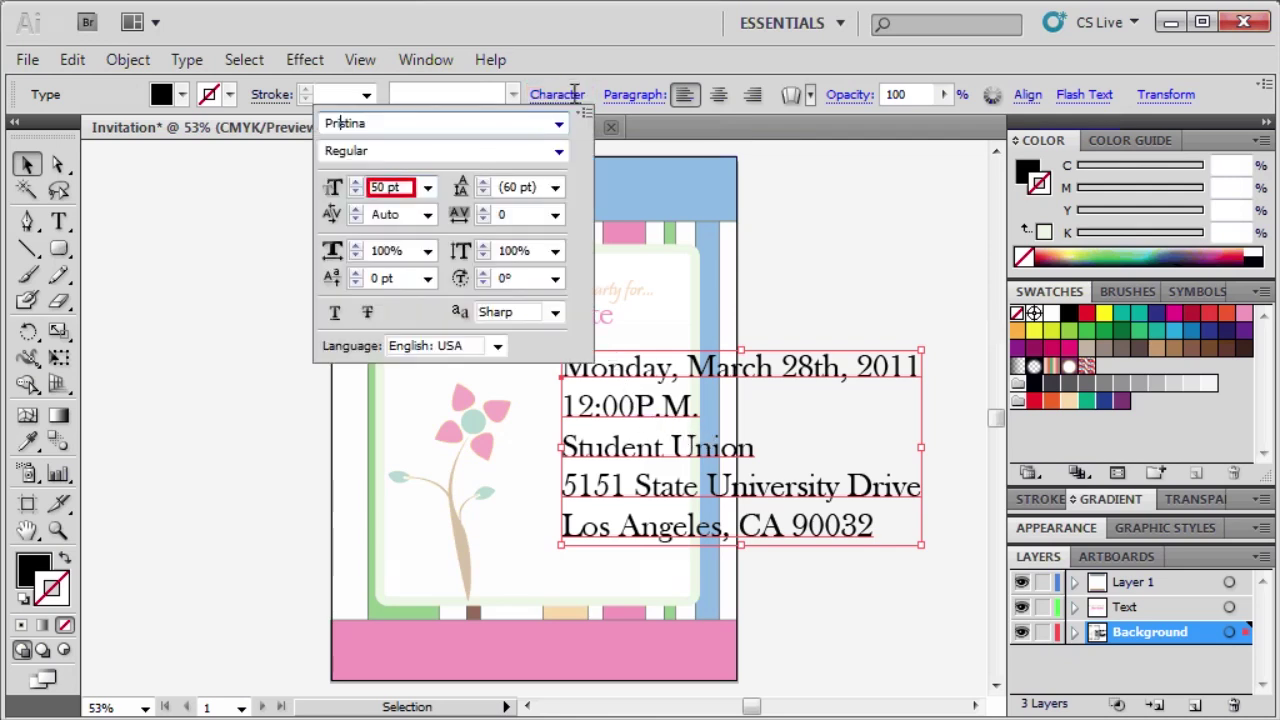
pyautogui.click(400, 187)
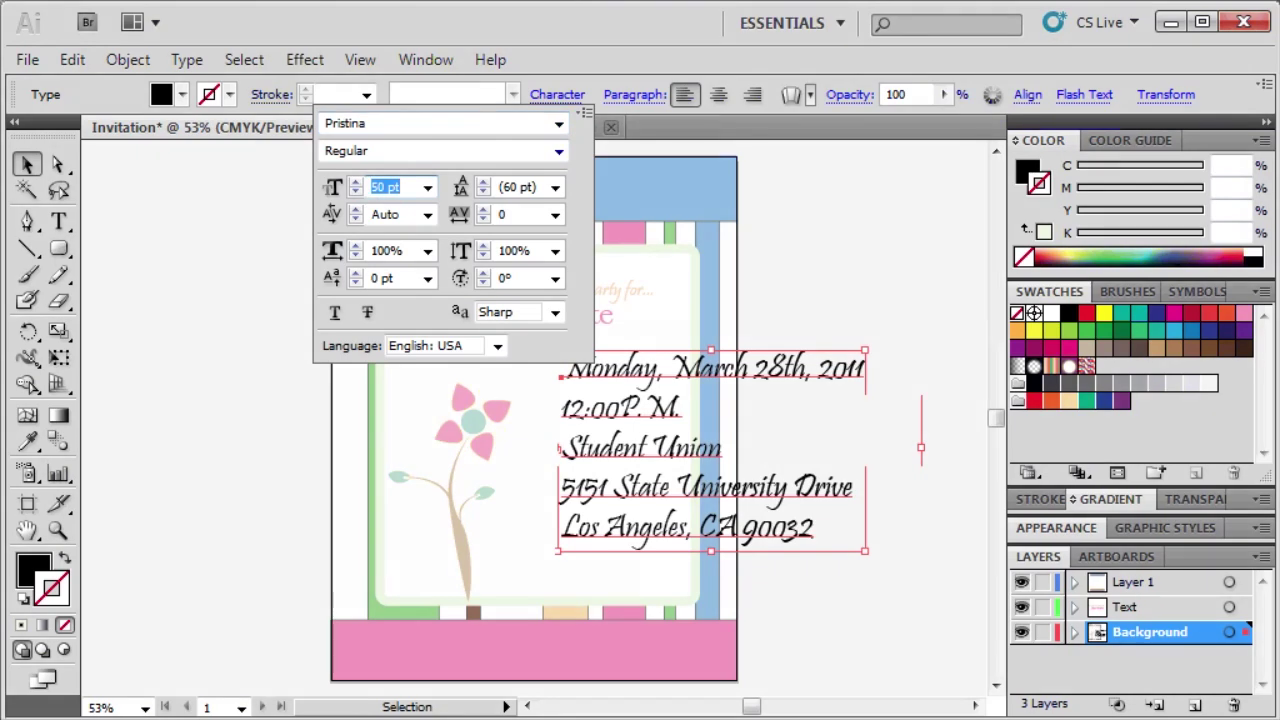
pyautogui.write('25')
pyautogui.press('Return')
pyautogui.moveTo(585, 410); pyautogui.dragTo(527, 430)
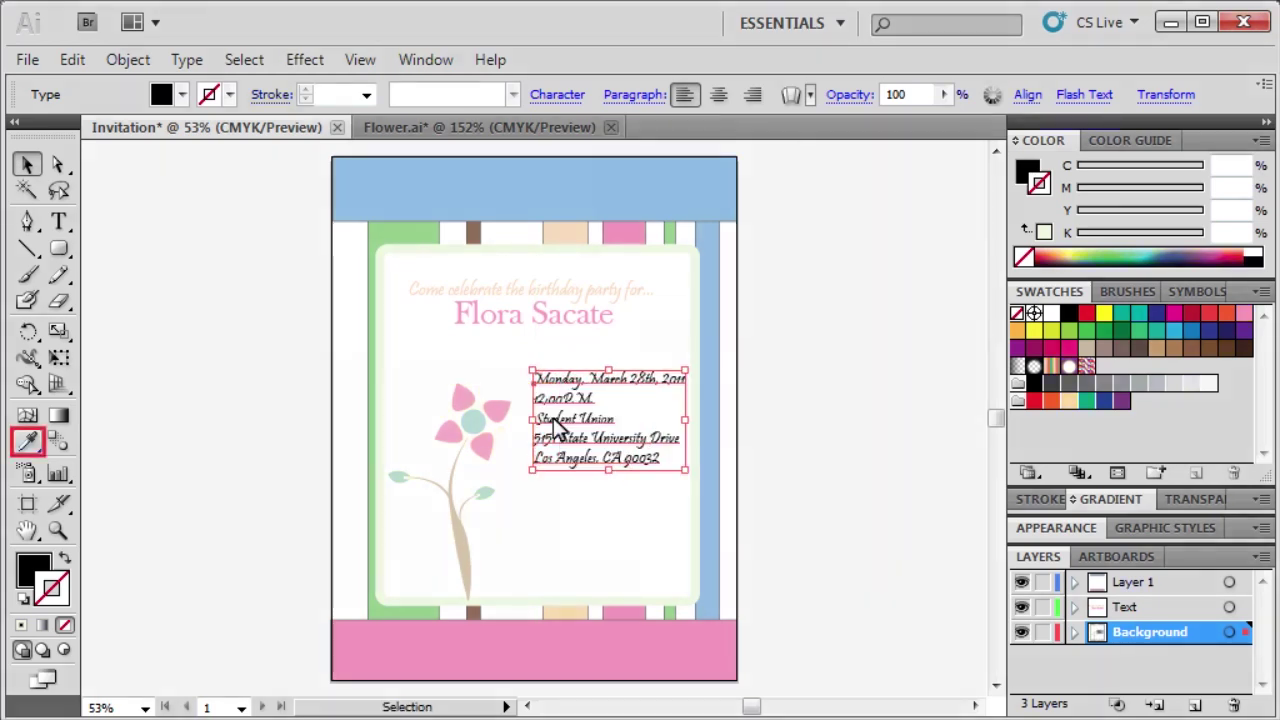
# Fill the event details with the brown sampled from the stripe and remove their stroke.
pyautogui.click(40, 442)
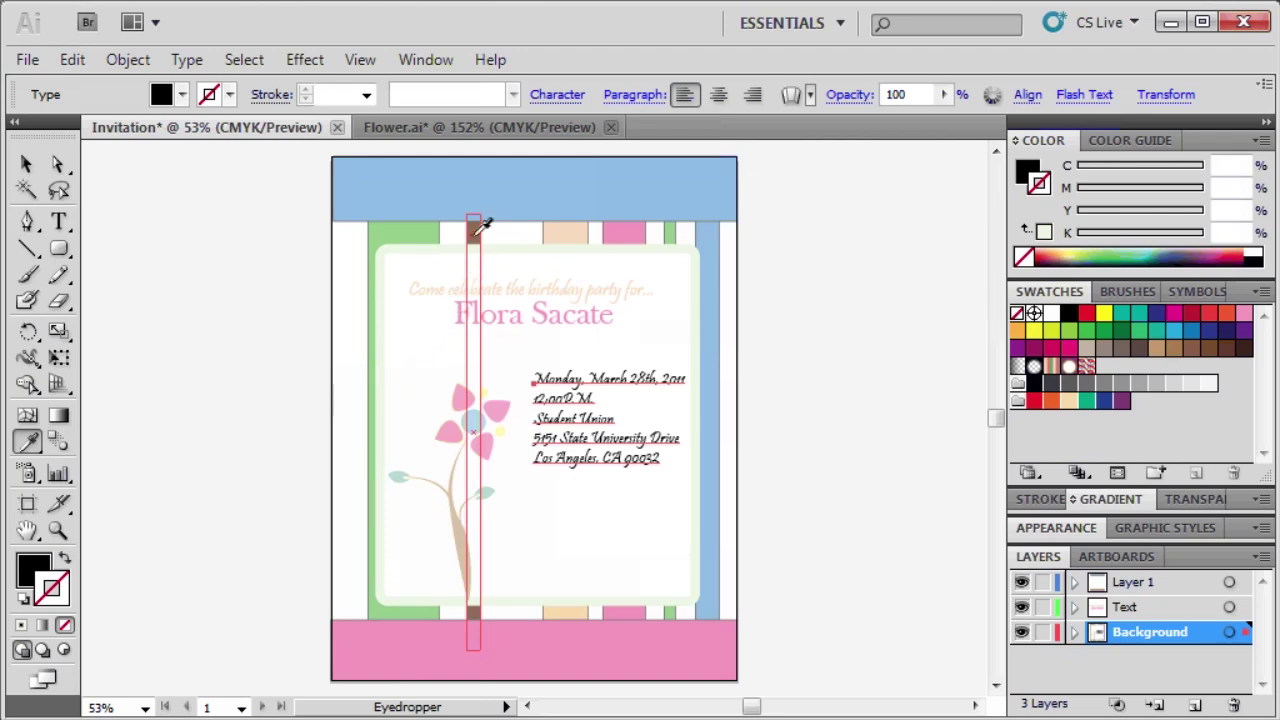
pyautogui.click(476, 231)
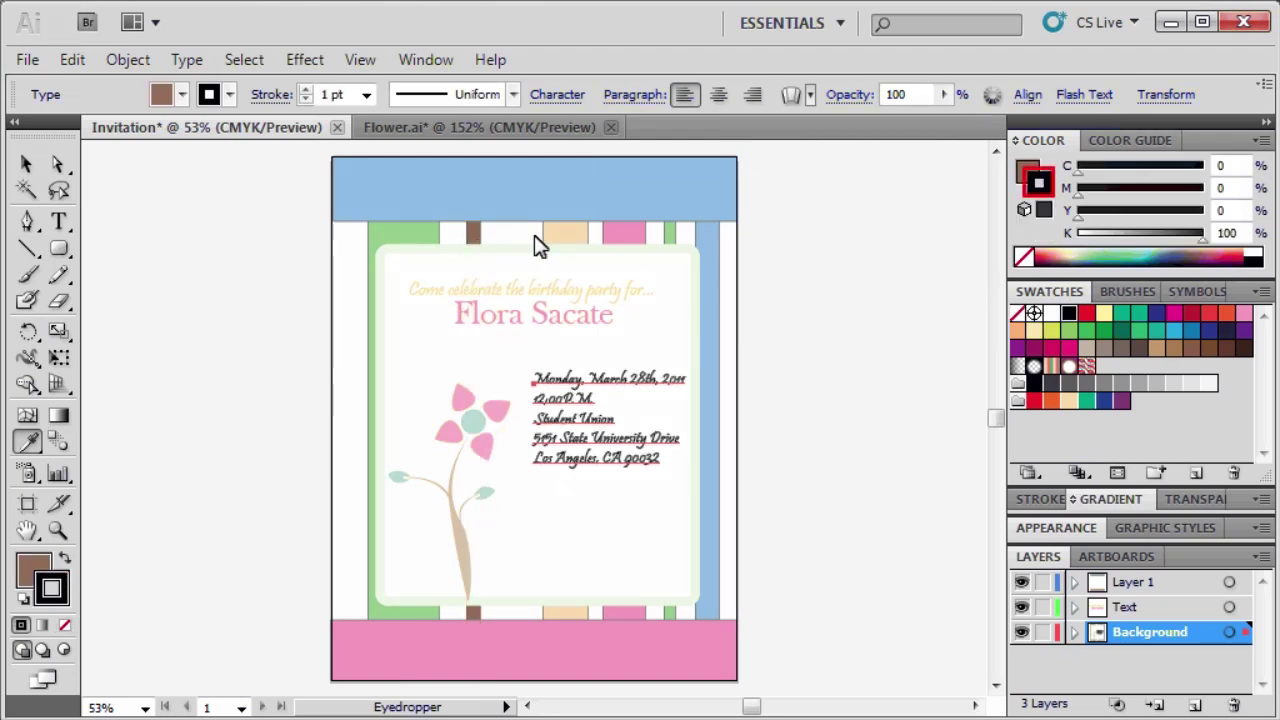
pyautogui.click(1024, 256)
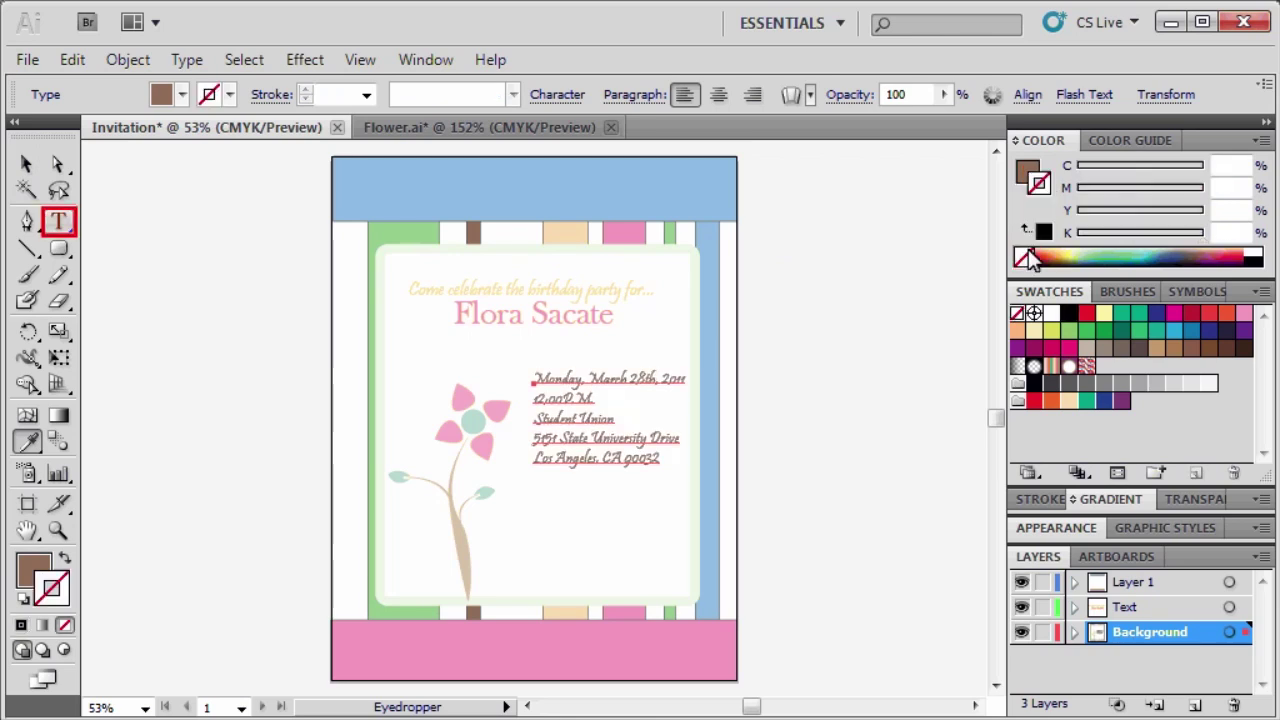
# Add an R.S.V.P. line with the contact's name and phone number near the panel's bottom.
pyautogui.click(58, 221)
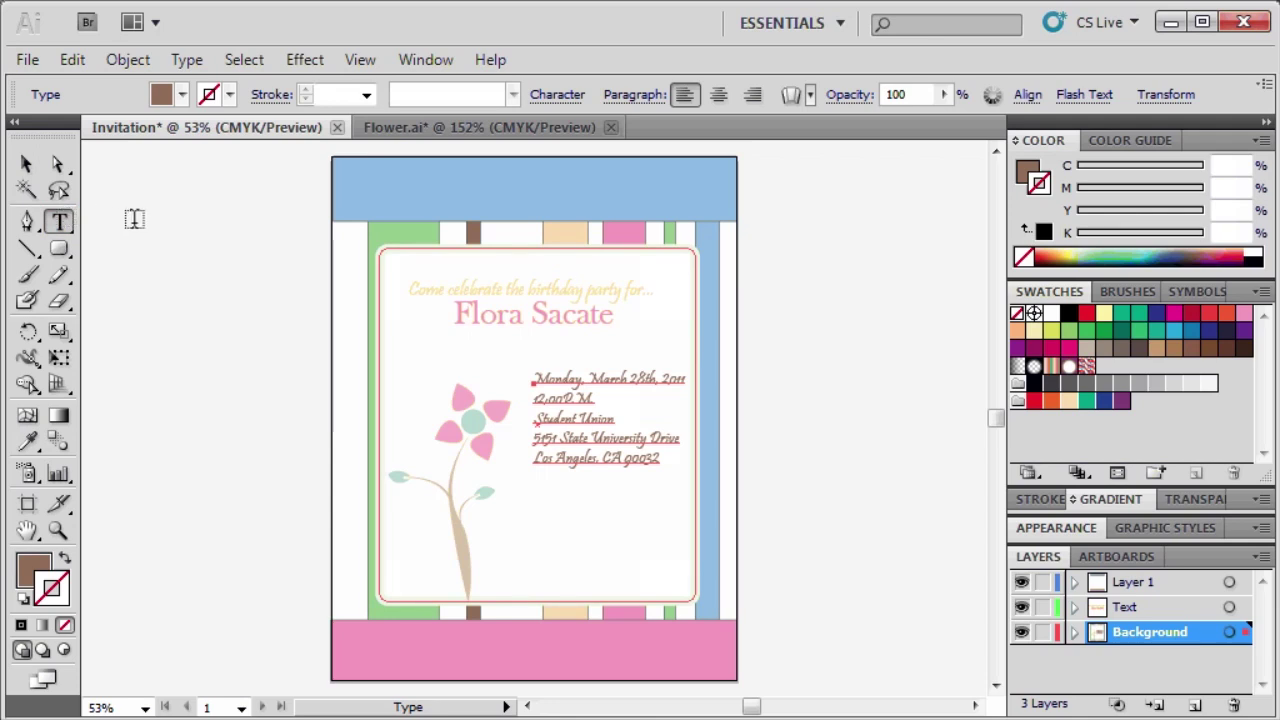
pyautogui.click(499, 554)
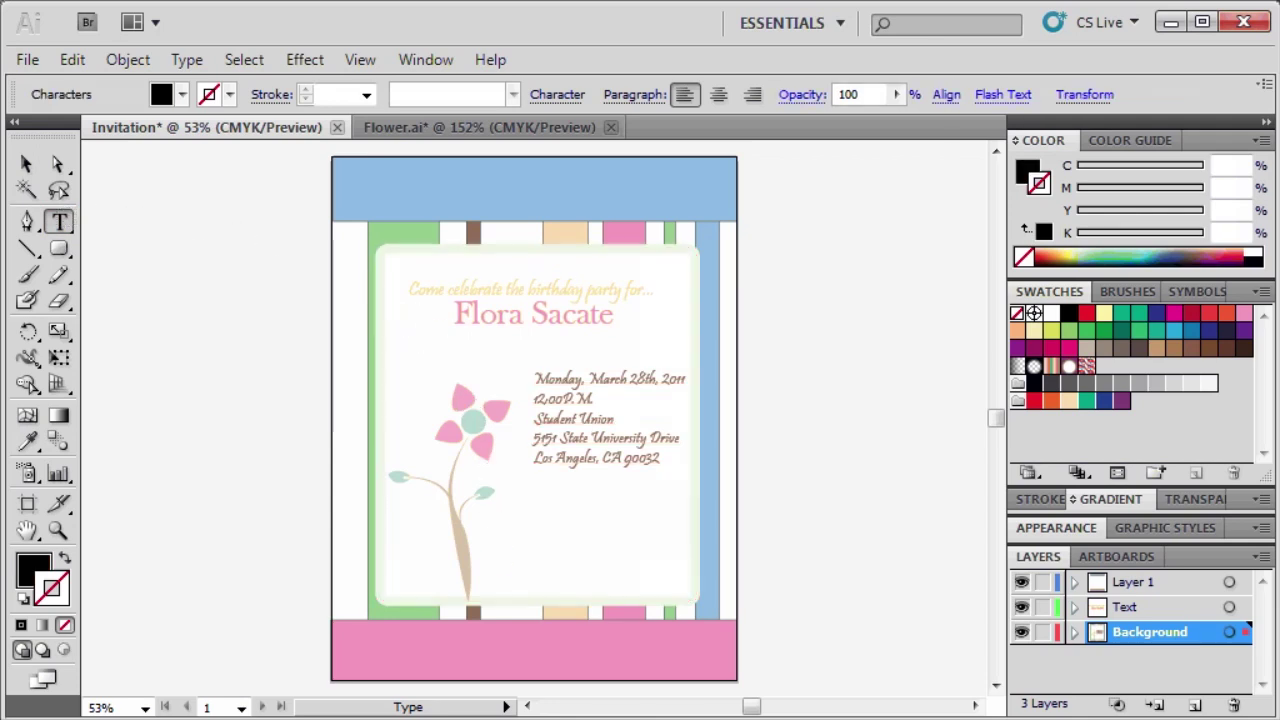
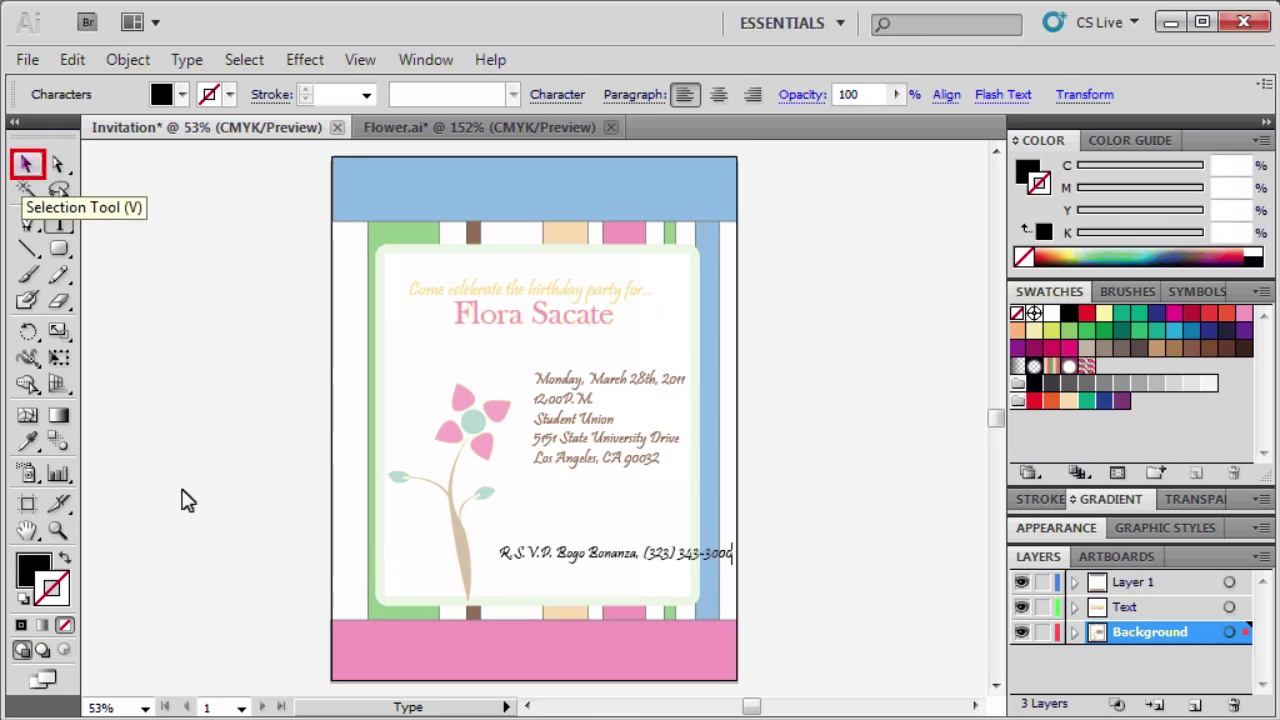
# Set the R.S.V.P. line's font size to 20 pt.
pyautogui.click(26, 165)
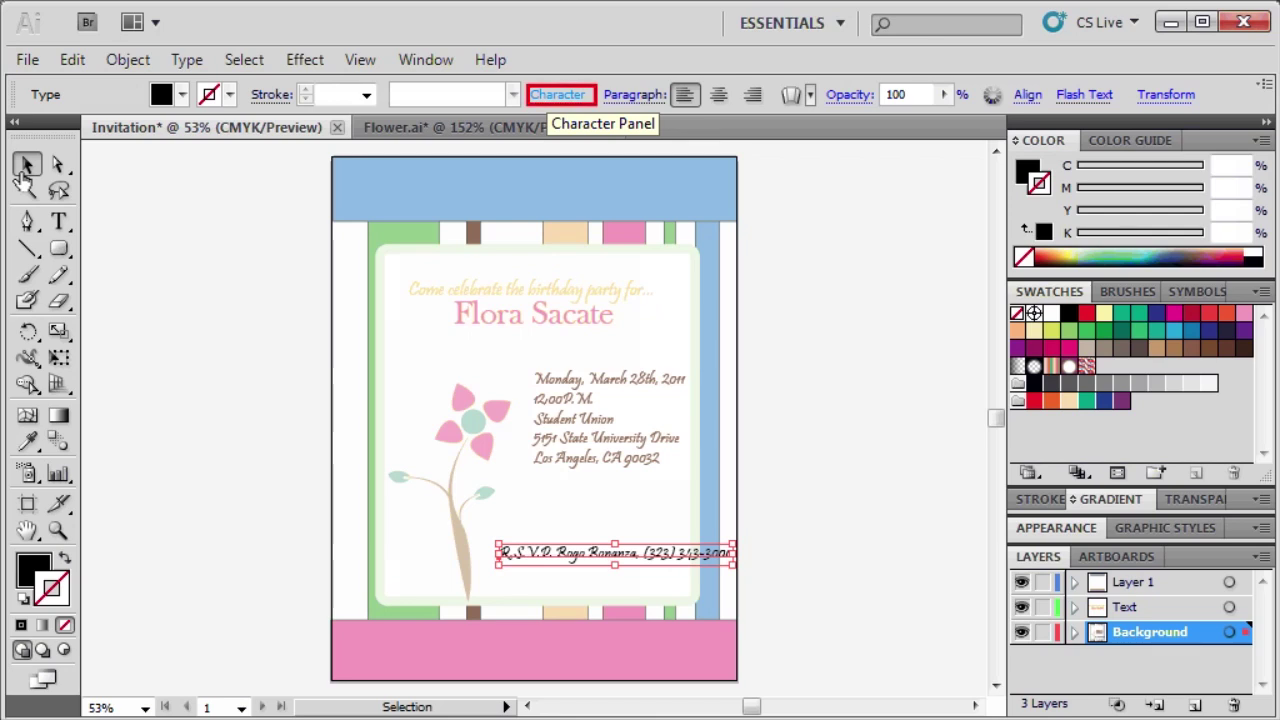
pyautogui.click(557, 94)
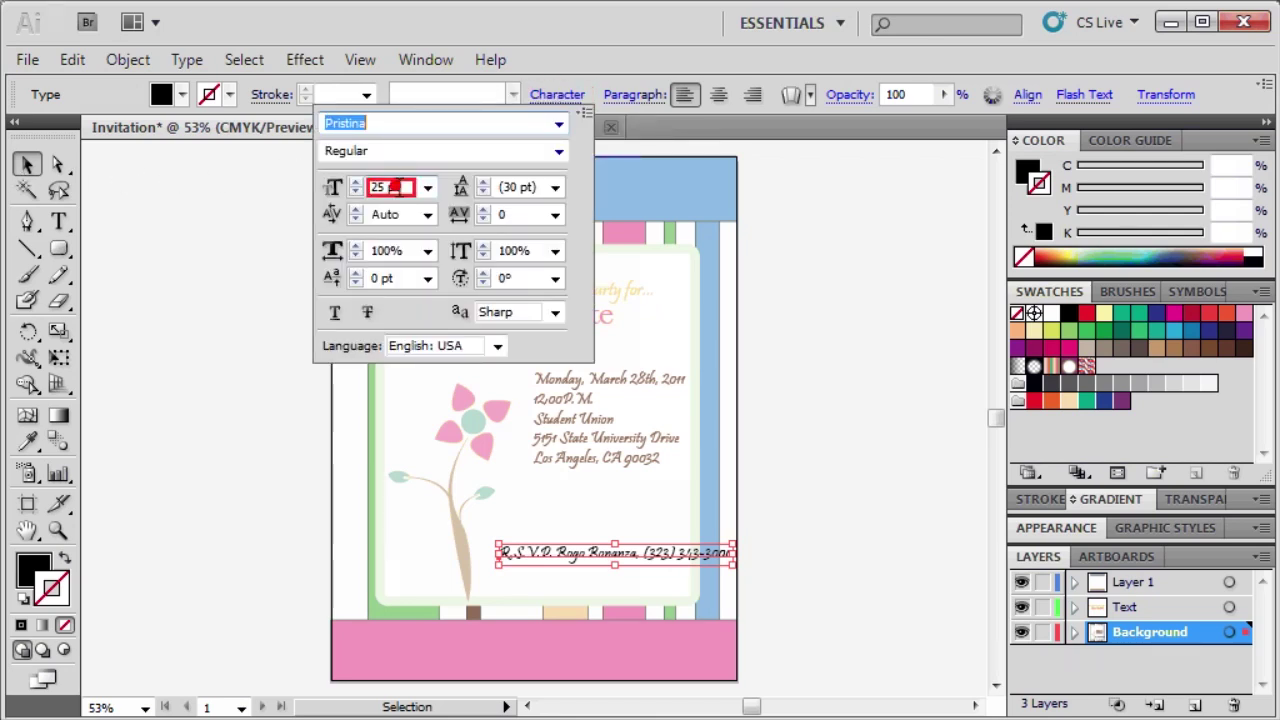
pyautogui.tripleClick(398, 188)
pyautogui.write('20')
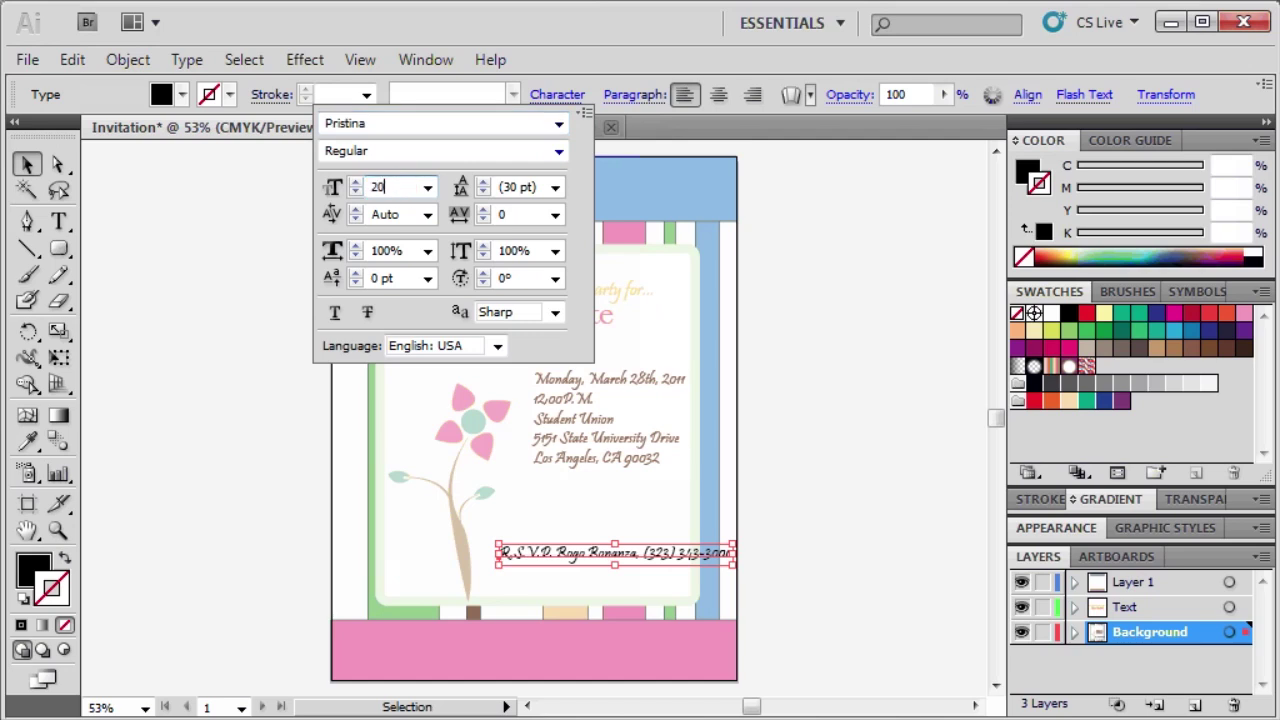
pyautogui.press('Return')
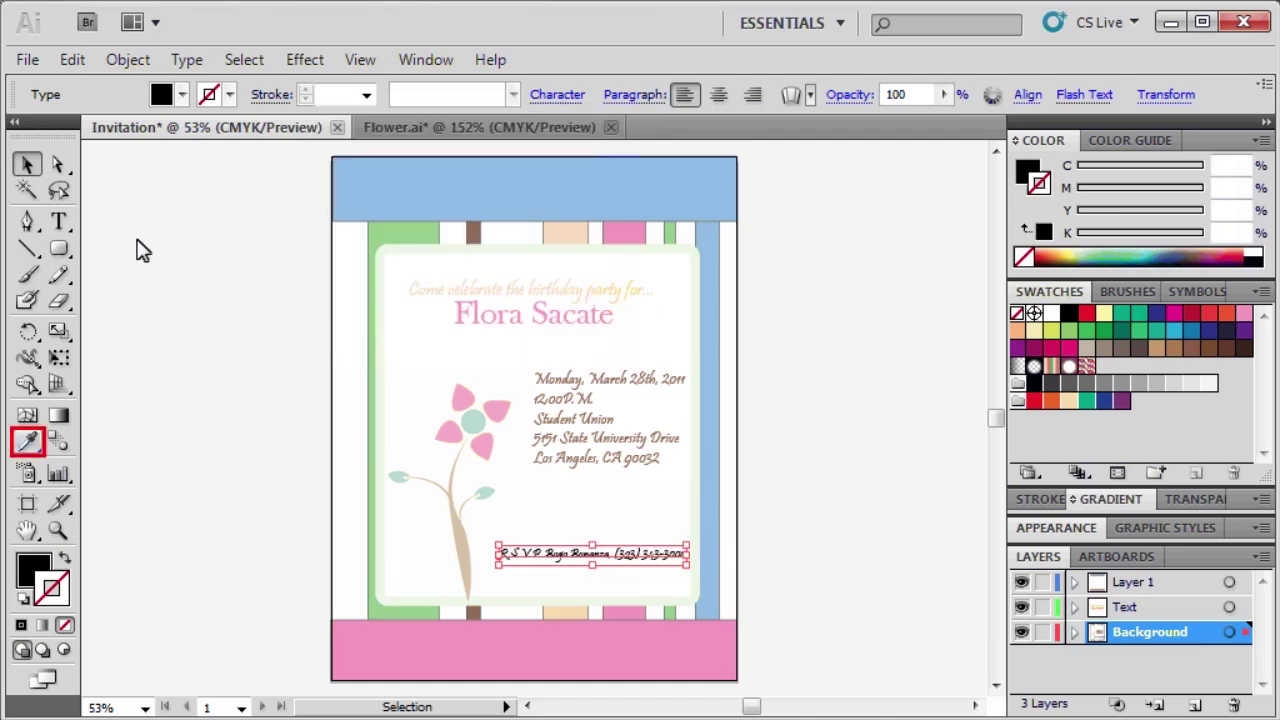
# Fill the R.S.V.P. line with the green sampled from the stripe and remove its stroke.
pyautogui.click(30, 438)
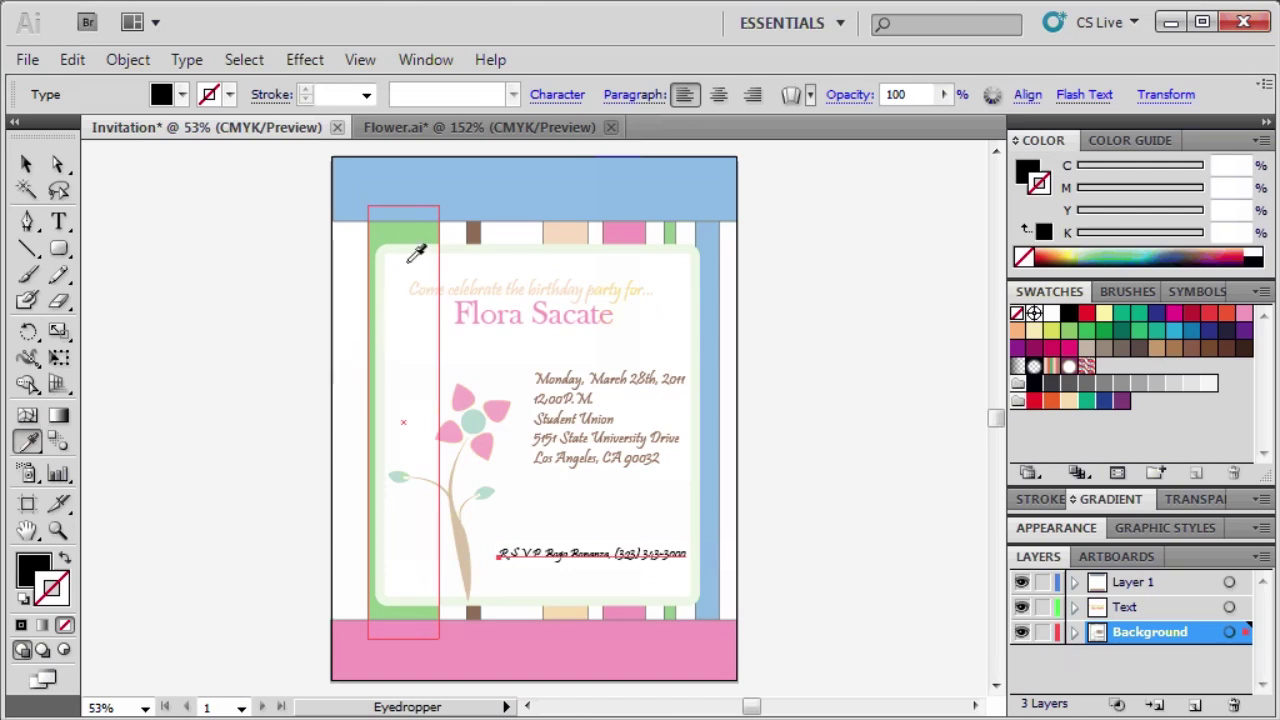
pyautogui.click(409, 231)
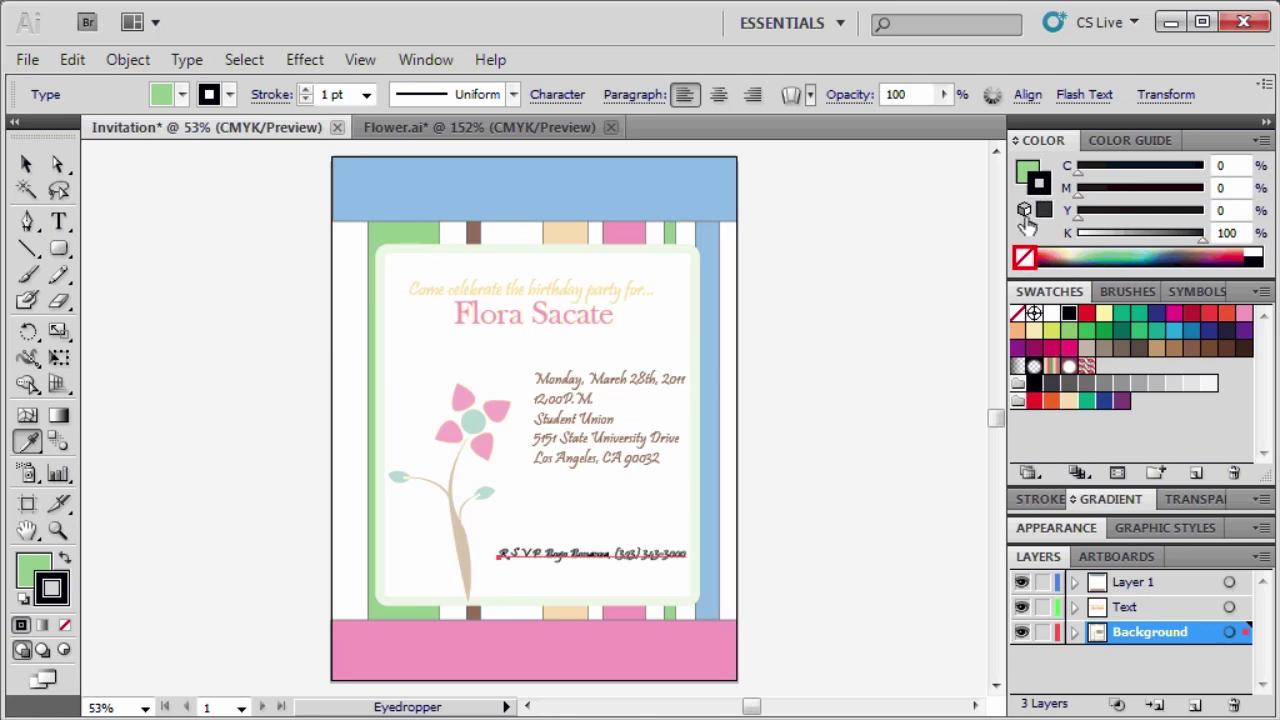
pyautogui.click(1023, 258)
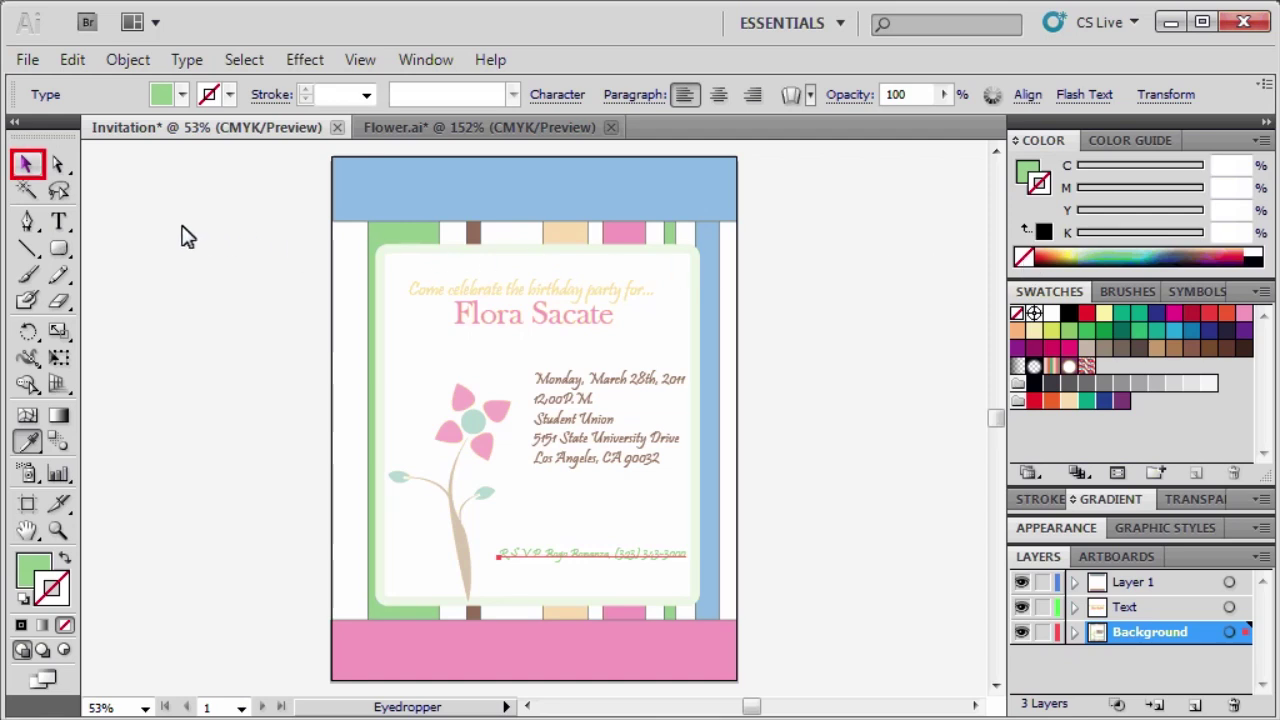
# Select the rounded panel and choose Stylize > Drop Shadow from the Appearance panel's fx menu.
pyautogui.click(24, 165)
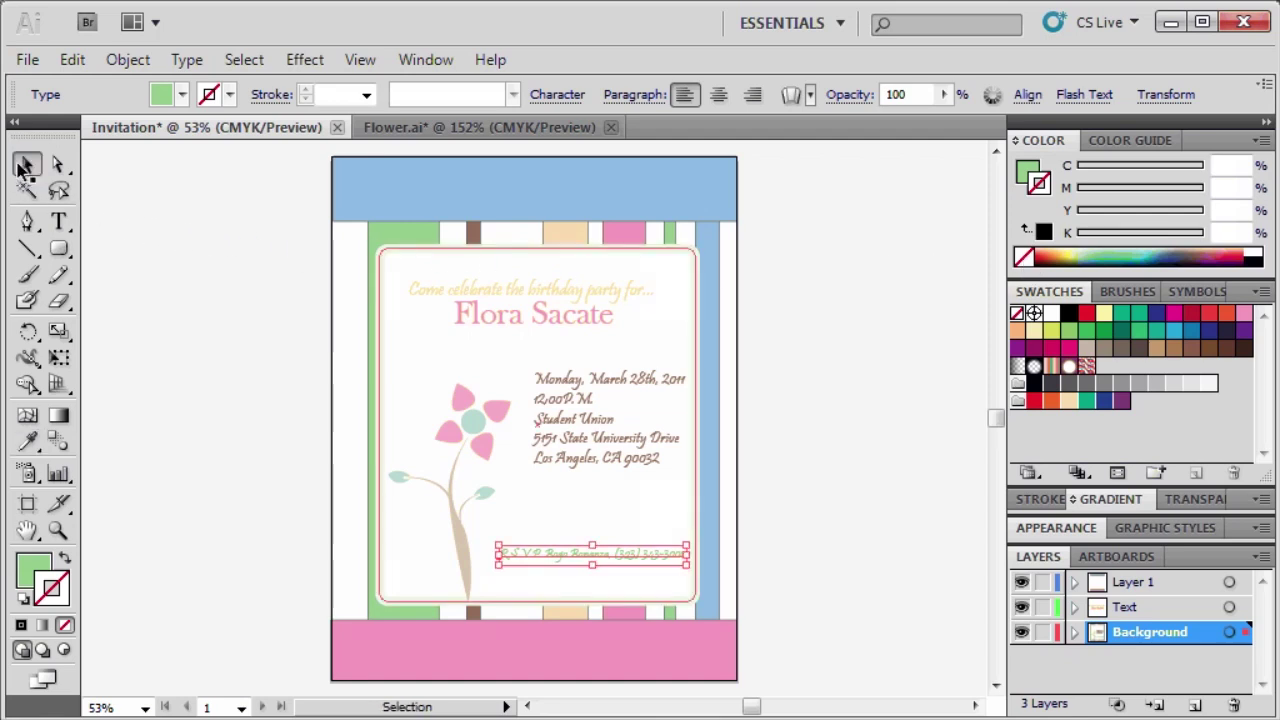
pyautogui.click(412, 311)
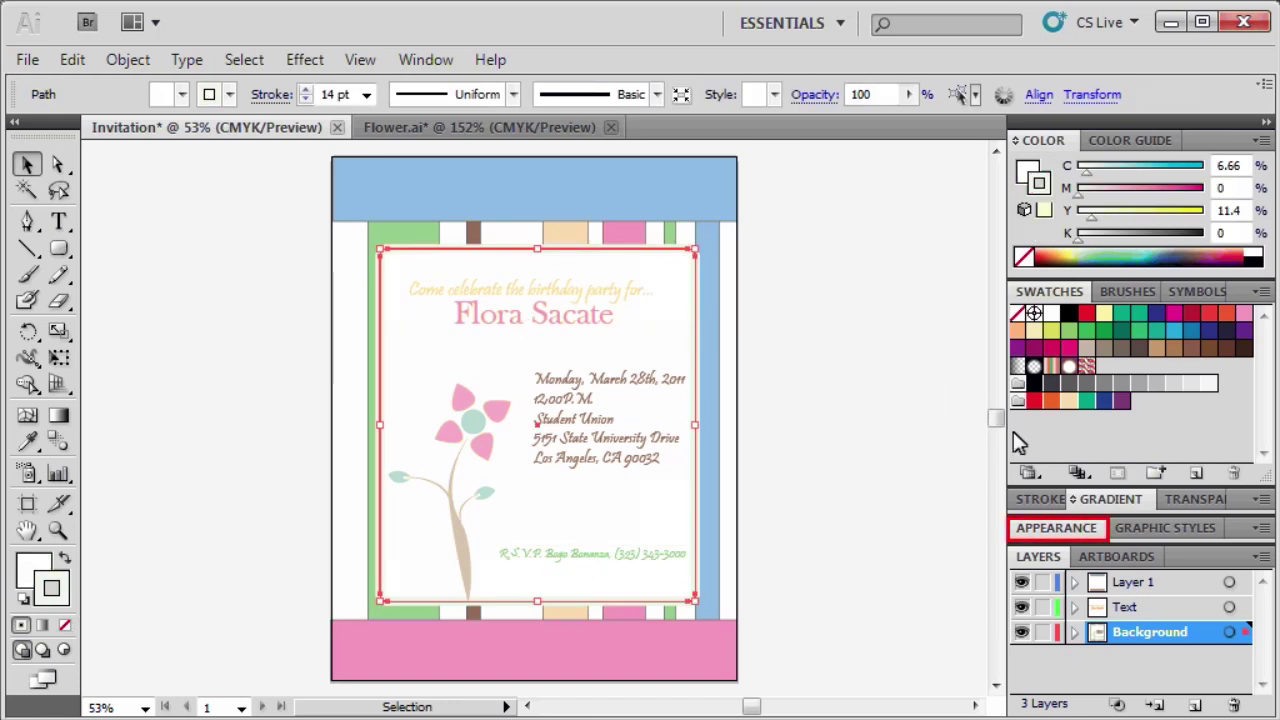
pyautogui.click(1054, 527)
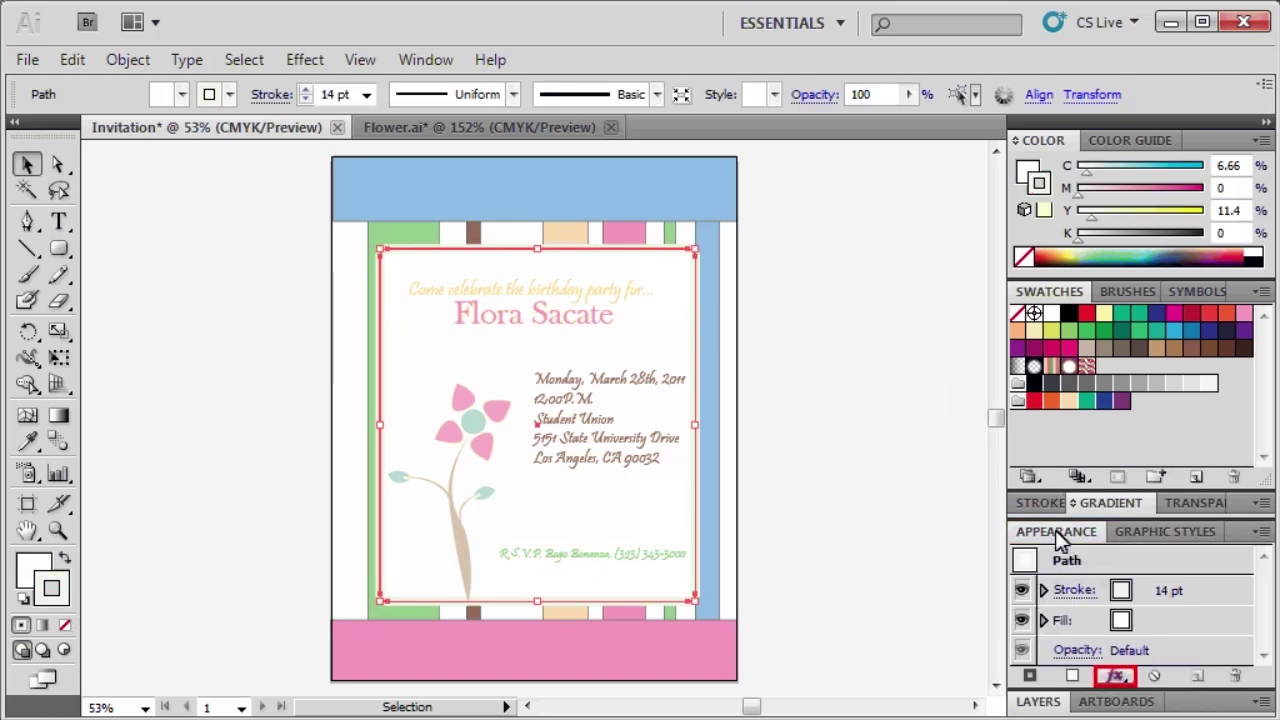
pyautogui.click(1115, 676)
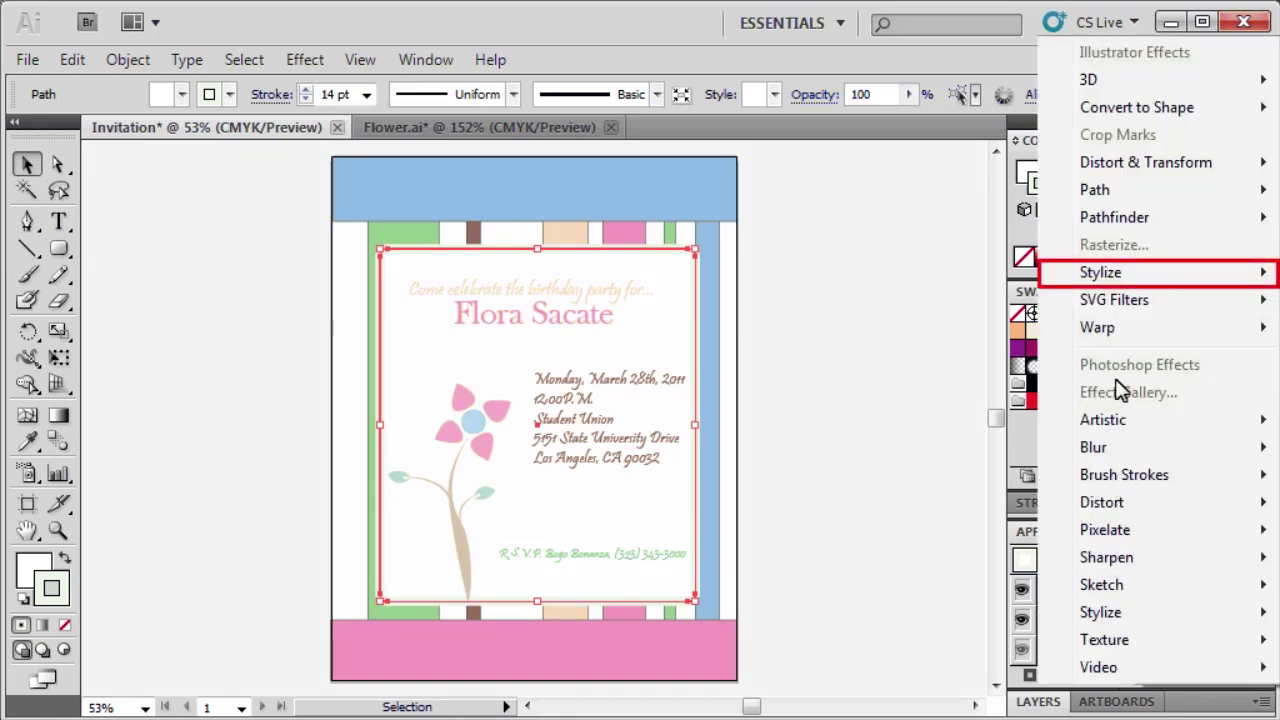
pyautogui.click(1117, 274)
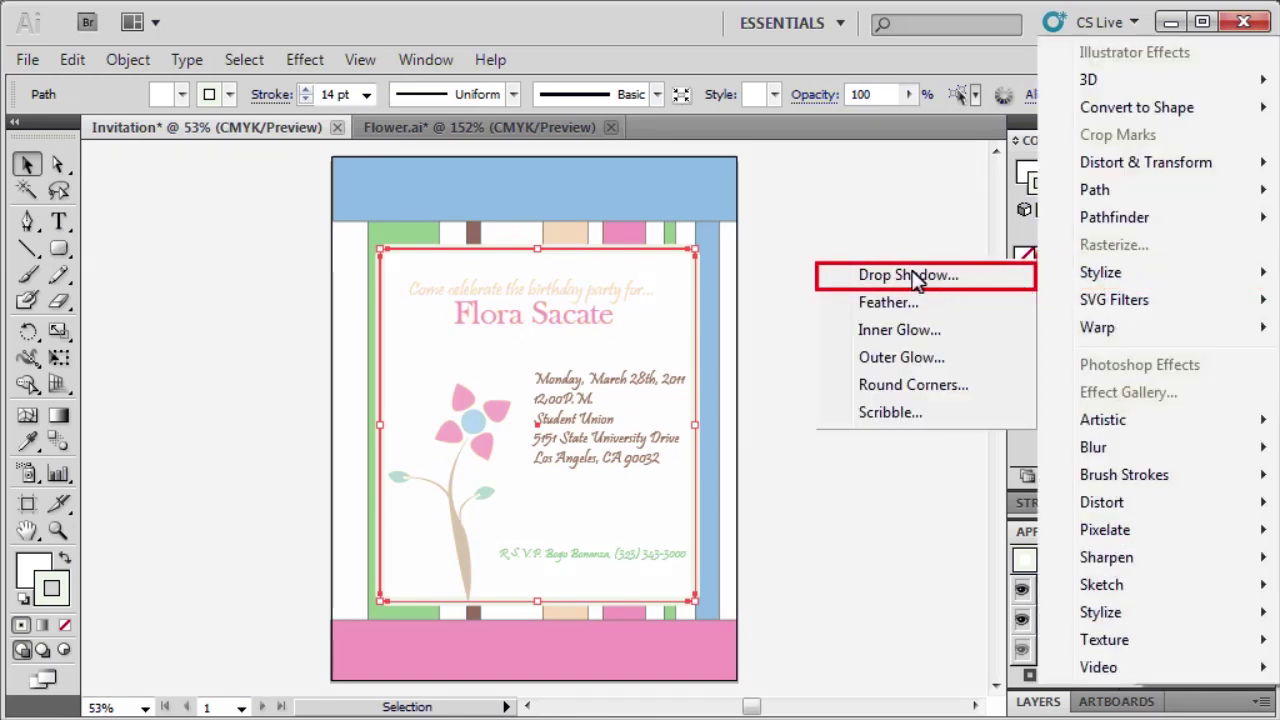
pyautogui.click(893, 276)
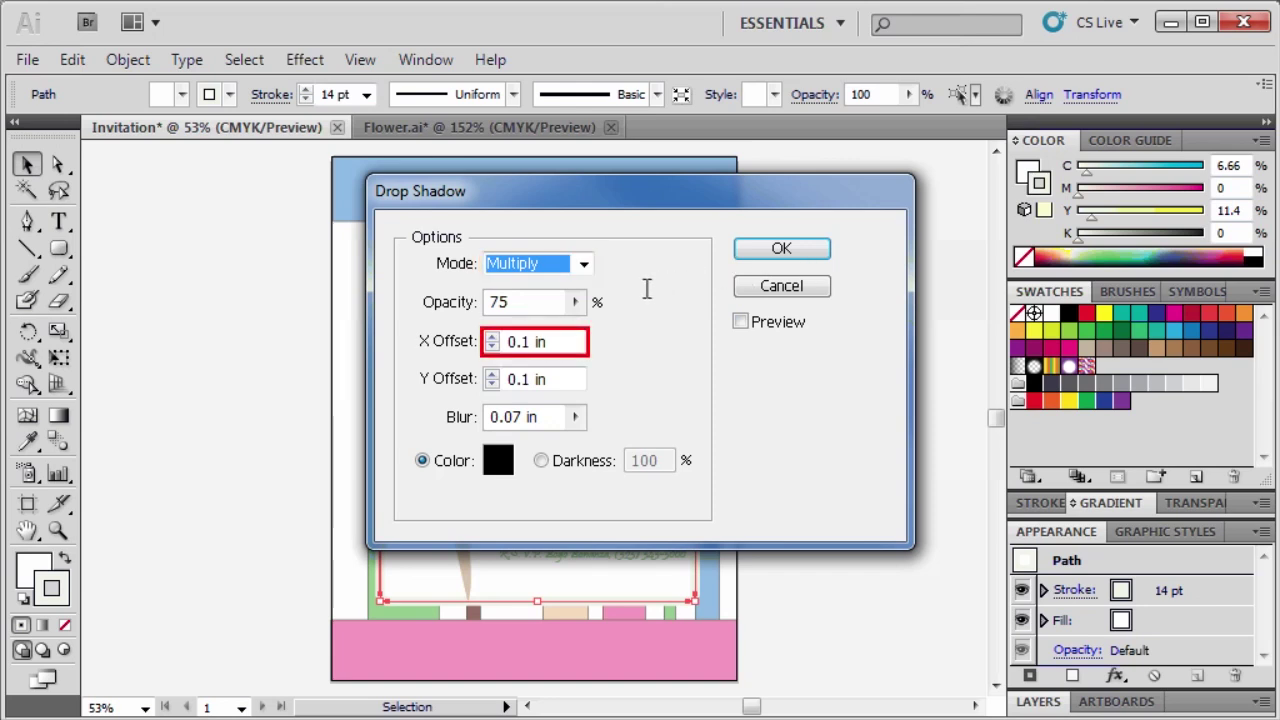
# Apply the drop shadow with X and Y offsets of 5 pt and a 10 pt blur.
pyautogui.click(568, 341)
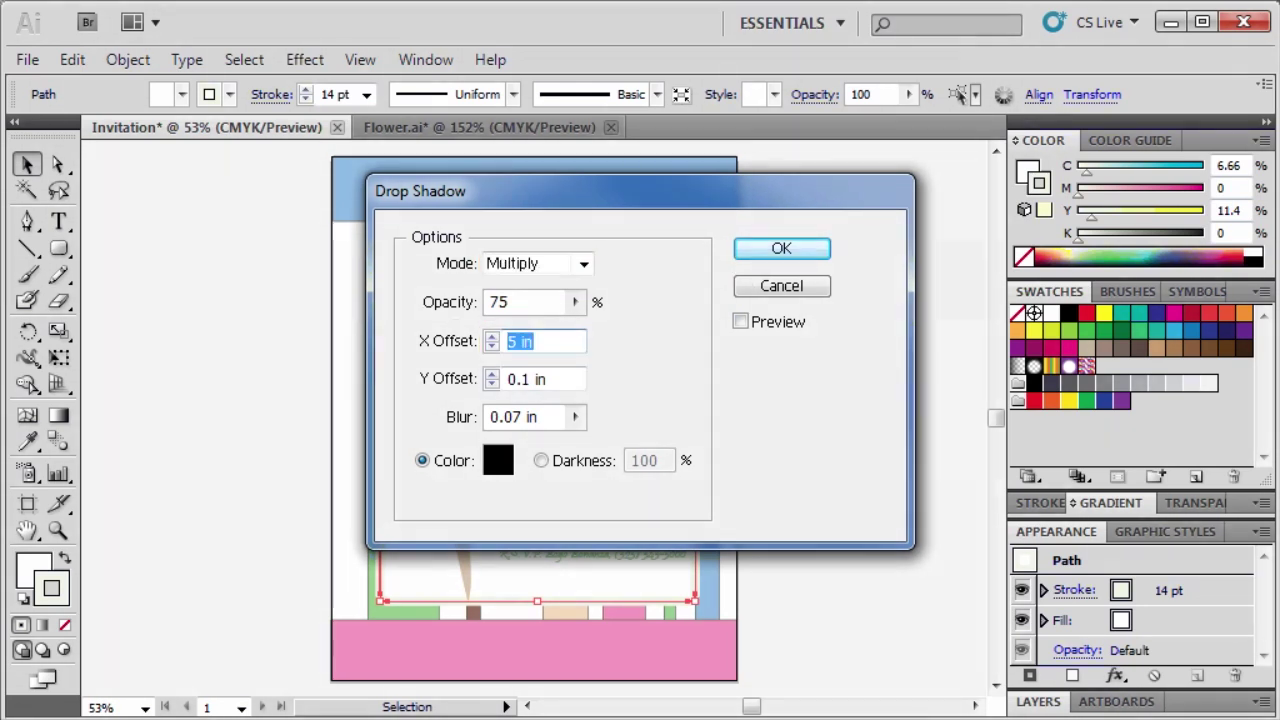
pyautogui.write('5pt')
pyautogui.press('Tab')
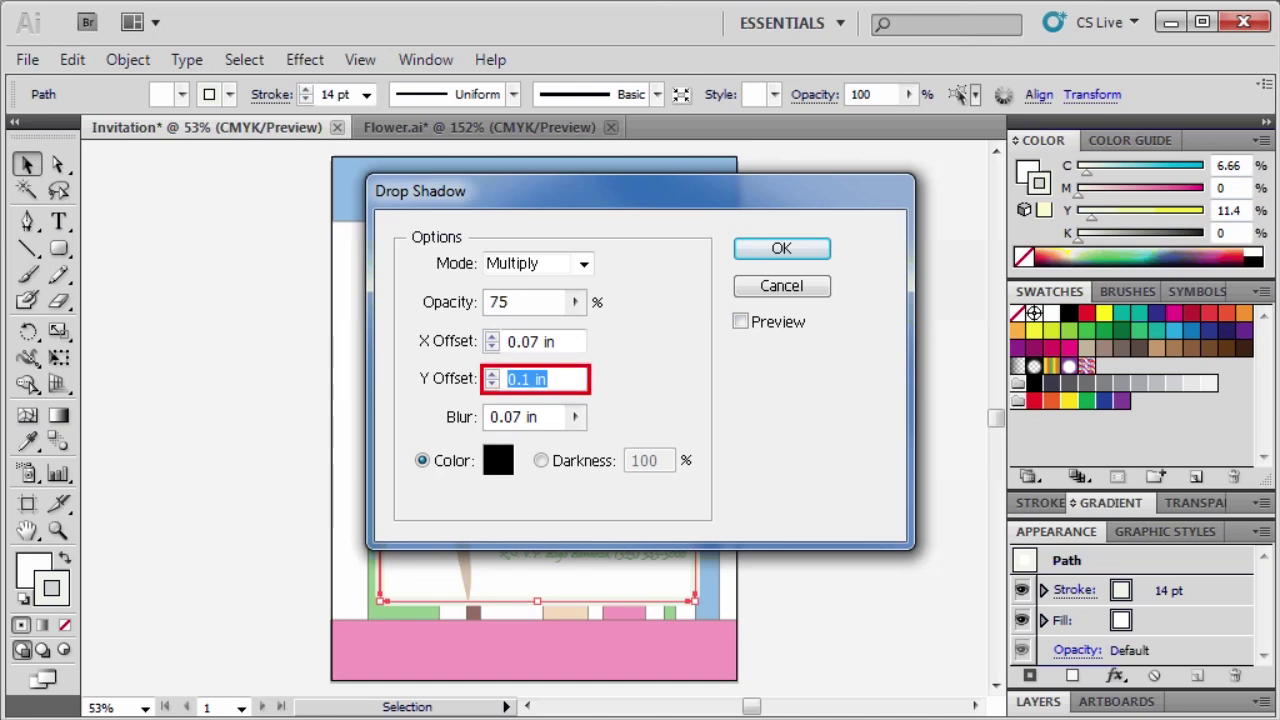
pyautogui.write('5pt')
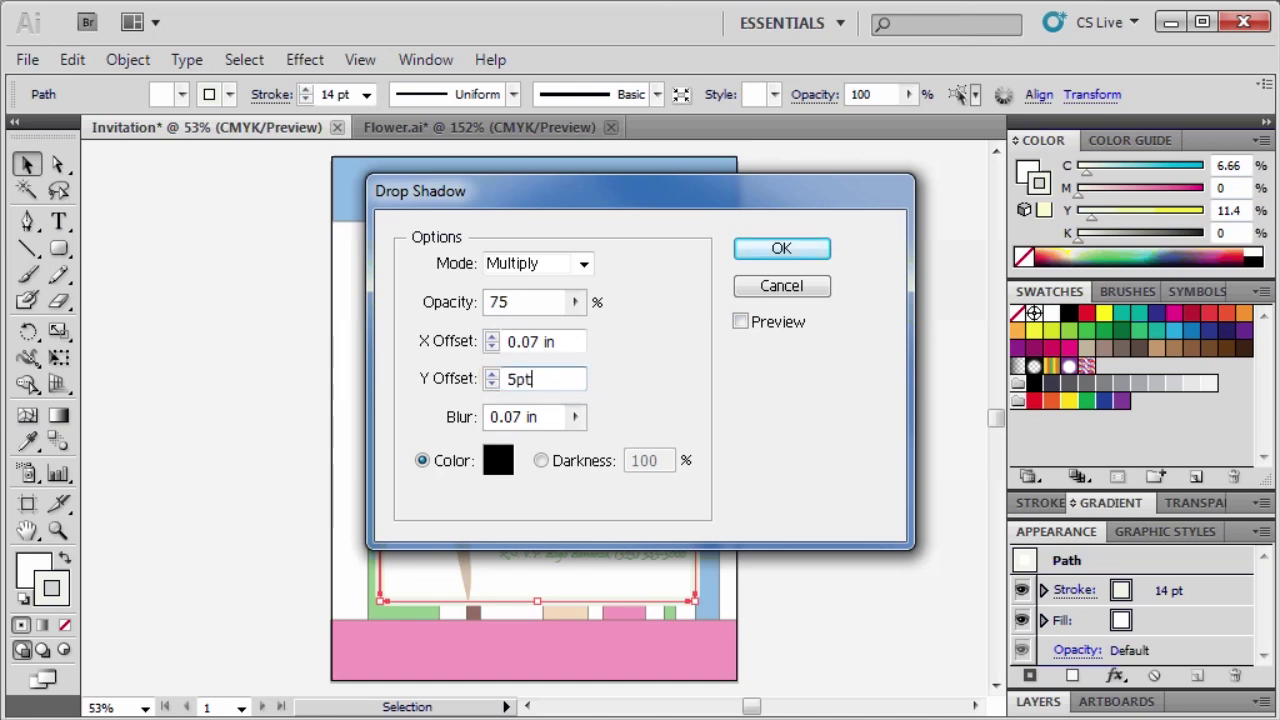
pyautogui.press('Tab')
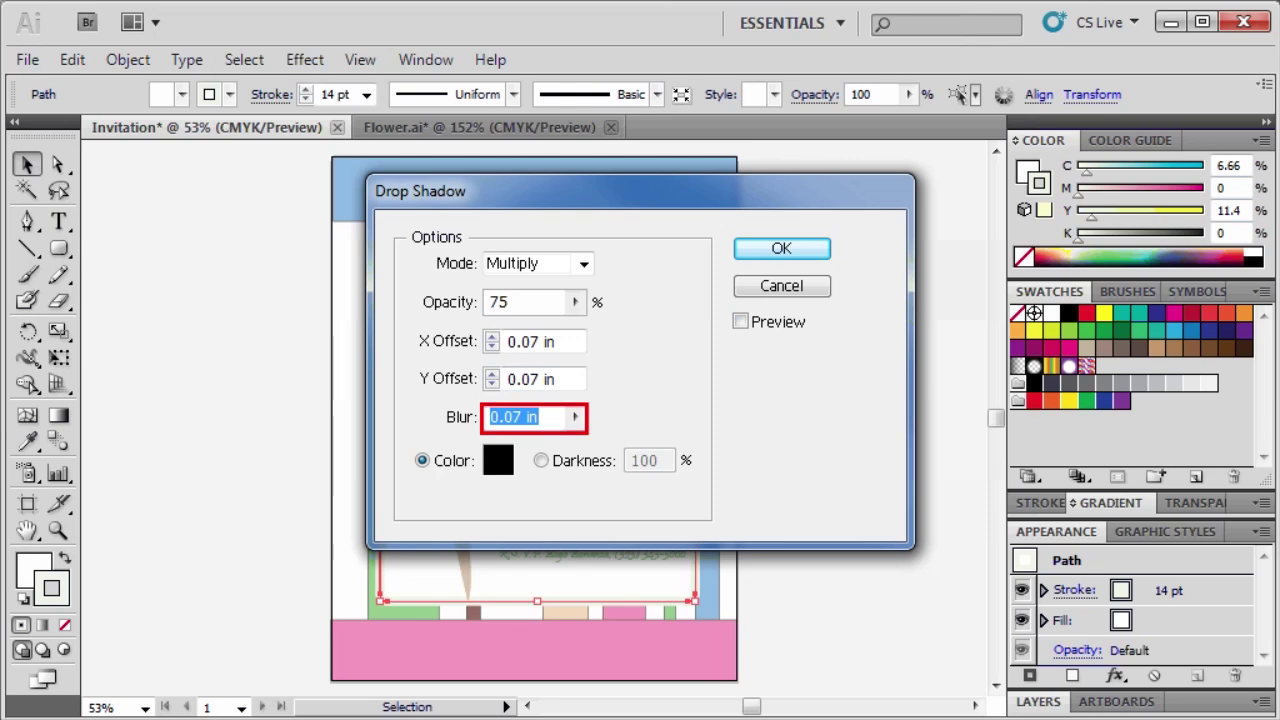
pyautogui.write('10pt')
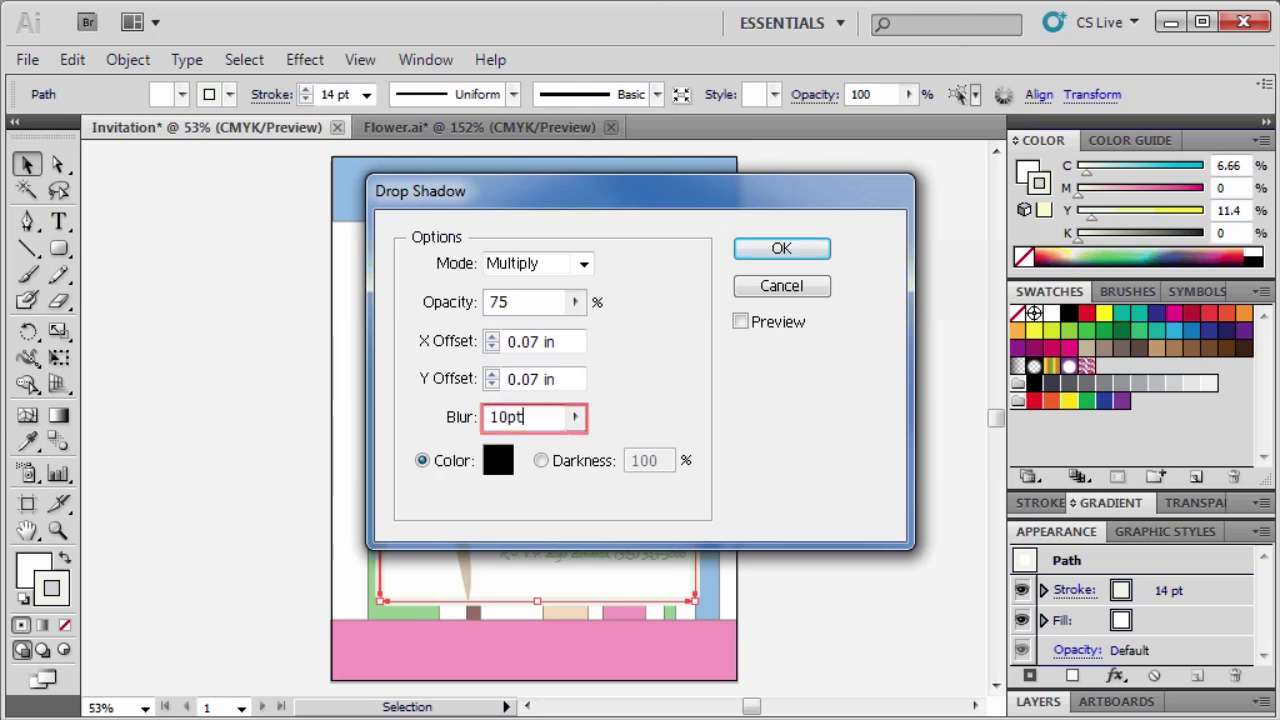
pyautogui.click(787, 250)
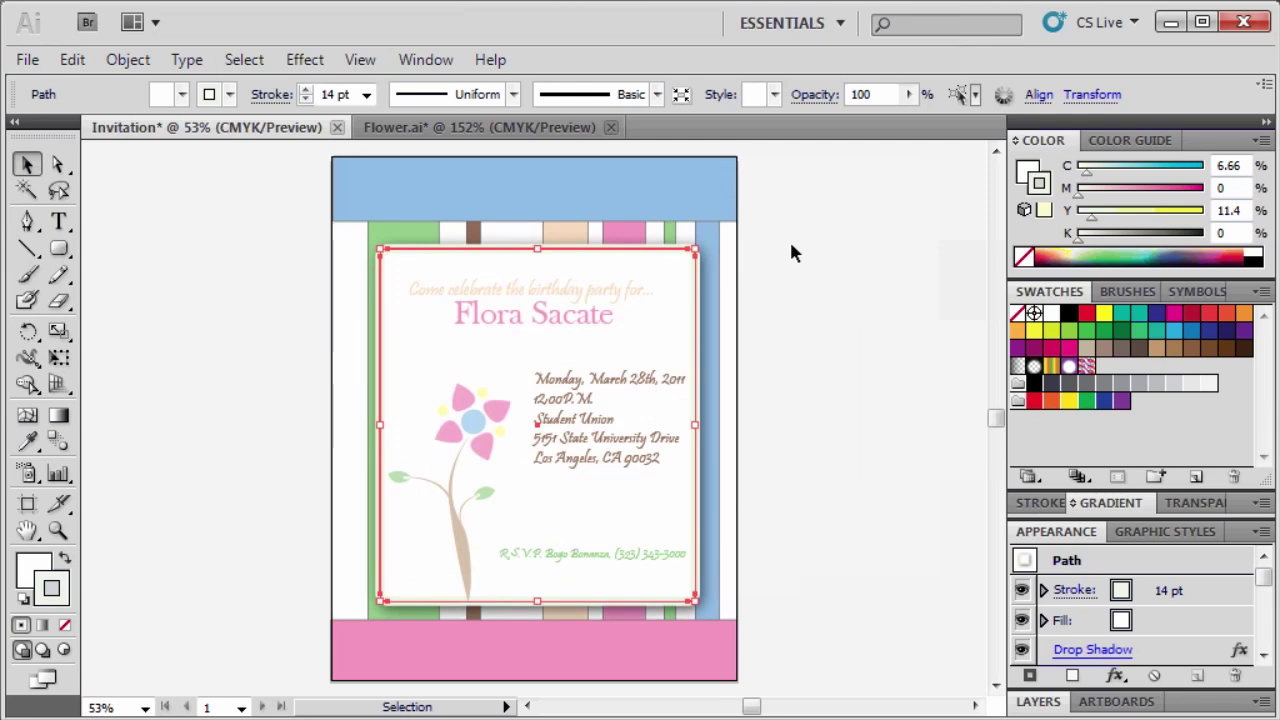